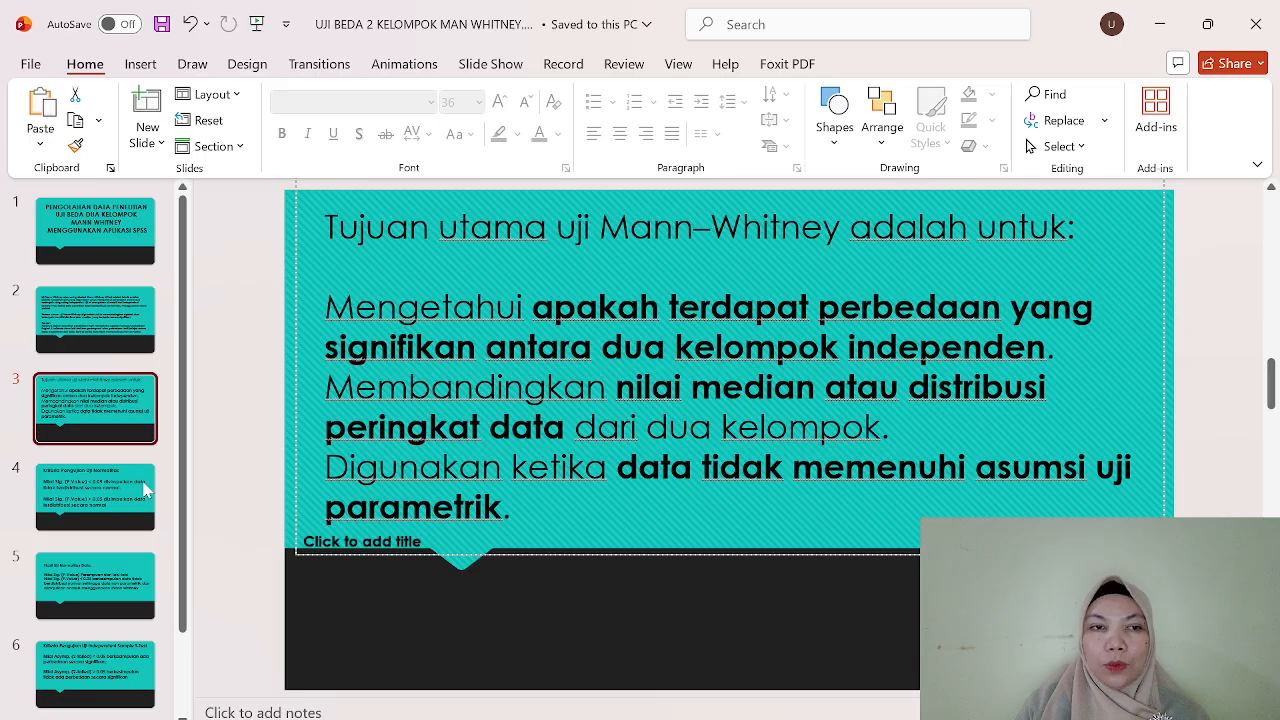
View the normality test criteria slide, and switch to the Excel workbook to look at the Kelompok 1 and Kelompok 2 scores.
{"action": "left_click", "coordinate": [121, 494]}
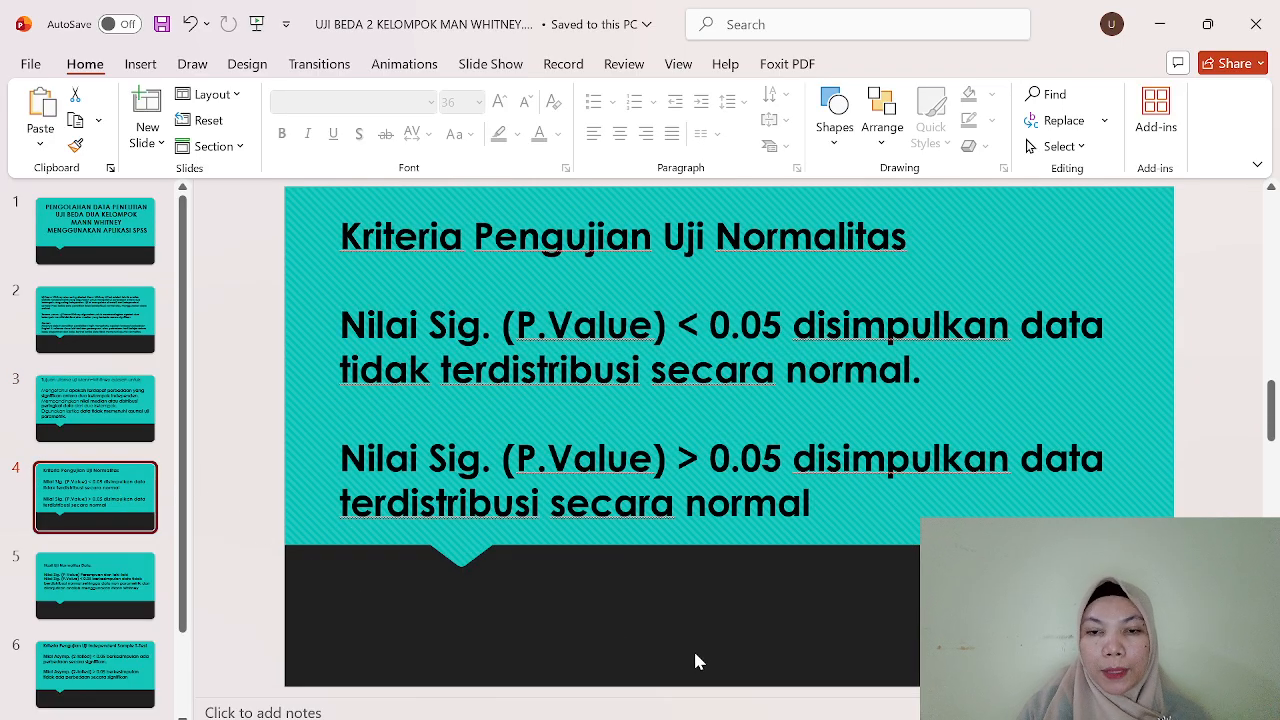
{"action": "key", "text": "alt+Tab"}
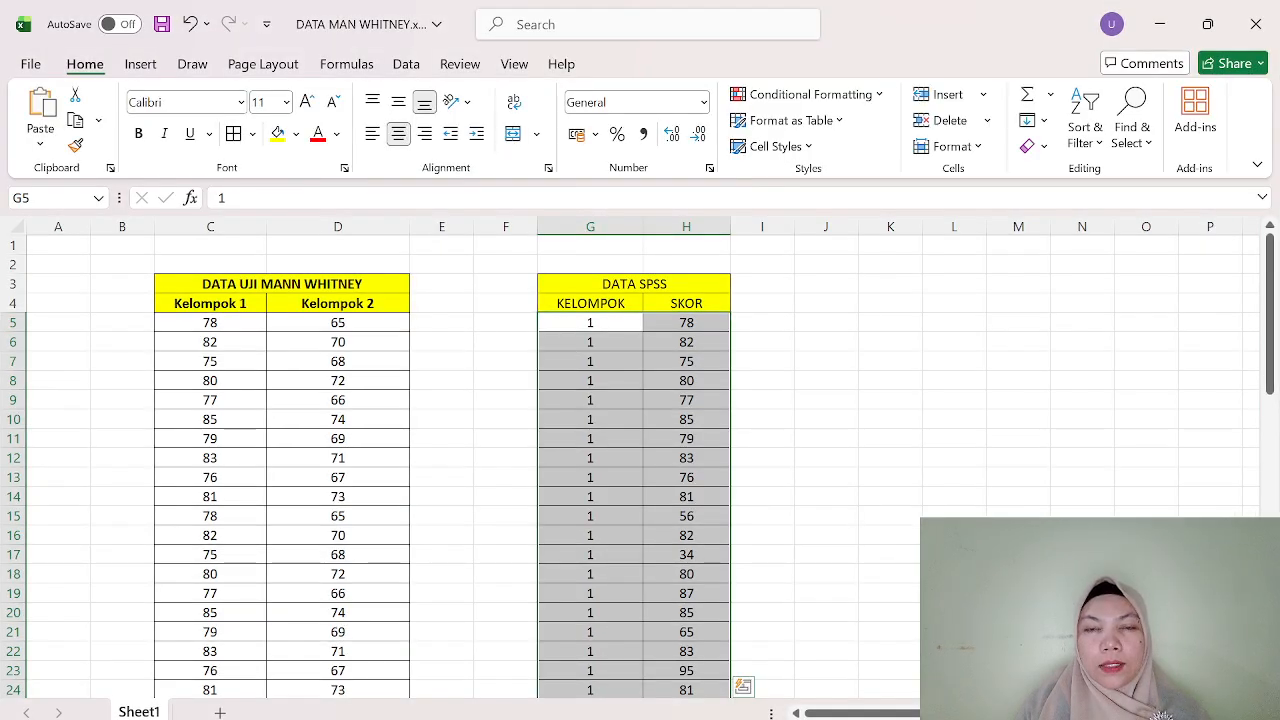
{"action": "mouse_move", "coordinate": [1270, 362]}
{"action": "left_mouse_down"}
{"action": "mouse_move", "coordinate": [1277, 485]}
{"action": "mouse_move", "coordinate": [1272, 364]}
{"action": "left_mouse_up"}
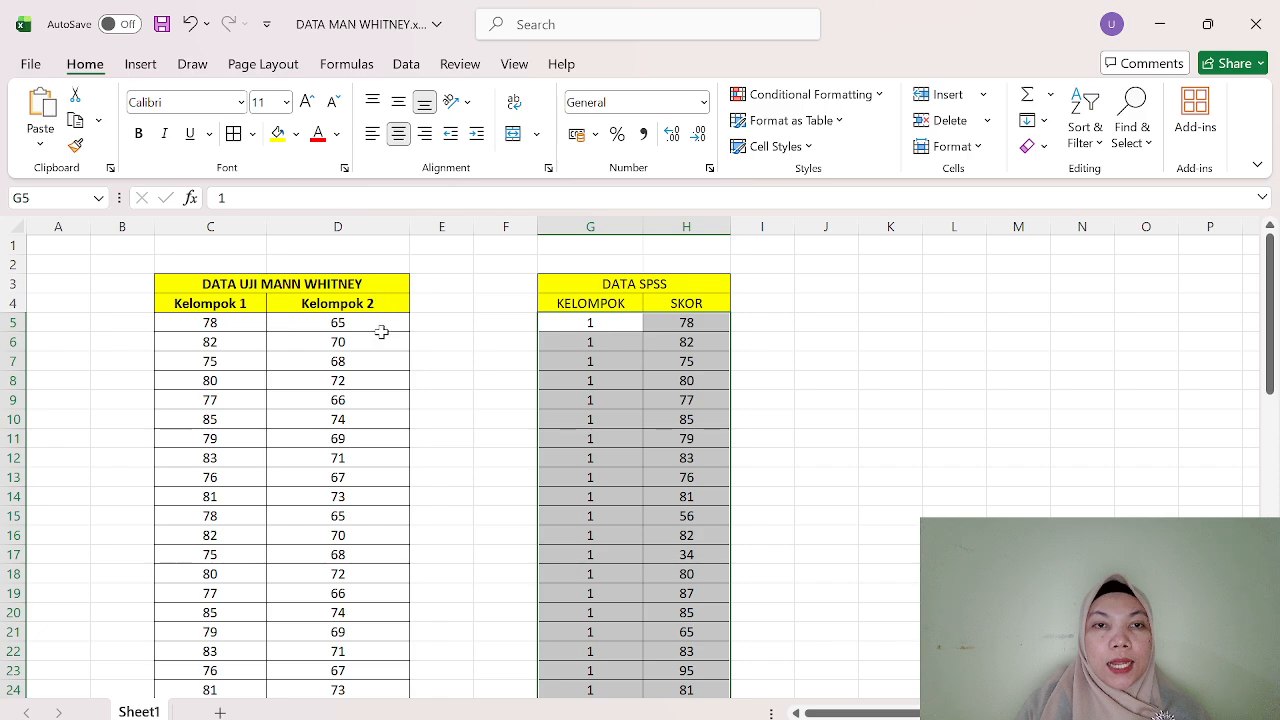
{"action": "left_click", "coordinate": [229, 325]}
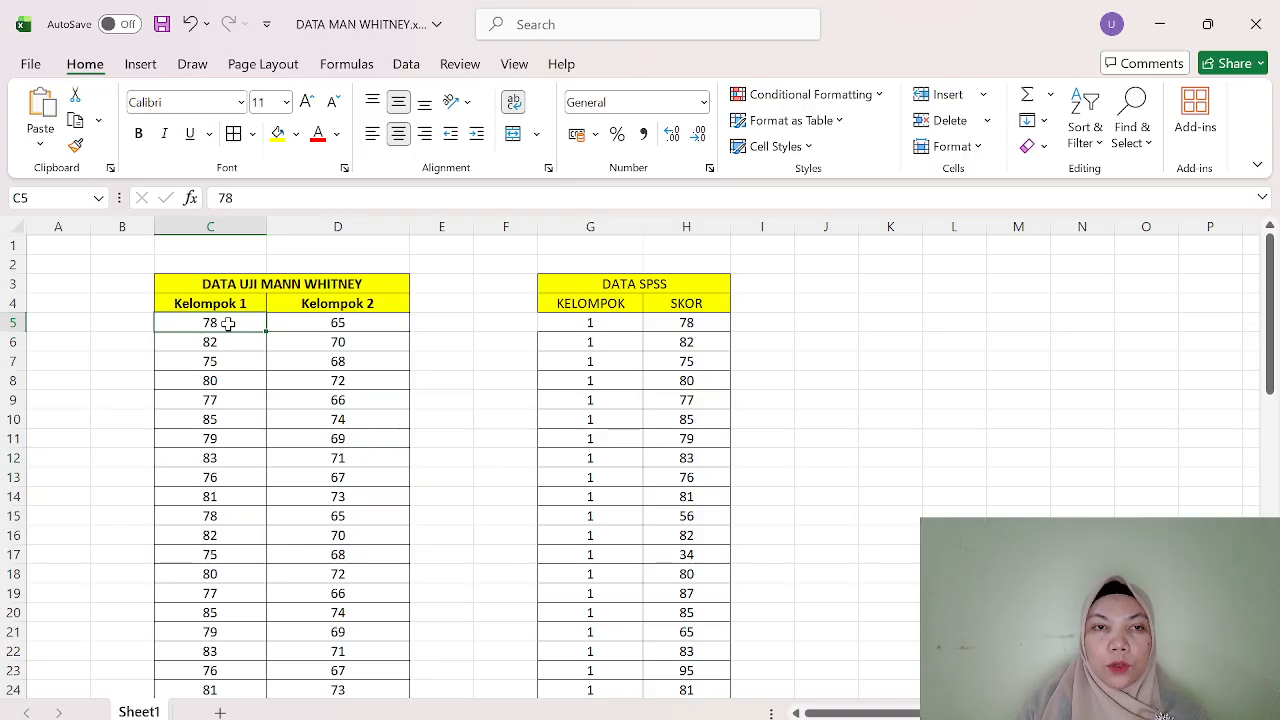
{"action": "left_click", "coordinate": [357, 320]}
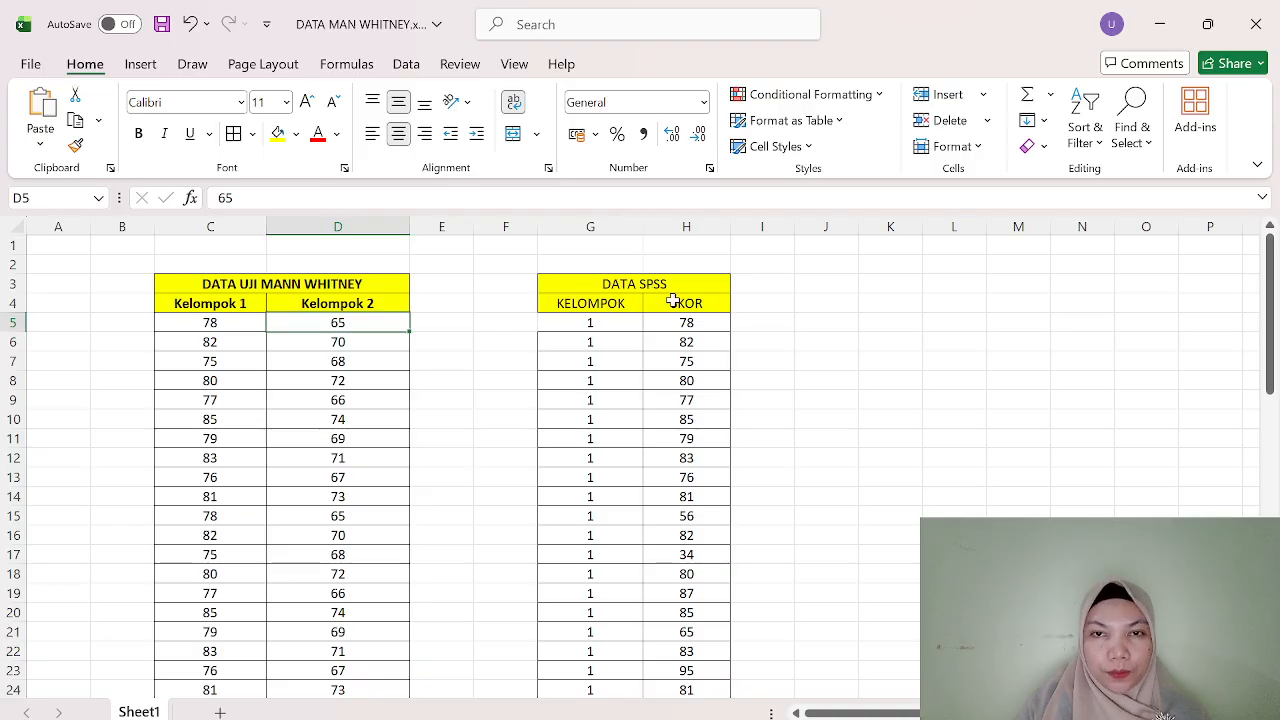
Examine the group codes and scores in the DATA SPSS table from its first row through its last.
{"action": "left_click", "coordinate": [603, 320]}
{"action": "key", "text": "Down"}
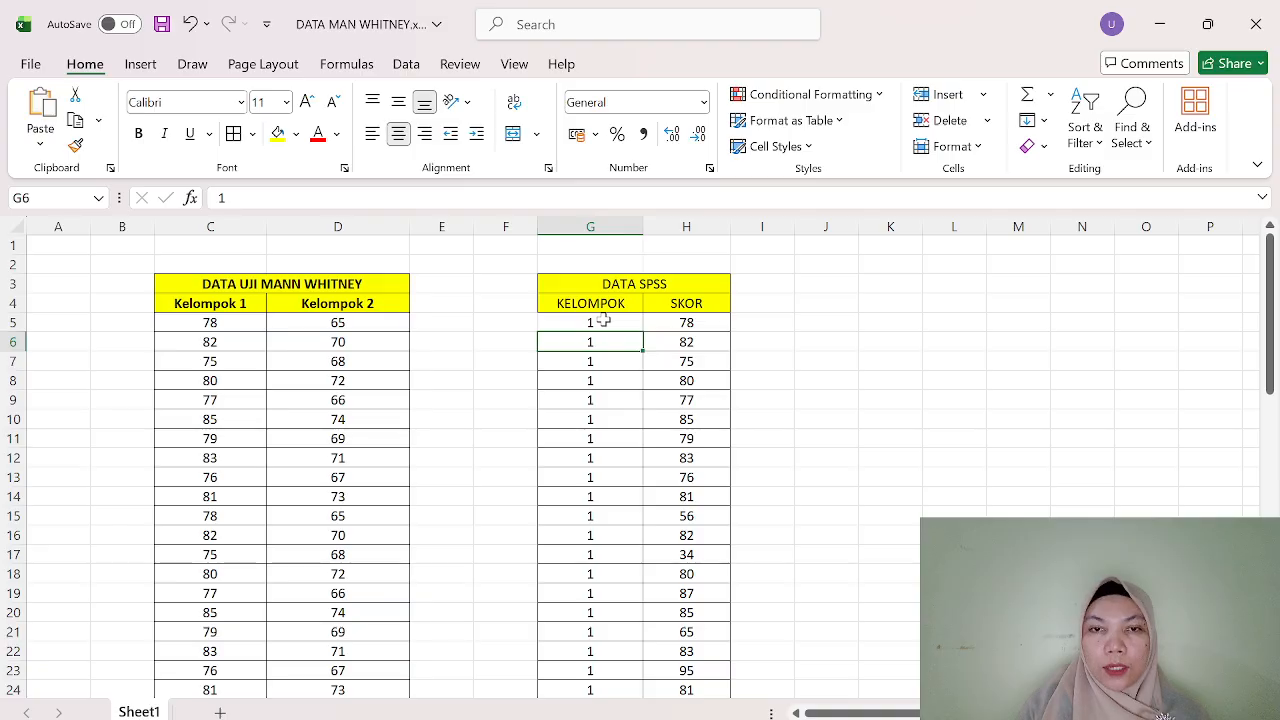
{"action": "key", "text": "Down"}
{"action": "key", "text": "Down"}
{"action": "key", "text": "Down"}
{"action": "key", "text": "Down"}
{"action": "key", "text": "Down"}
{"action": "key", "text": "Down"}
{"action": "key", "text": "Down"}
{"action": "key", "text": "Down"}
{"action": "key", "text": "Down"}
{"action": "key", "text": "Down"}
{"action": "key", "text": "Down"}
{"action": "key", "text": "Down"}
{"action": "key", "text": "Down"}
{"action": "key", "text": "Down"}
{"action": "key", "text": "Down"}
{"action": "key", "text": "Down"}
{"action": "key", "text": "Down"}
{"action": "key", "text": "Down"}
{"action": "key", "text": "Down"}
{"action": "key", "text": "Down"}
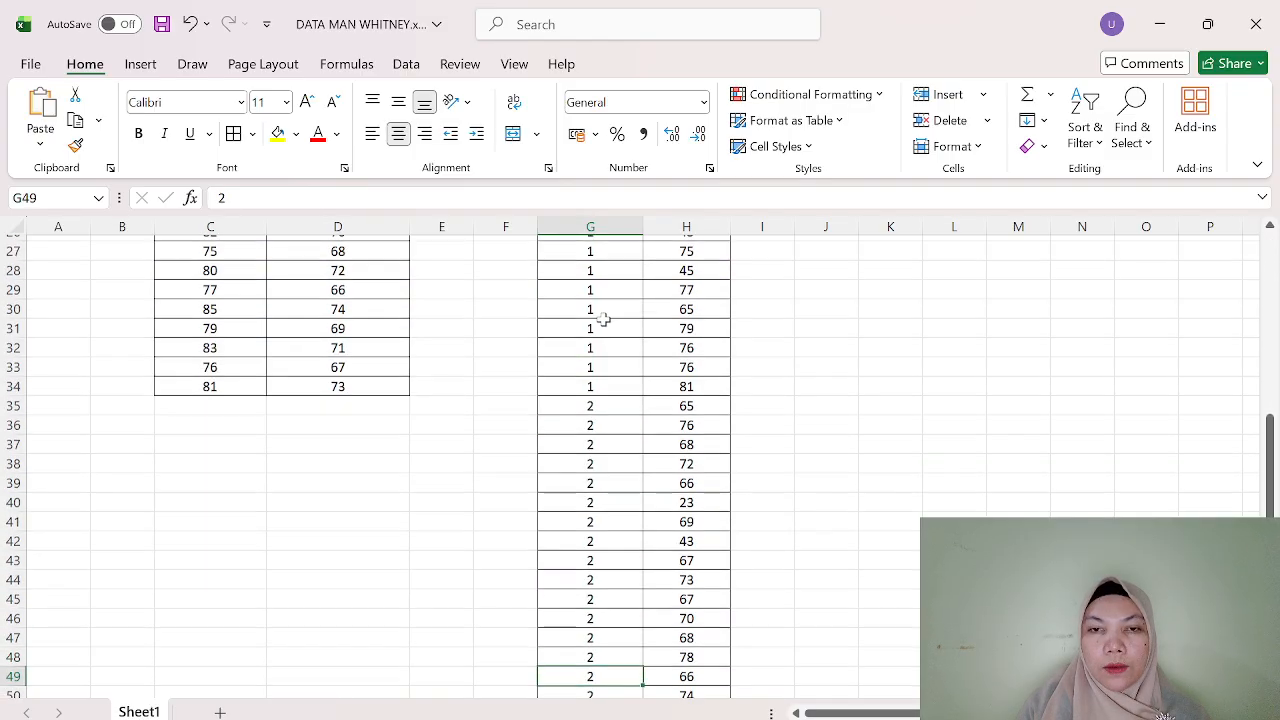
{"action": "key", "text": "Down"}
{"action": "key", "text": "Down"}
{"action": "key", "text": "Down"}
{"action": "key", "text": "Down"}
{"action": "key", "text": "Down"}
{"action": "key", "text": "Down"}
{"action": "key", "text": "Down"}
{"action": "key", "text": "Down"}
{"action": "key", "text": "Down"}
{"action": "key", "text": "Down"}
{"action": "key", "text": "Down"}
{"action": "key", "text": "Up"}
{"action": "key", "text": "Up"}
{"action": "key", "text": "Up"}
{"action": "key", "text": "Up"}
{"action": "key", "text": "Up"}
{"action": "key", "text": "Up"}
{"action": "key", "text": "Up"}
{"action": "key", "text": "Up"}
{"action": "key", "text": "Up"}
{"action": "key", "text": "Up"}
{"action": "key", "text": "Up"}
{"action": "key", "text": "Up"}
{"action": "key", "text": "Up"}
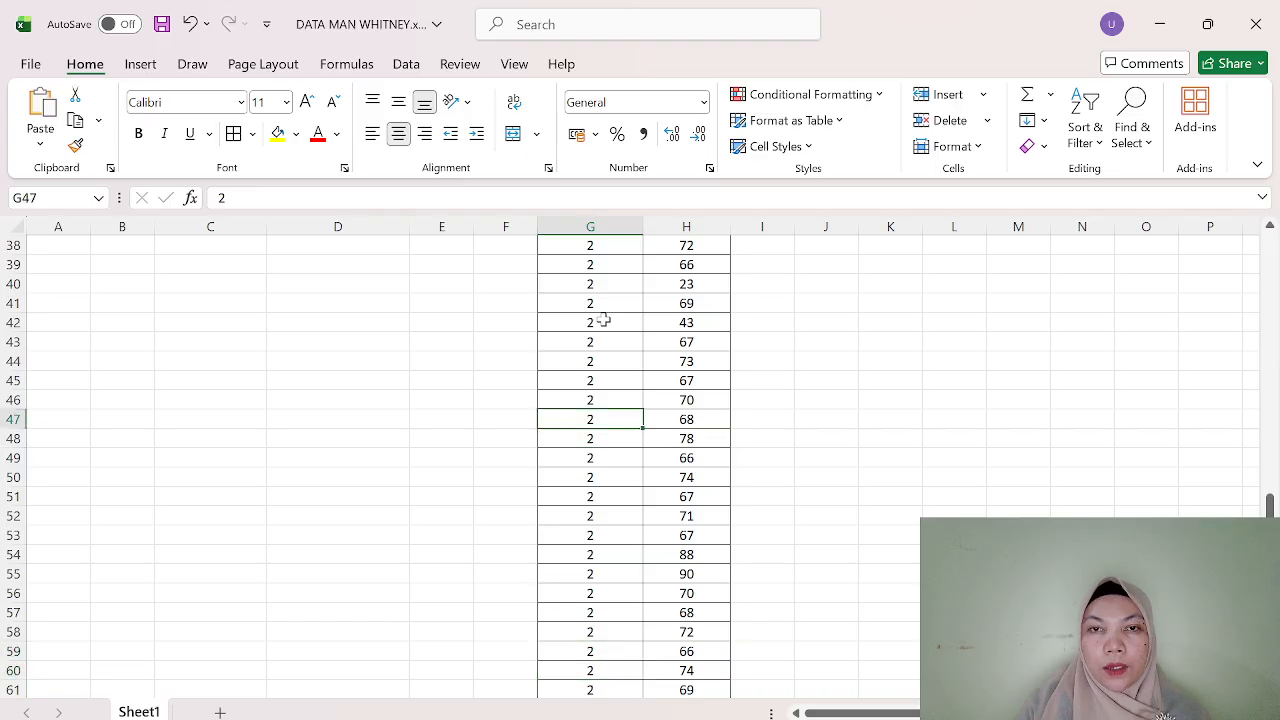
{"action": "key", "text": "Up"}
{"action": "key", "text": "Up"}
{"action": "key", "text": "Up"}
{"action": "key", "text": "Up"}
{"action": "key", "text": "Up"}
{"action": "key", "text": "Up"}
{"action": "key", "text": "Up"}
{"action": "key", "text": "Up"}
{"action": "key", "text": "Up"}
{"action": "key", "text": "Up"}
{"action": "key", "text": "Up"}
{"action": "key", "text": "Up"}
{"action": "key", "text": "Up"}
{"action": "key", "text": "Up"}
{"action": "key", "text": "Up"}
{"action": "key", "text": "Up"}
{"action": "key", "text": "Up"}
{"action": "key", "text": "Up"}
{"action": "key", "text": "Up"}
{"action": "key", "text": "Up"}
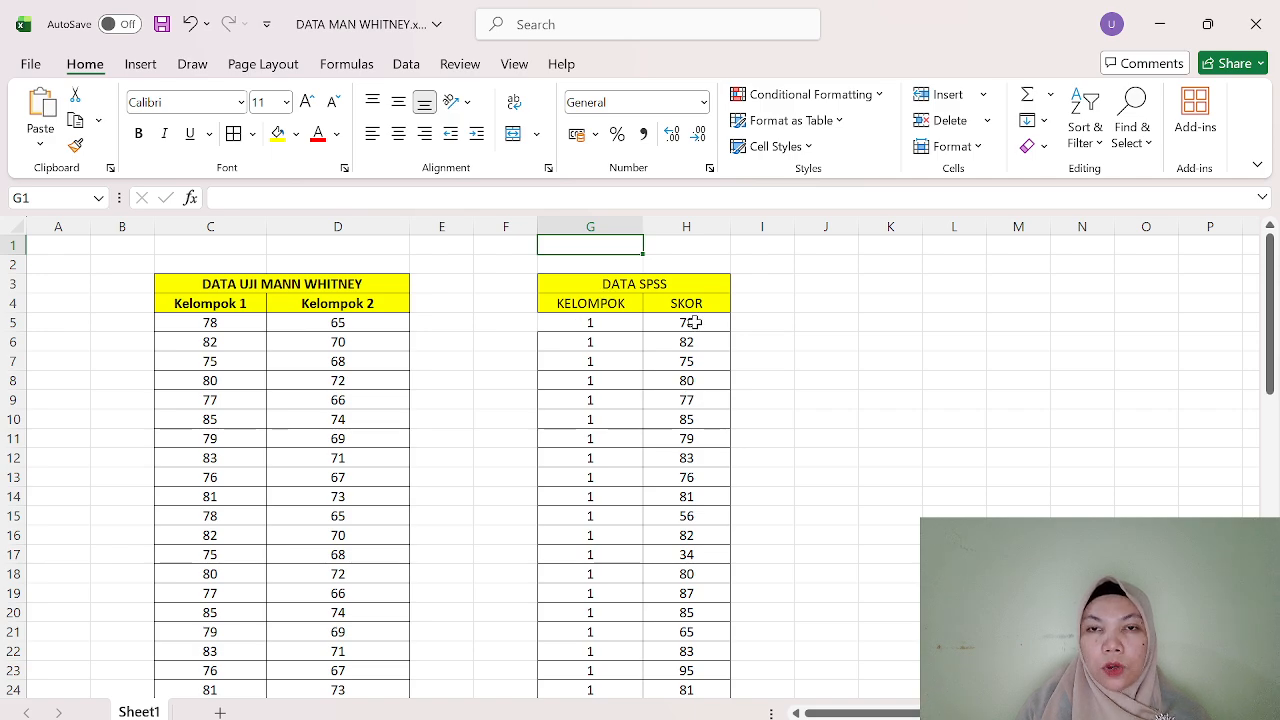
Copy the KELOMPOK and SKOR values in G5:H64, without their headers.
{"action": "left_click", "coordinate": [613, 322]}
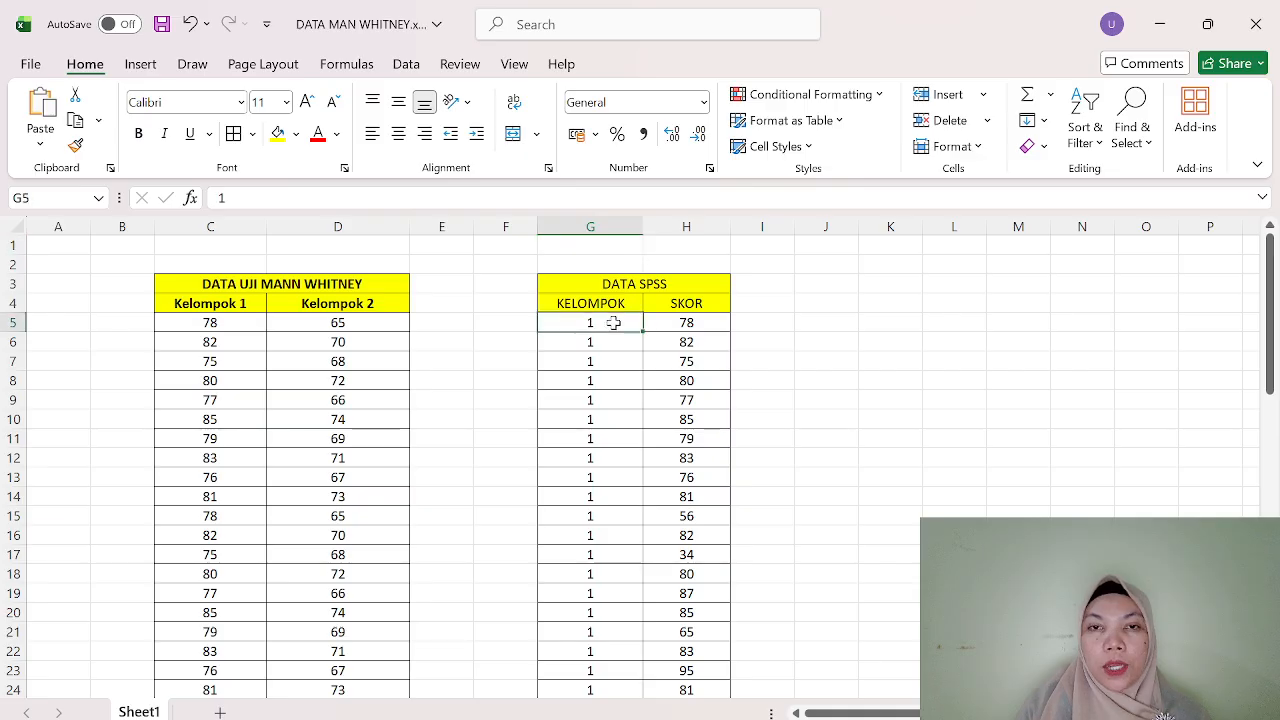
{"action": "left_click_drag", "start_coordinate": [613, 322], "coordinate": [687, 630]}
{"action": "right_click", "coordinate": [664, 535]}
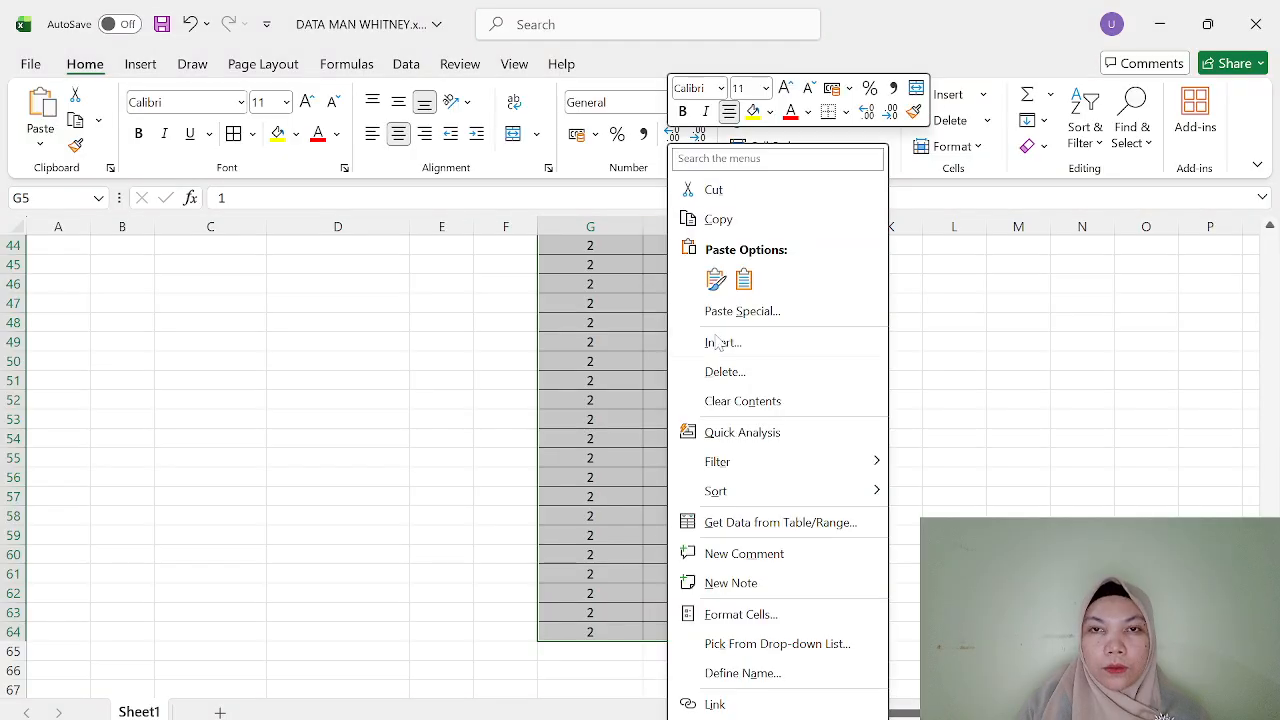
{"action": "left_click", "coordinate": [725, 221]}
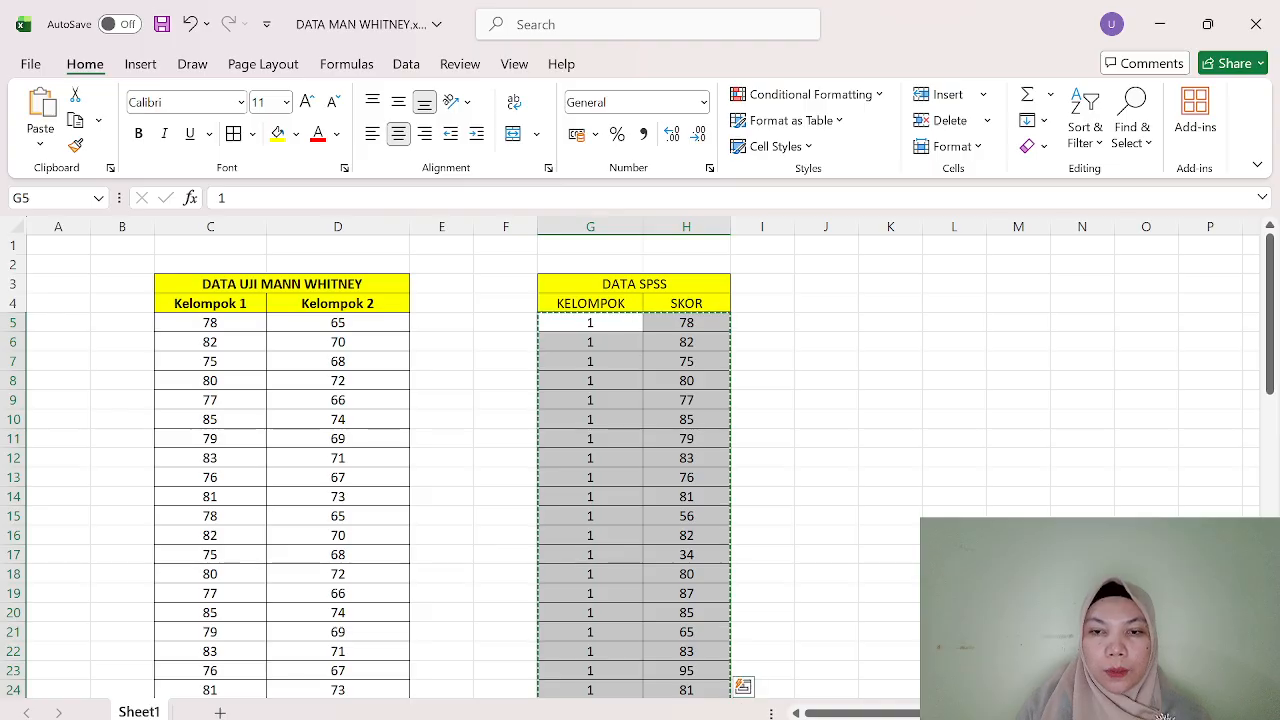
Switch to the empty SPSS dataset and paste the copied group codes and scores starting at the first cell of the data grid.
{"action": "left_click", "coordinate": [790, 719]}
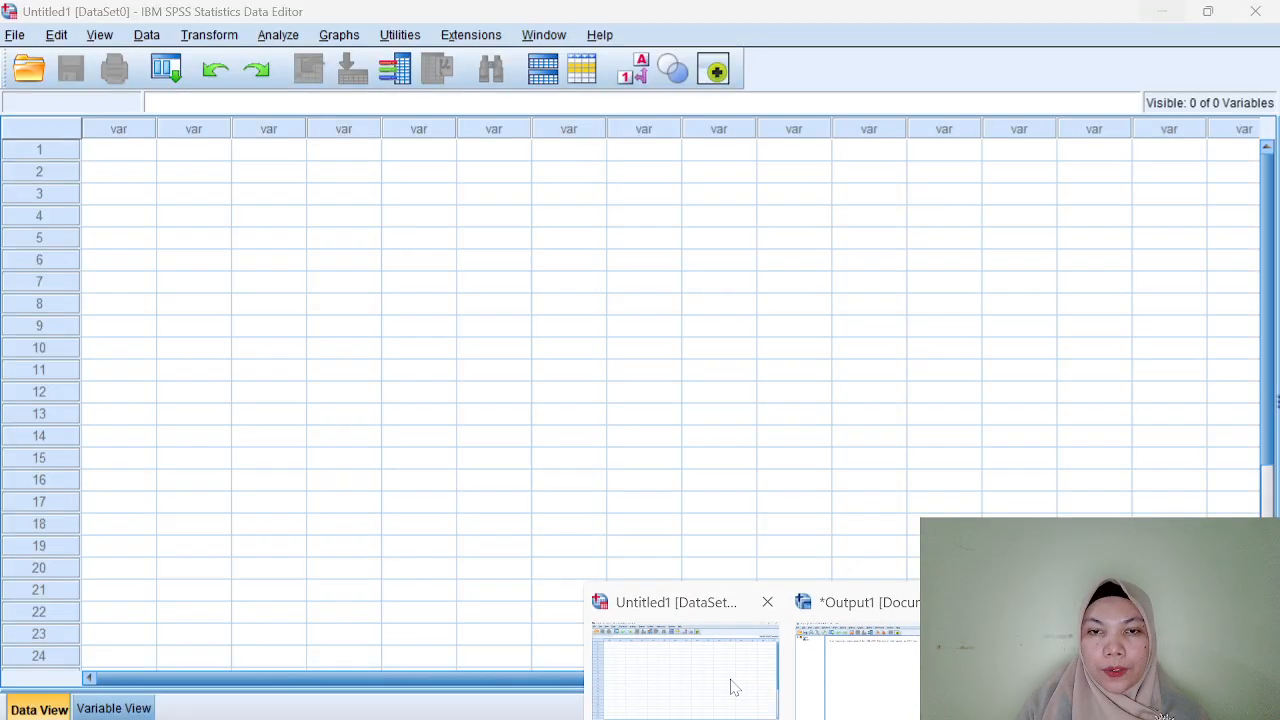
{"action": "left_click", "coordinate": [734, 687]}
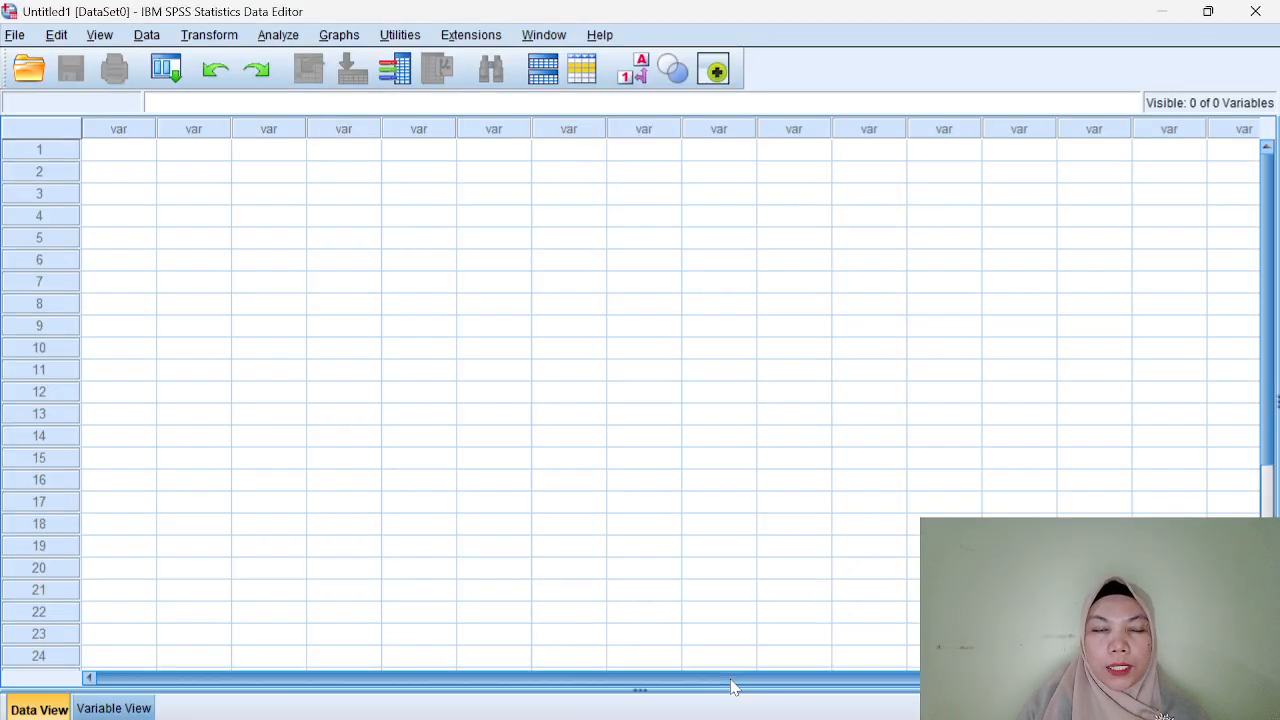
{"action": "left_click", "coordinate": [133, 708]}
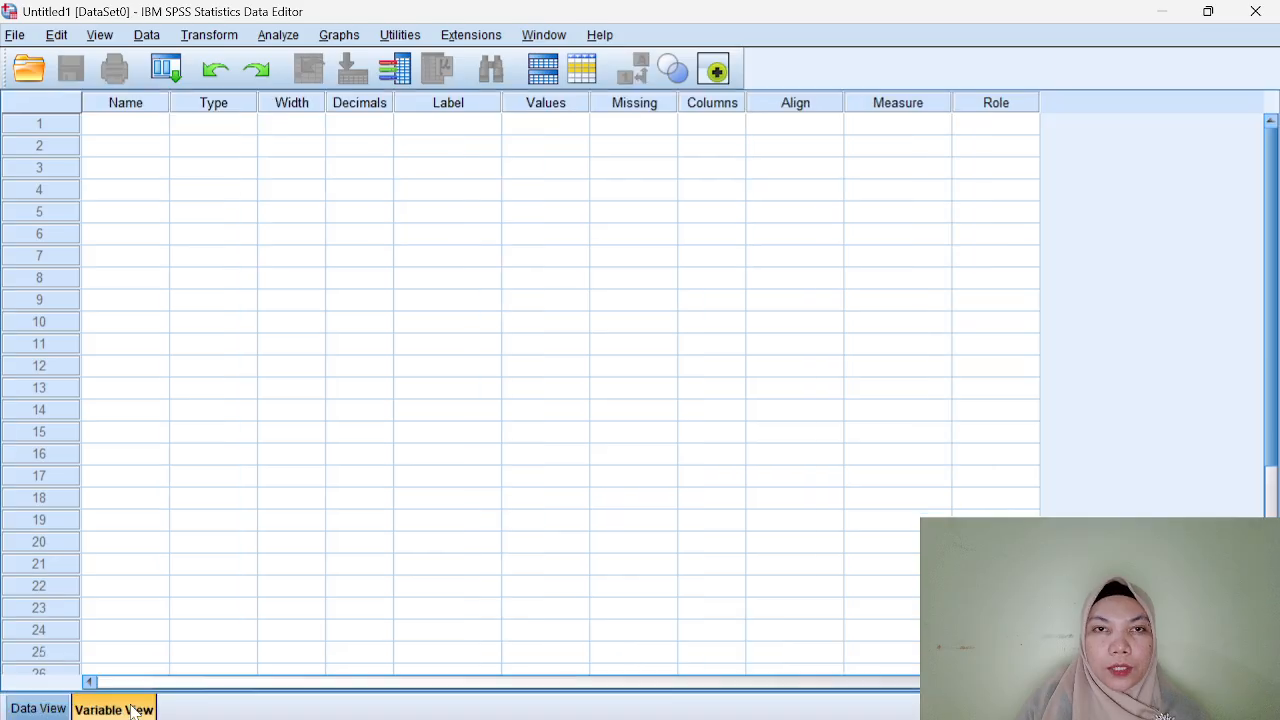
{"action": "left_click", "coordinate": [38, 709]}
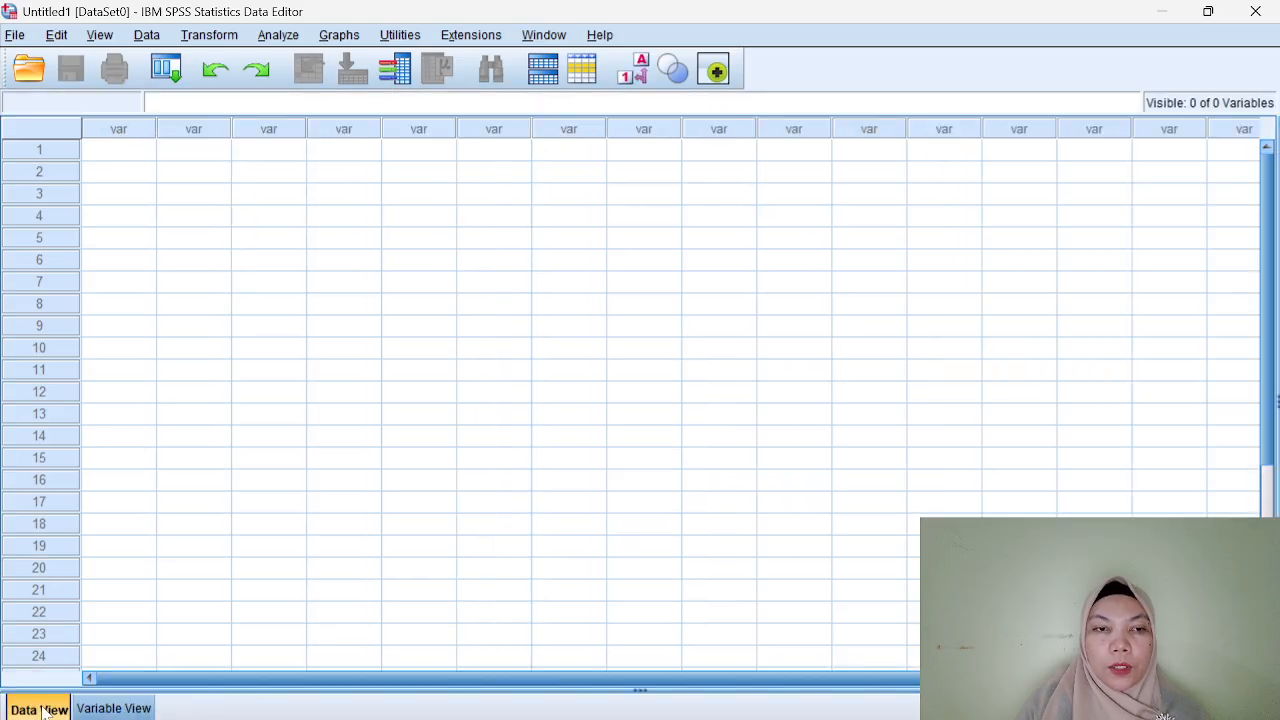
{"action": "left_click", "coordinate": [116, 152]}
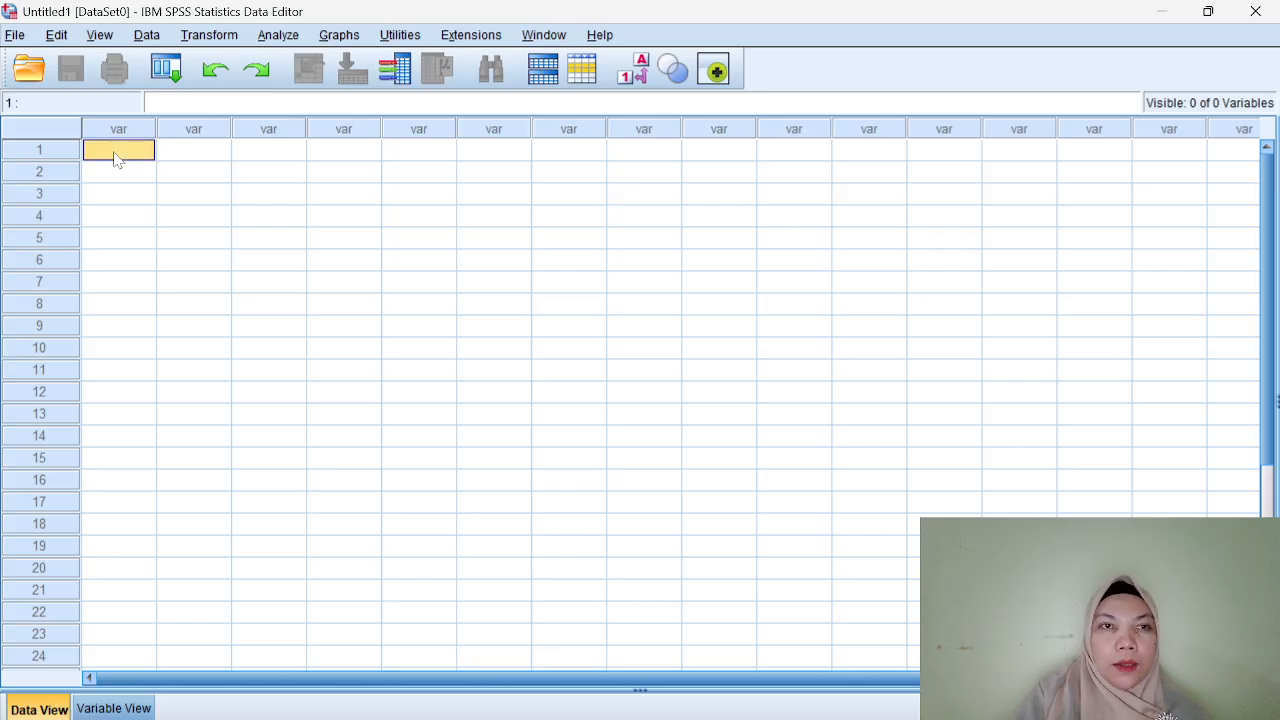
{"action": "key", "text": "ctrl+v"}
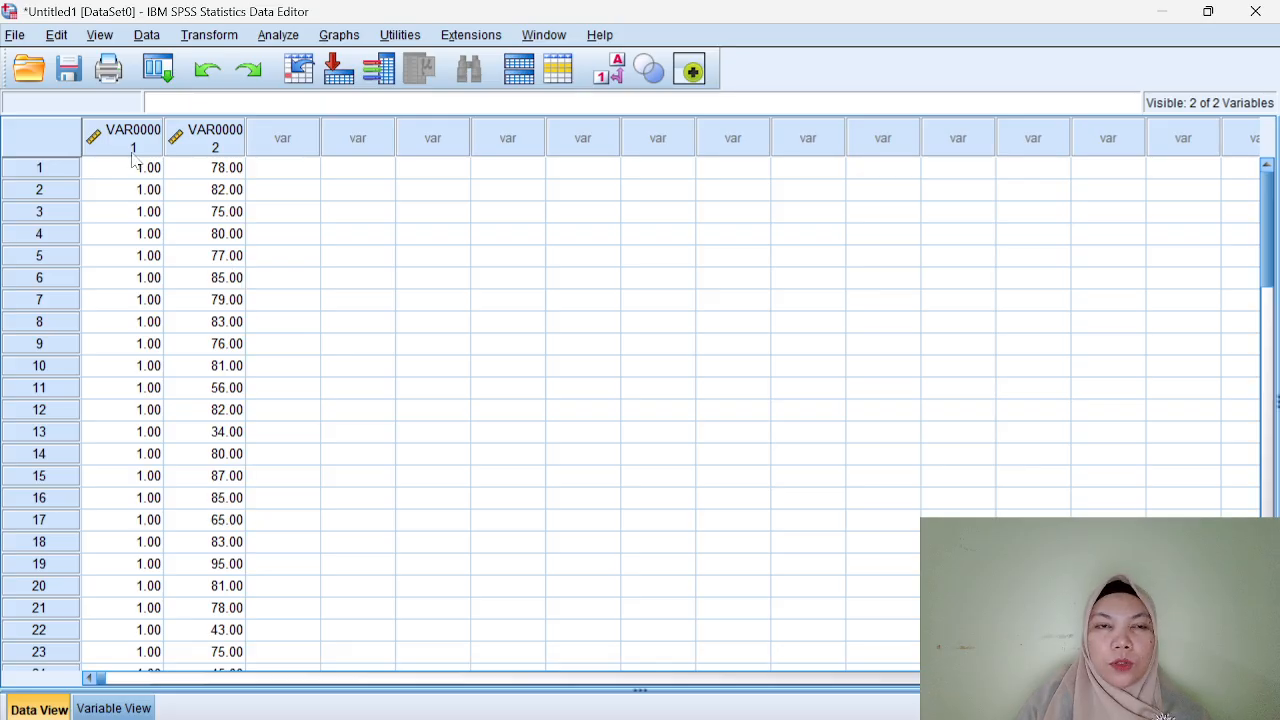
Check the pasted group codes and scores down to the last case and back to the first.
{"action": "left_click", "coordinate": [146, 497]}
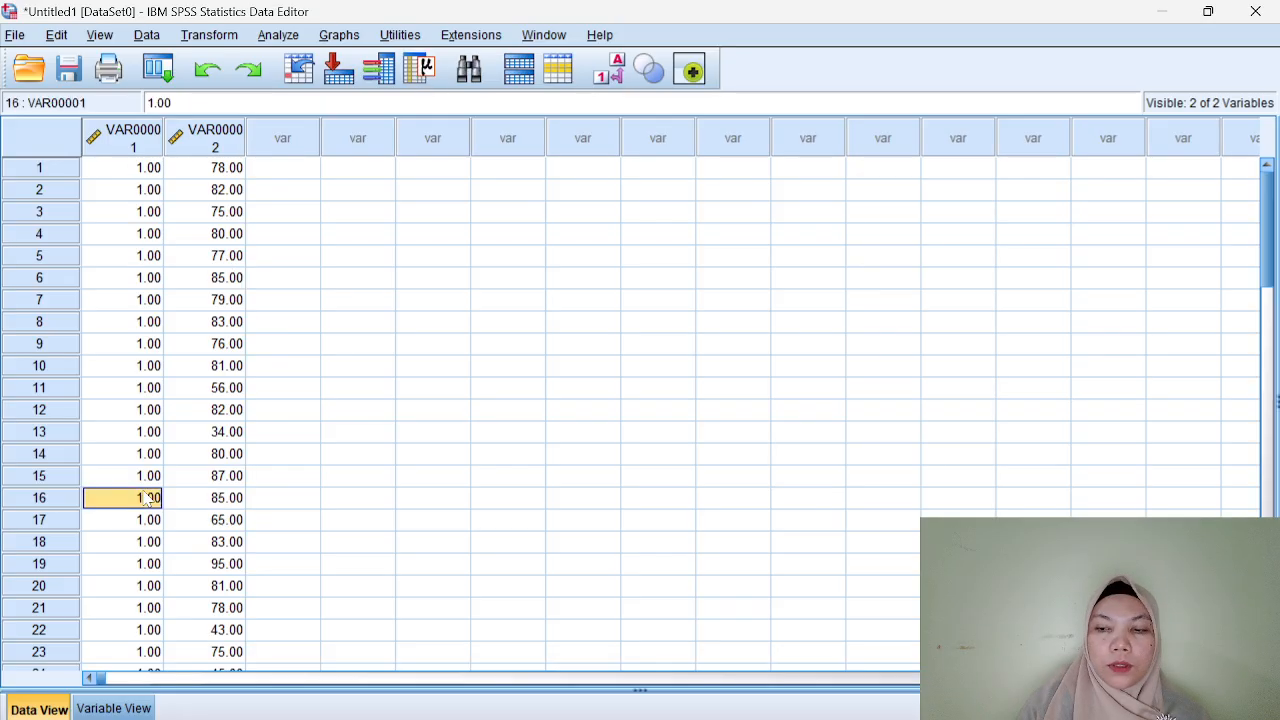
{"action": "key", "text": "Down"}
{"action": "key", "text": "Down"}
{"action": "key", "text": "Down"}
{"action": "key", "text": "Down"}
{"action": "key", "text": "Down"}
{"action": "key", "text": "Down"}
{"action": "key", "text": "Down"}
{"action": "key", "text": "Down"}
{"action": "key", "text": "Down"}
{"action": "key", "text": "Down"}
{"action": "key", "text": "Down"}
{"action": "key", "text": "Down"}
{"action": "key", "text": "Down"}
{"action": "key", "text": "Down"}
{"action": "key", "text": "Down"}
{"action": "key", "text": "Down"}
{"action": "key", "text": "Down"}
{"action": "key", "text": "Down"}
{"action": "key", "text": "Down"}
{"action": "key", "text": "Down"}
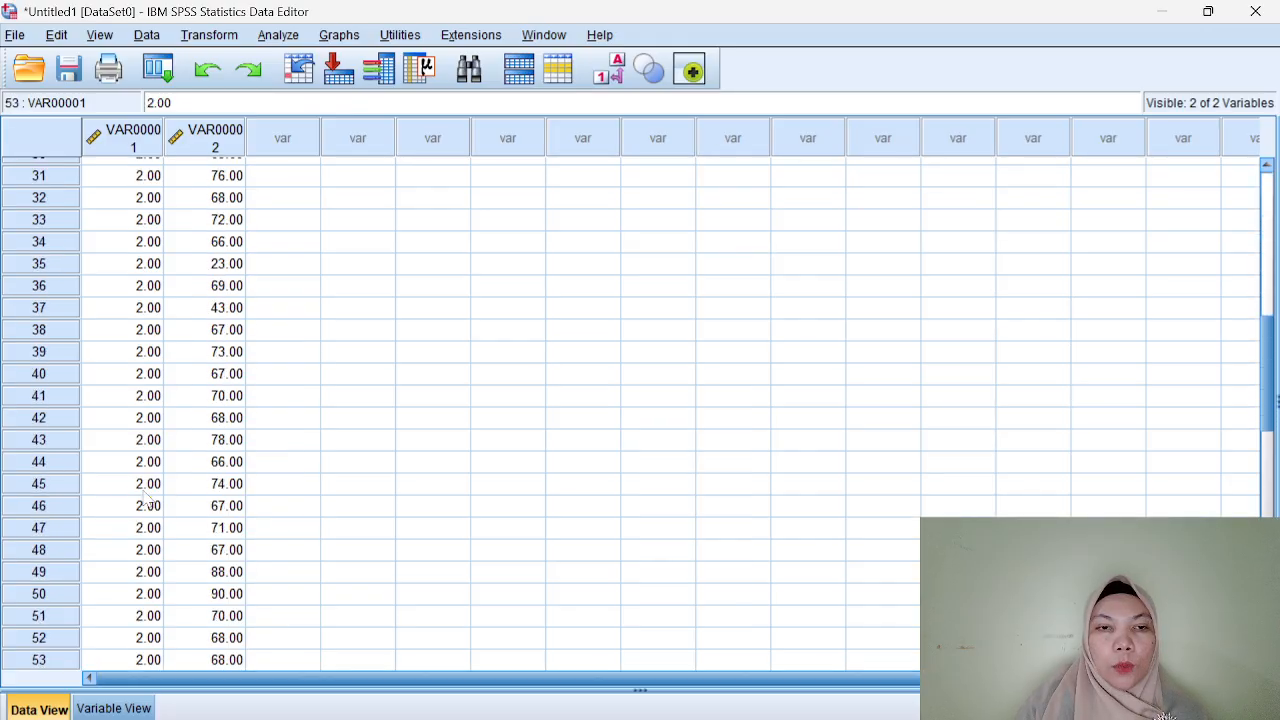
{"action": "key", "text": "Down"}
{"action": "key", "text": "Down"}
{"action": "key", "text": "Down"}
{"action": "key", "text": "Down"}
{"action": "key", "text": "Down"}
{"action": "key", "text": "Down"}
{"action": "key", "text": "Down"}
{"action": "key", "text": "Down"}
{"action": "key", "text": "Down"}
{"action": "key", "text": "Down"}
{"action": "key", "text": "Down"}
{"action": "key", "text": "Down"}
{"action": "key", "text": "Down"}
{"action": "key", "text": "Down"}
{"action": "key", "text": "Down"}
{"action": "key", "text": "Down"}
{"action": "key", "text": "Down"}
{"action": "key", "text": "Down"}
{"action": "key", "text": "Up"}
{"action": "key", "text": "Up"}
{"action": "key", "text": "Up"}
{"action": "key", "text": "Up"}
{"action": "key", "text": "Up"}
{"action": "key", "text": "Up"}
{"action": "key", "text": "Up"}
{"action": "key", "text": "Up"}
{"action": "key", "text": "Up"}
{"action": "key", "text": "Up"}
{"action": "key", "text": "Up"}
{"action": "key", "text": "Up"}
{"action": "key", "text": "Up"}
{"action": "key", "text": "Up"}
{"action": "key", "text": "Up"}
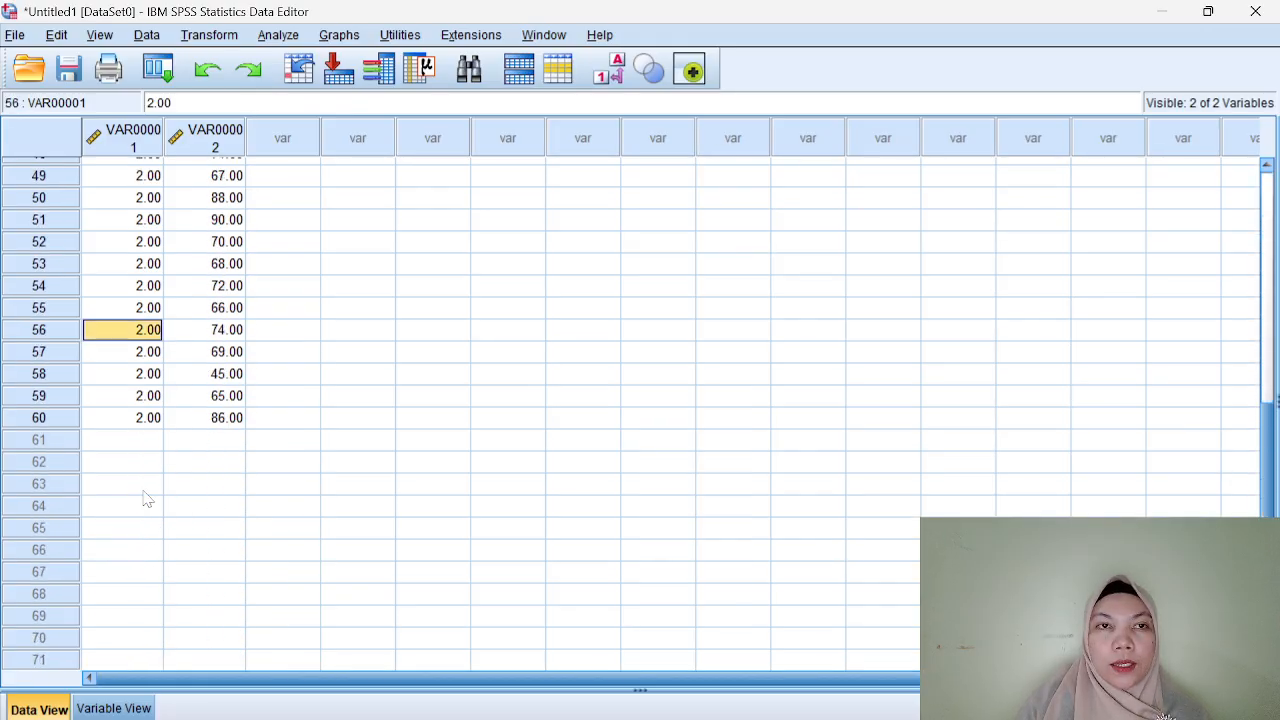
{"action": "key", "text": "Up"}
{"action": "key", "text": "Up"}
{"action": "key", "text": "Up"}
{"action": "key", "text": "Up"}
{"action": "key", "text": "Up"}
{"action": "key", "text": "Up"}
{"action": "key", "text": "Up"}
{"action": "key", "text": "Up"}
{"action": "key", "text": "Up"}
{"action": "key", "text": "Up"}
{"action": "key", "text": "Up"}
{"action": "key", "text": "Up"}
{"action": "key", "text": "Up"}
{"action": "key", "text": "Up"}
{"action": "key", "text": "Up"}
{"action": "key", "text": "Up"}
{"action": "key", "text": "Up"}
{"action": "key", "text": "Up"}
{"action": "key", "text": "Up"}
{"action": "key", "text": "Up"}
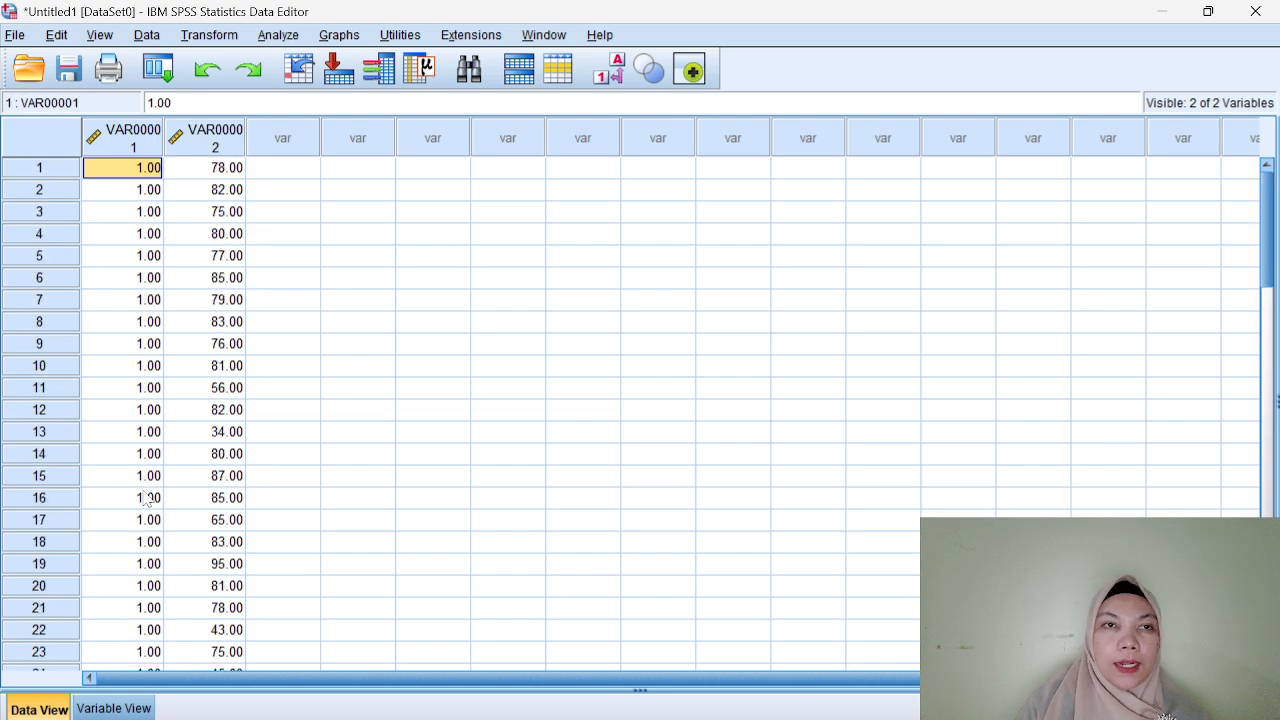
In the variable definitions, rename the first variable to Kelompok and the second variable to Skor.
{"action": "left_click", "coordinate": [128, 708]}
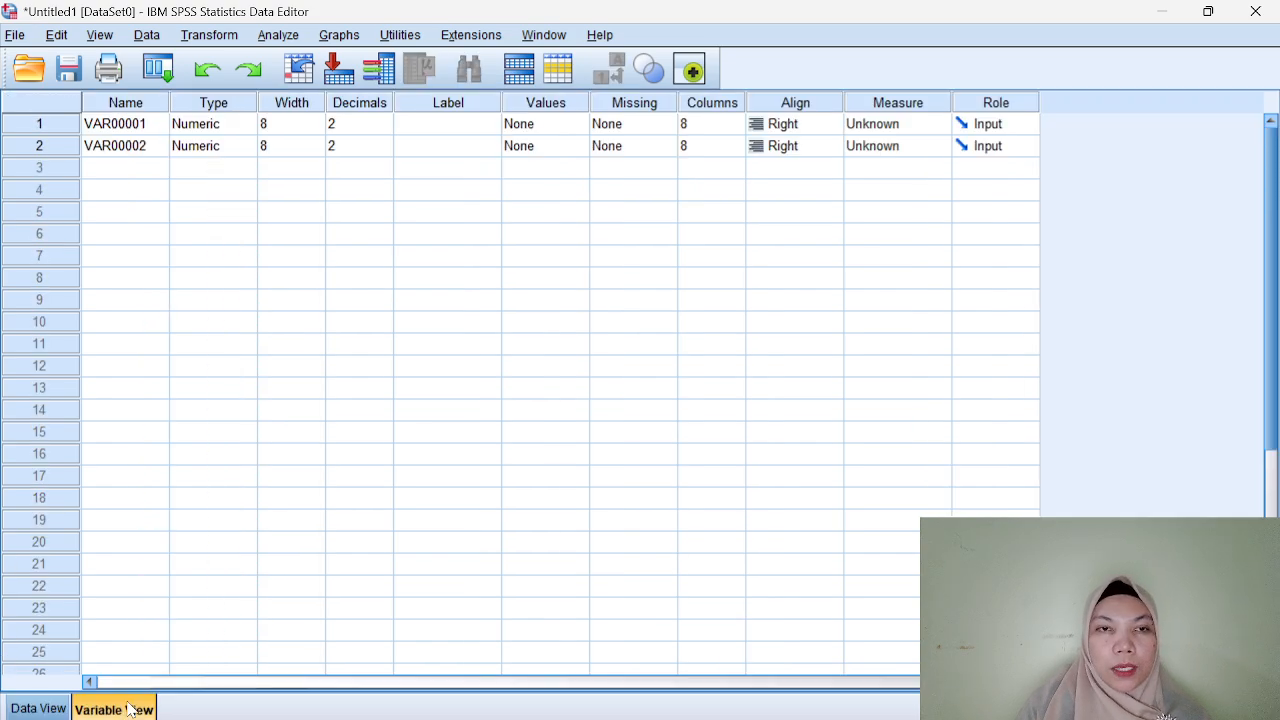
{"action": "left_click", "coordinate": [157, 130]}
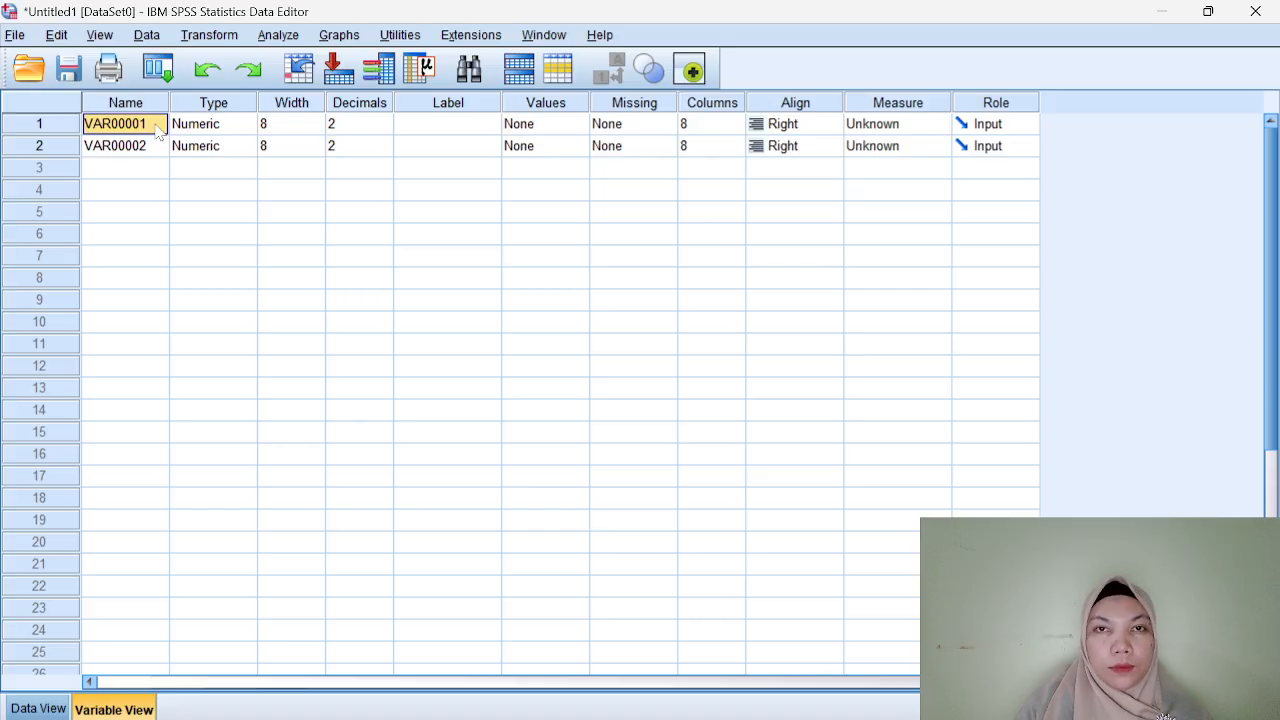
{"action": "left_click", "coordinate": [157, 278]}
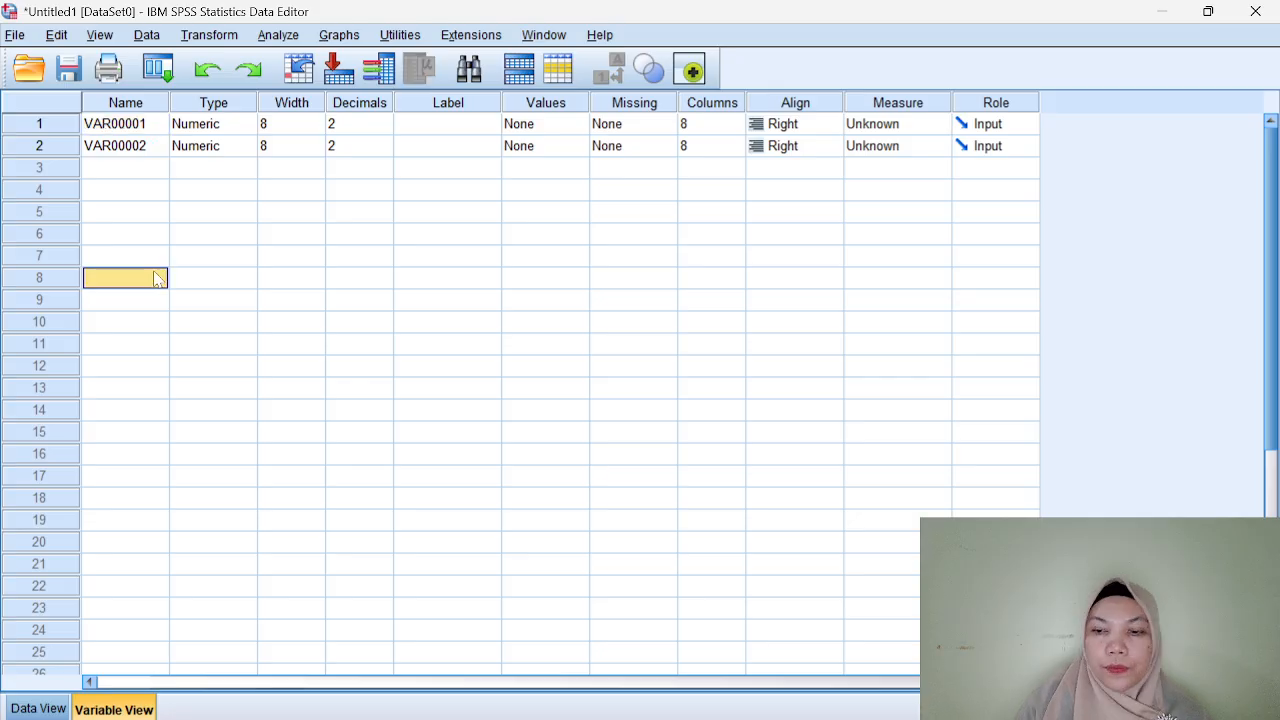
{"action": "left_click", "coordinate": [124, 126]}
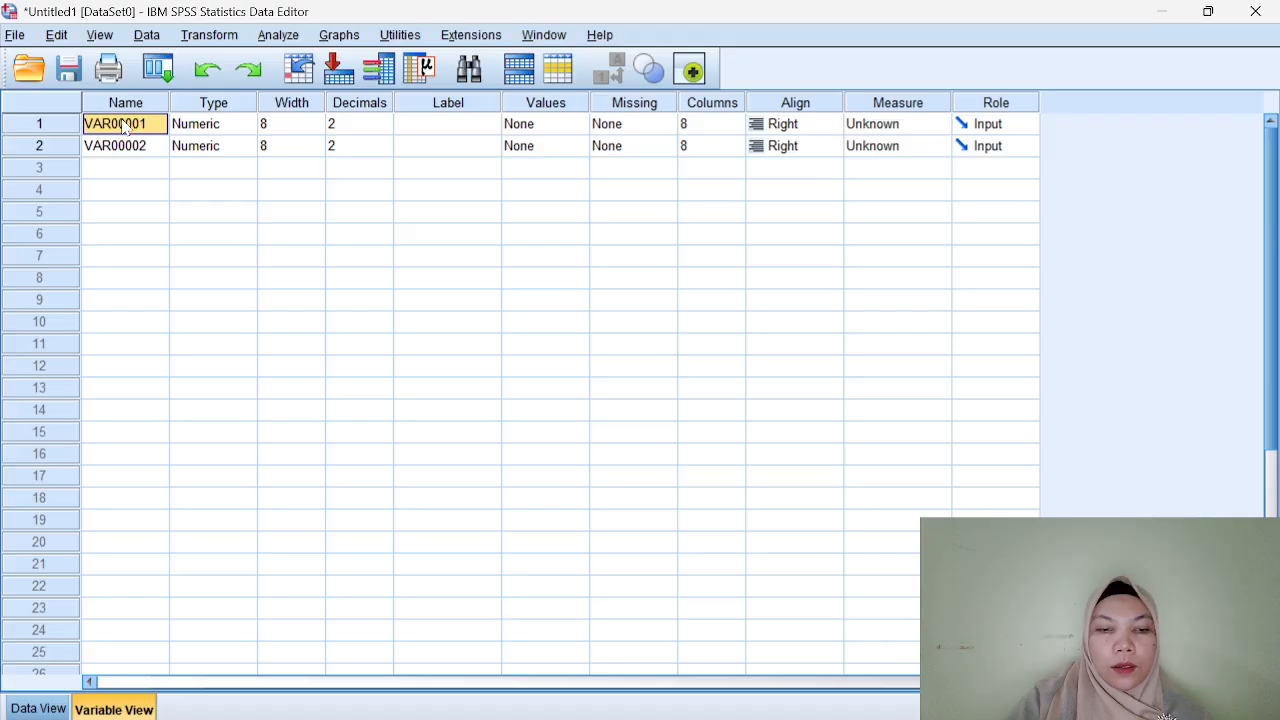
{"action": "type", "text": "L"}
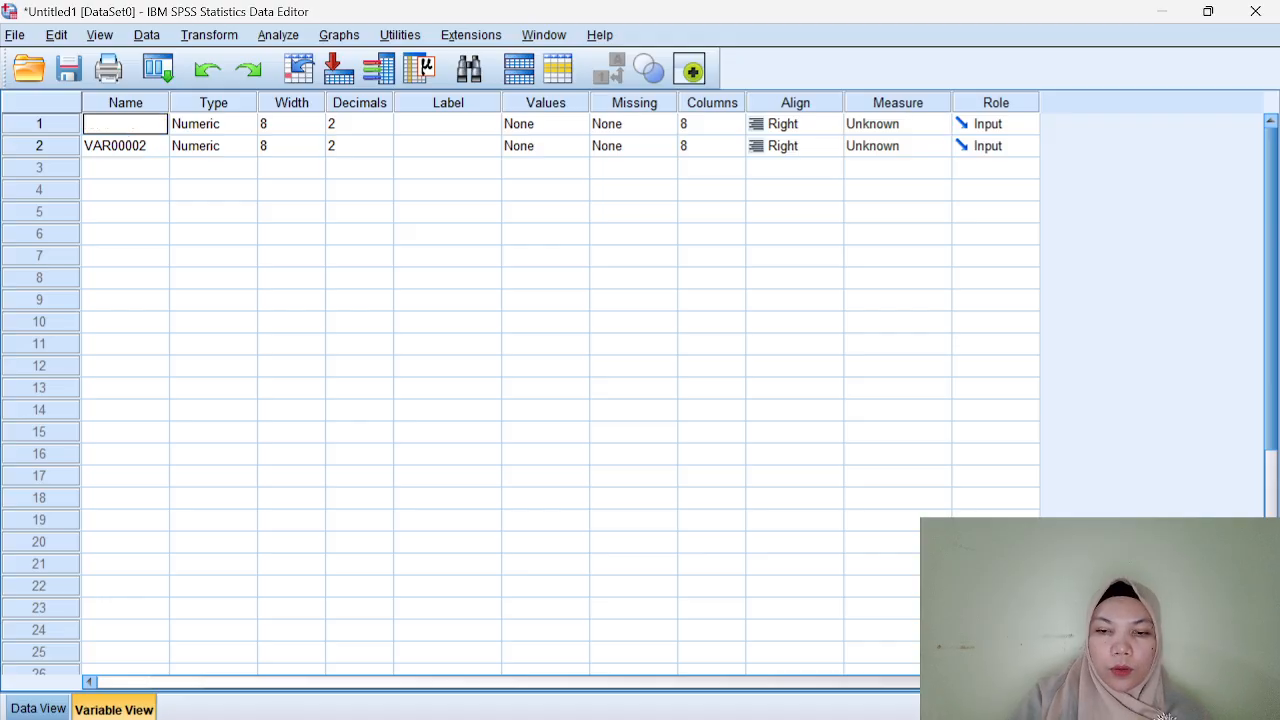
{"action": "type", "text": "Kelompok"}
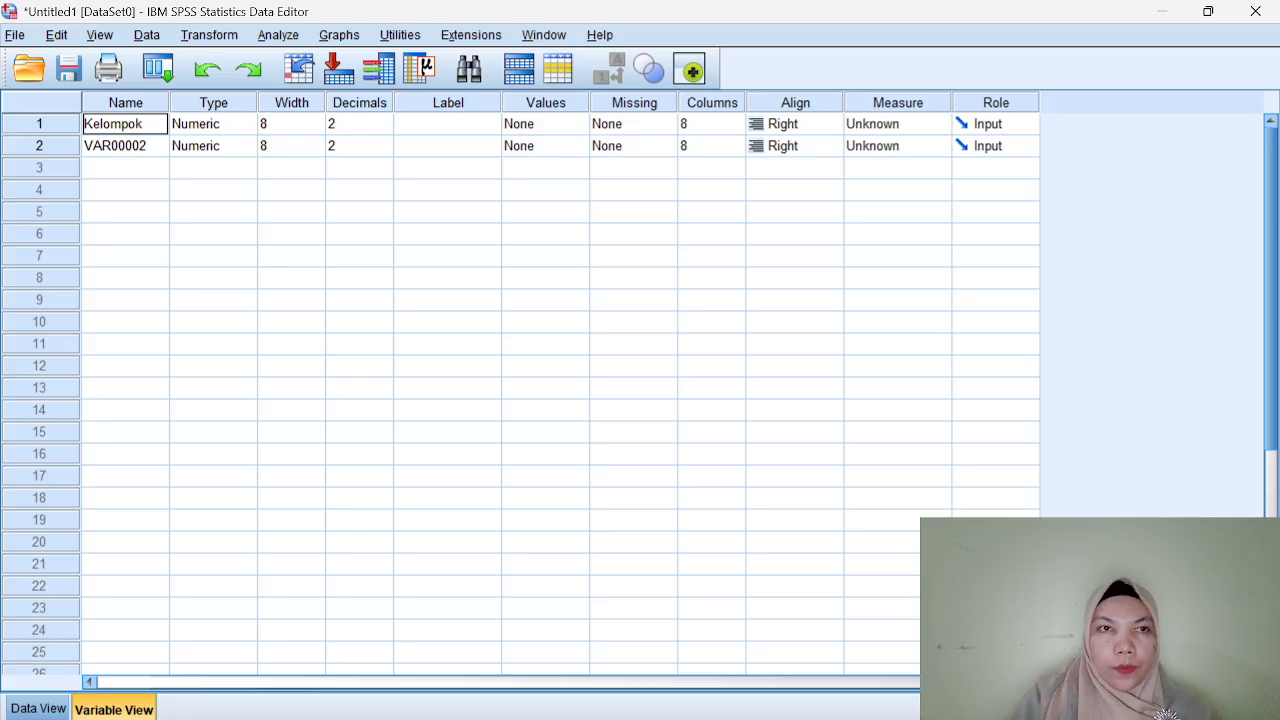
{"action": "left_click", "coordinate": [146, 150]}
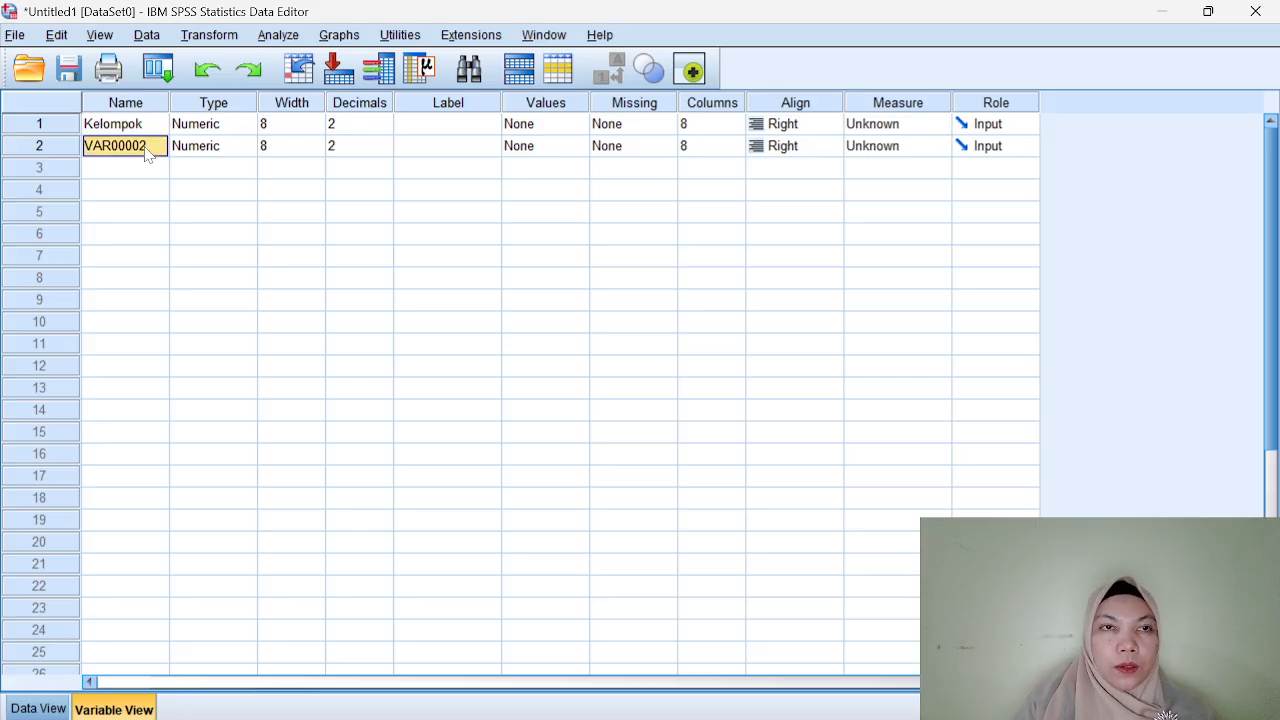
{"action": "type", "text": "Sko"}
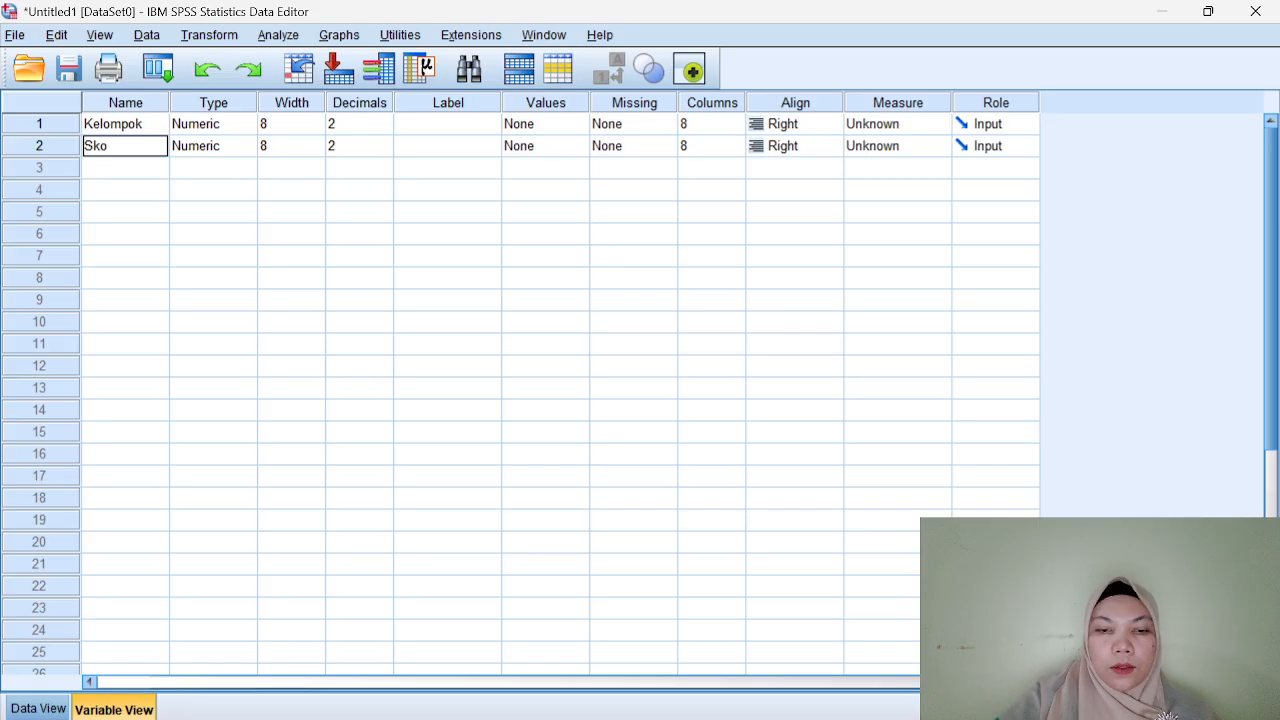
{"action": "type", "text": "r"}
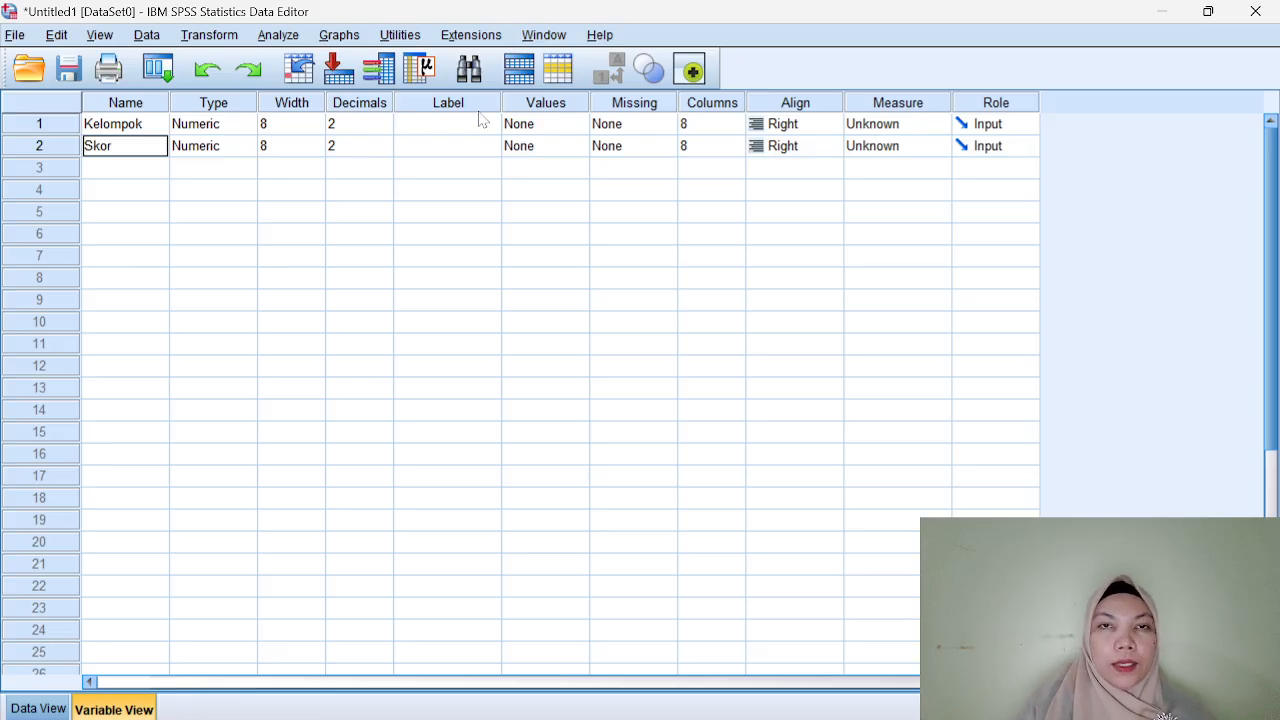
Add a value label to the Kelompok variable that assigns "Kelompok 1" to value 1.
{"action": "left_click", "coordinate": [548, 124]}
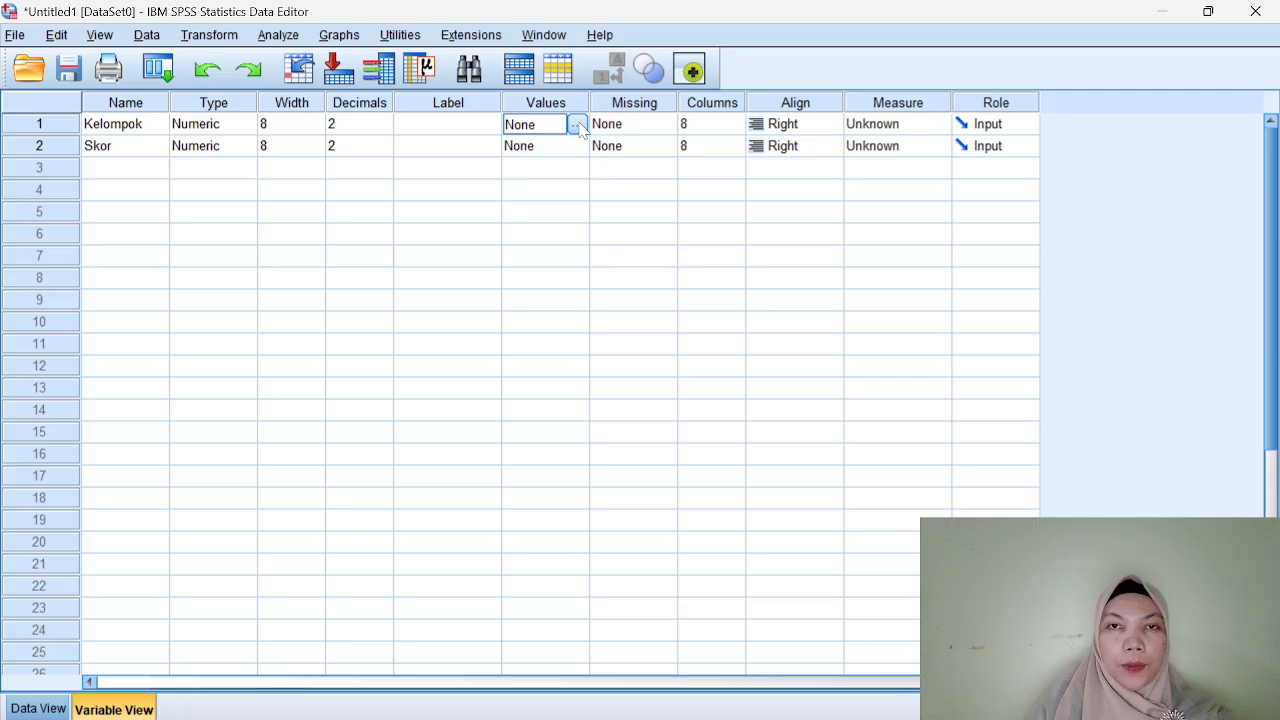
{"action": "left_click", "coordinate": [577, 125]}
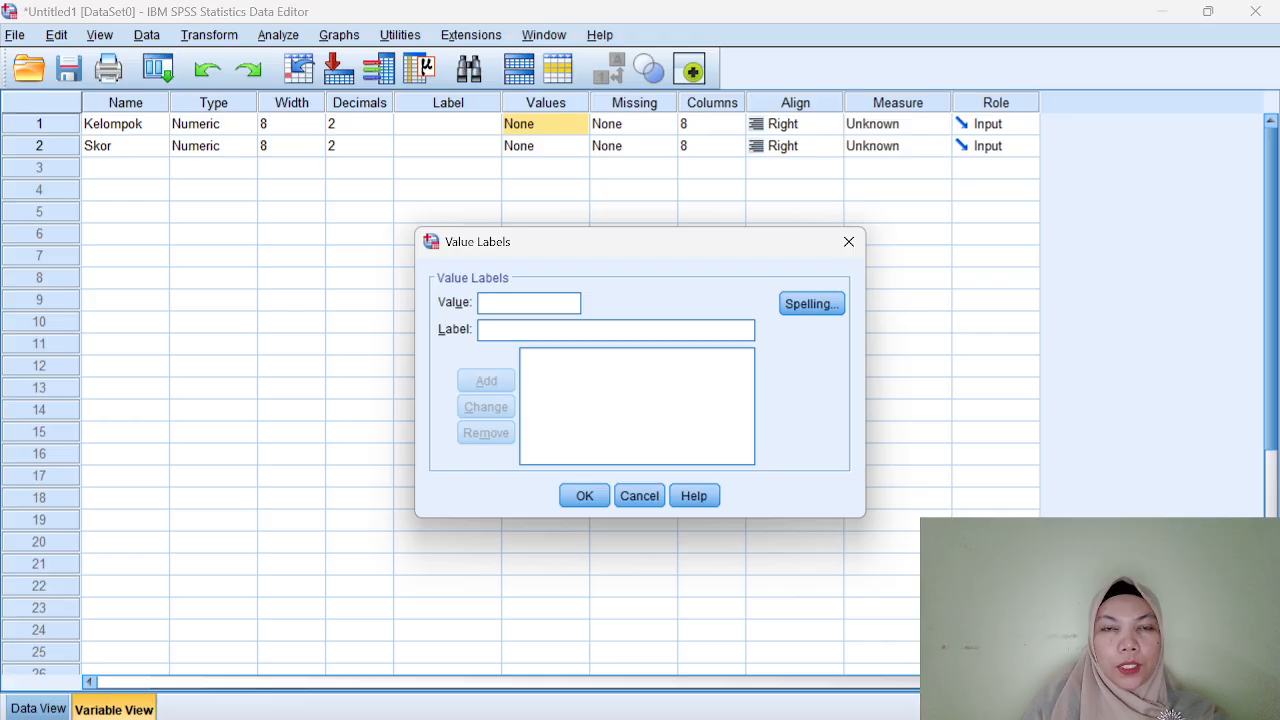
{"action": "type", "text": "1"}
{"action": "key", "text": "Tab"}
{"action": "type", "text": "Kel"}
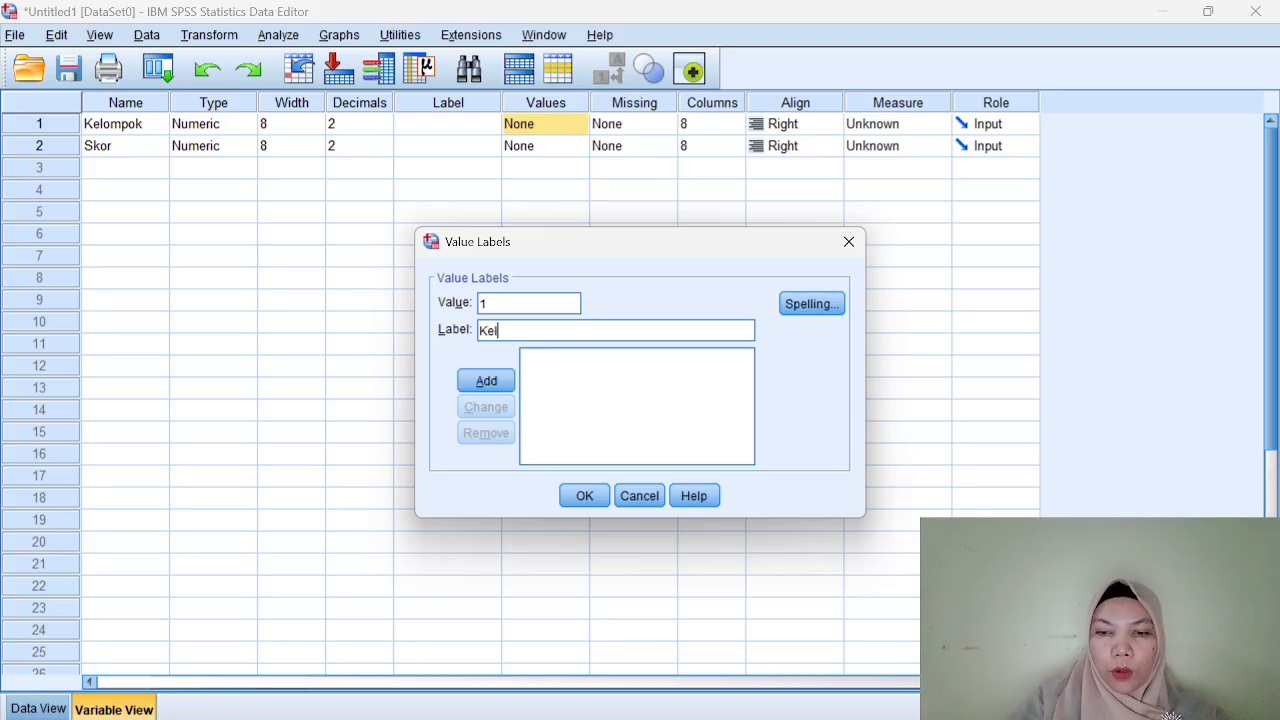
{"action": "type", "text": "ompok 1"}
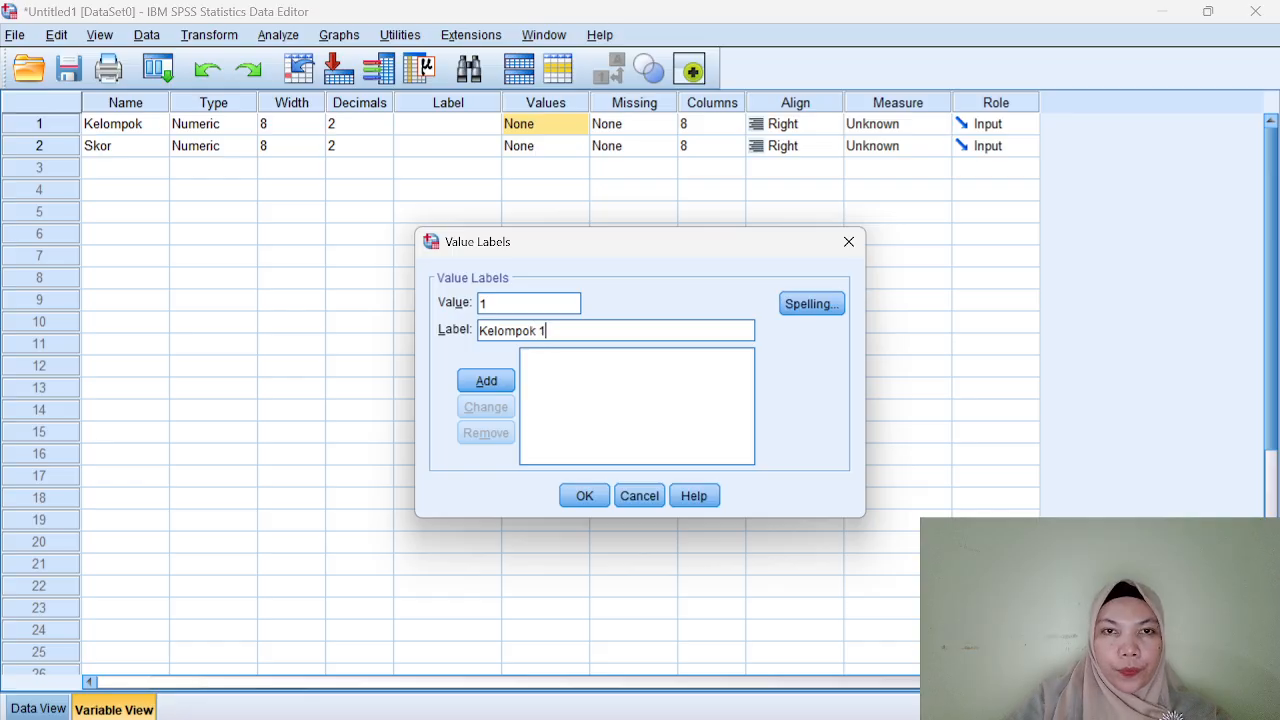
{"action": "left_click", "coordinate": [488, 380]}
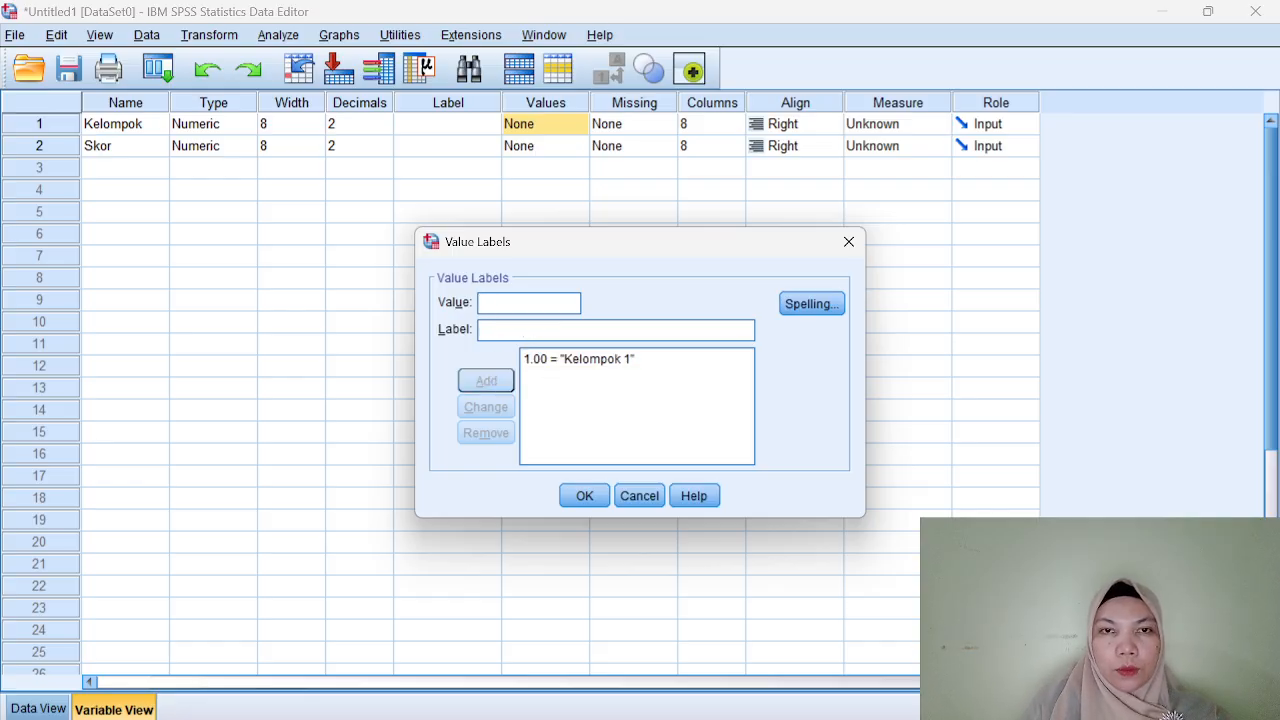
Add the label "Kelompok 2" for value 2 and apply the value labels to the Kelompok variable.
{"action": "type", "text": "2"}
{"action": "key", "text": "Tab"}
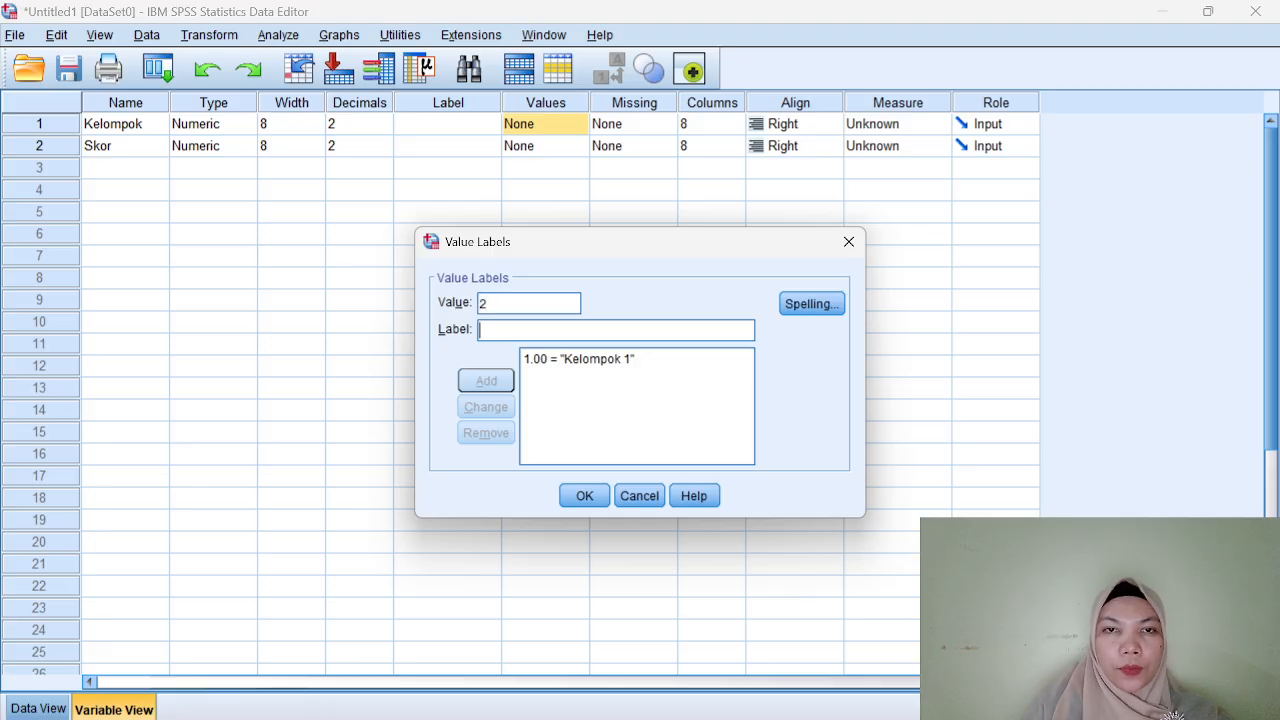
{"action": "type", "text": "Kel"}
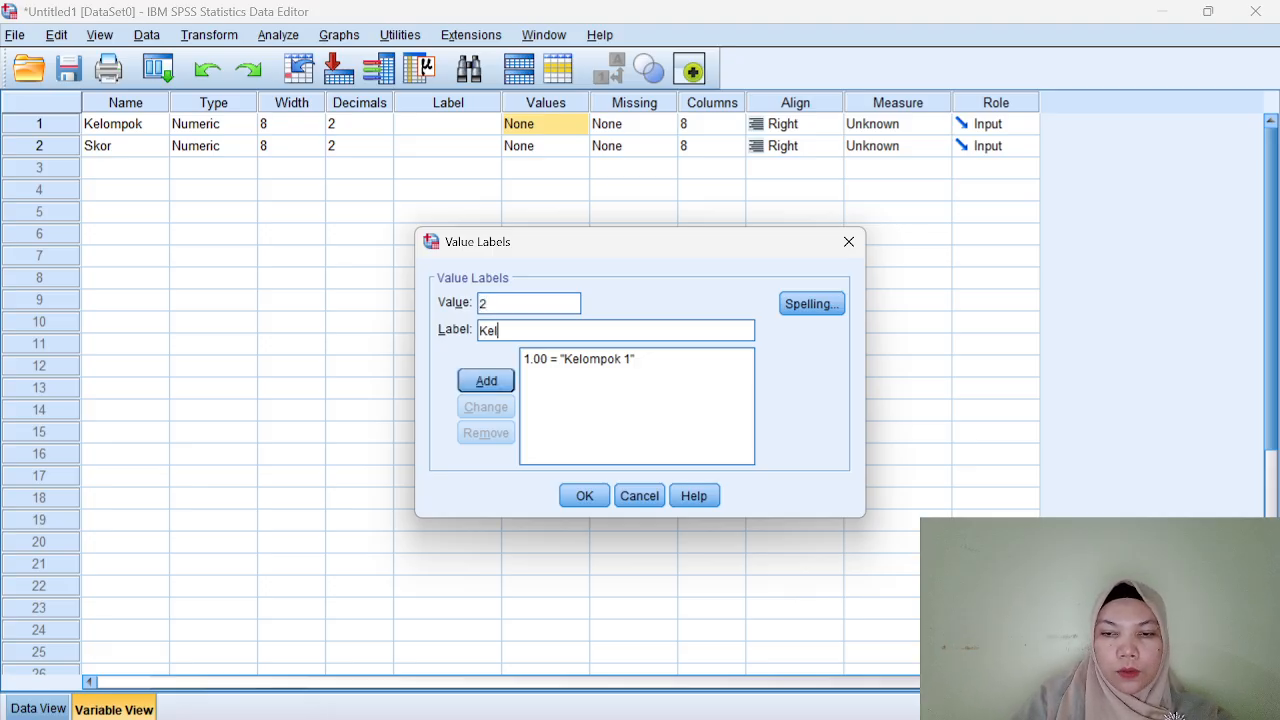
{"action": "type", "text": "ompok 2"}
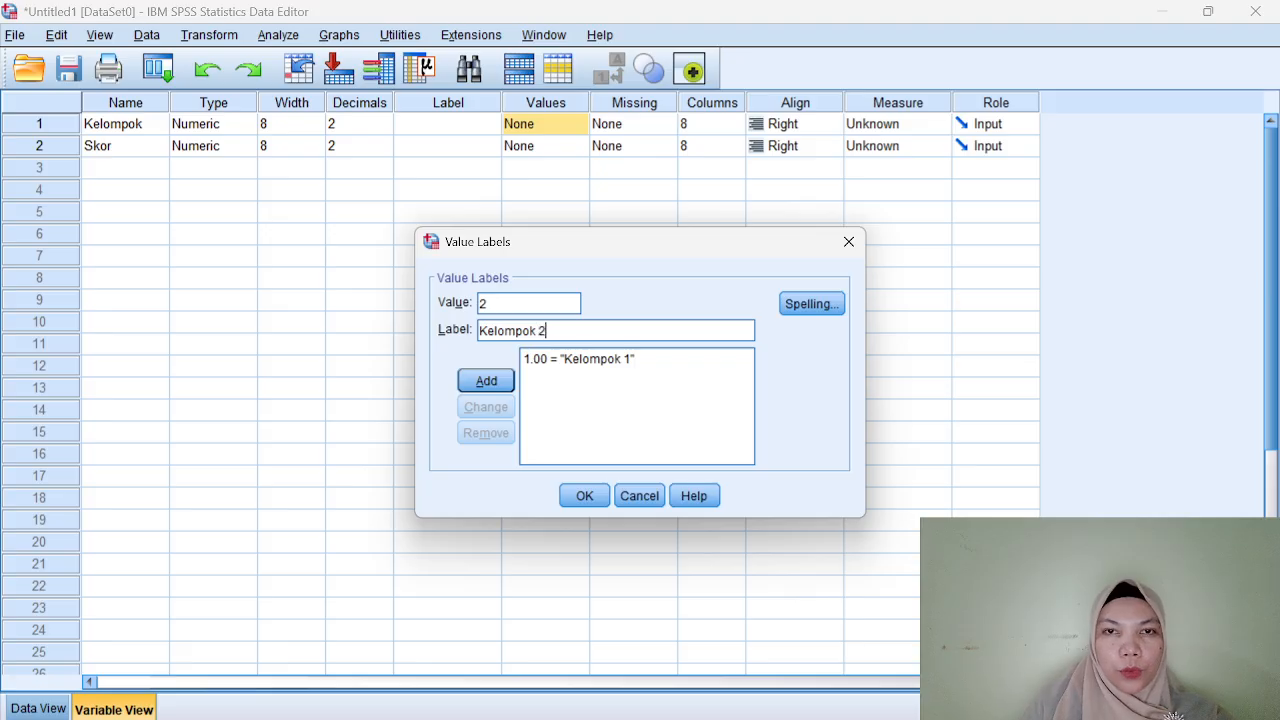
{"action": "left_click", "coordinate": [507, 380]}
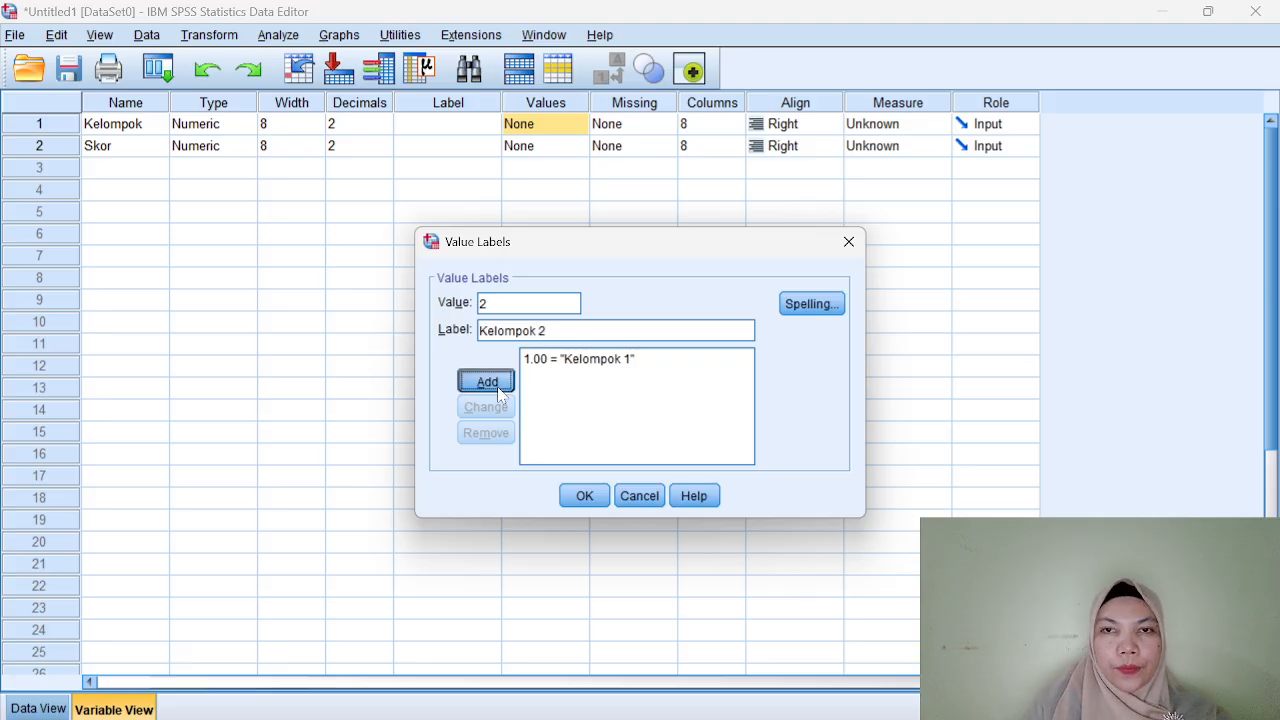
{"action": "left_click", "coordinate": [584, 497]}
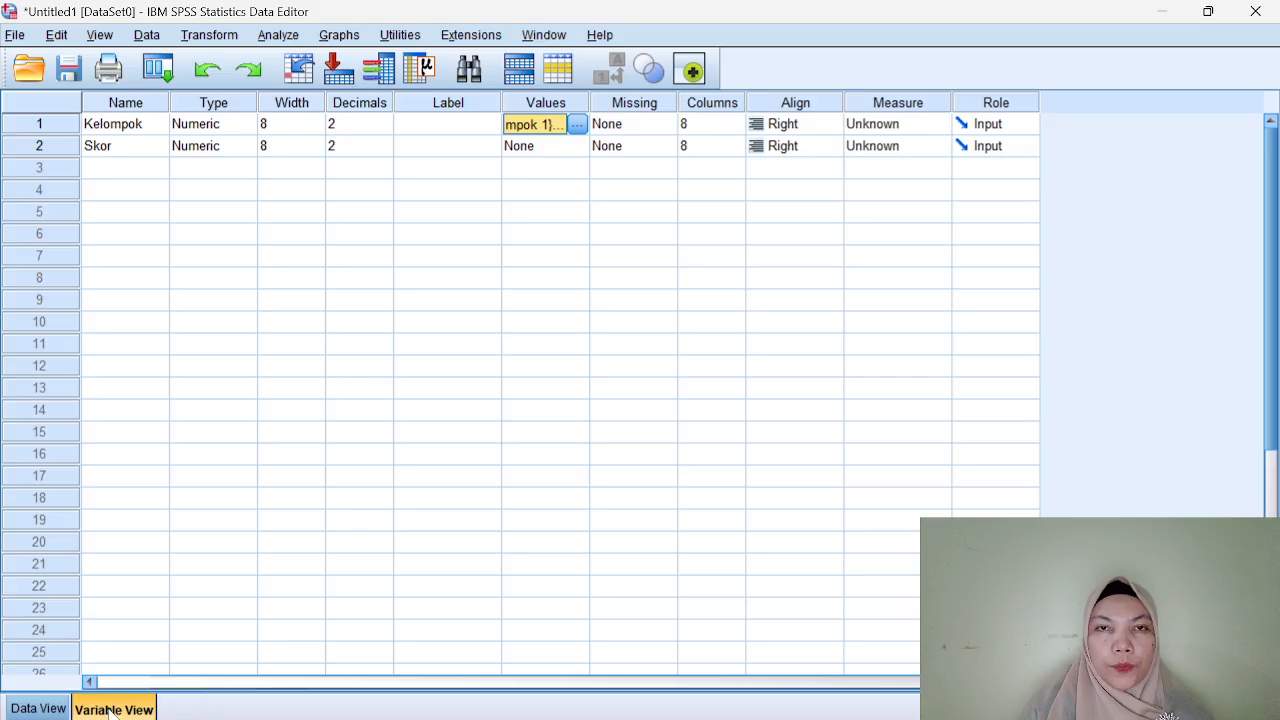
{"action": "left_click", "coordinate": [58, 708]}
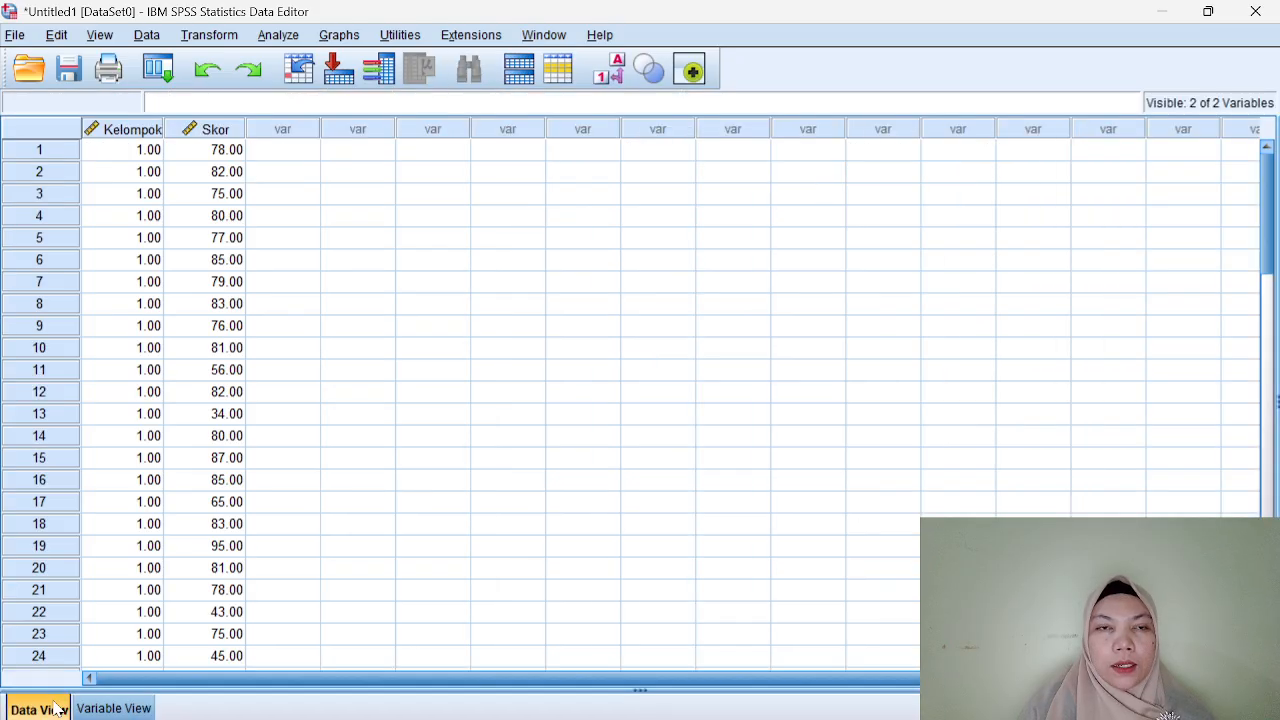
{"action": "left_click", "coordinate": [105, 710]}
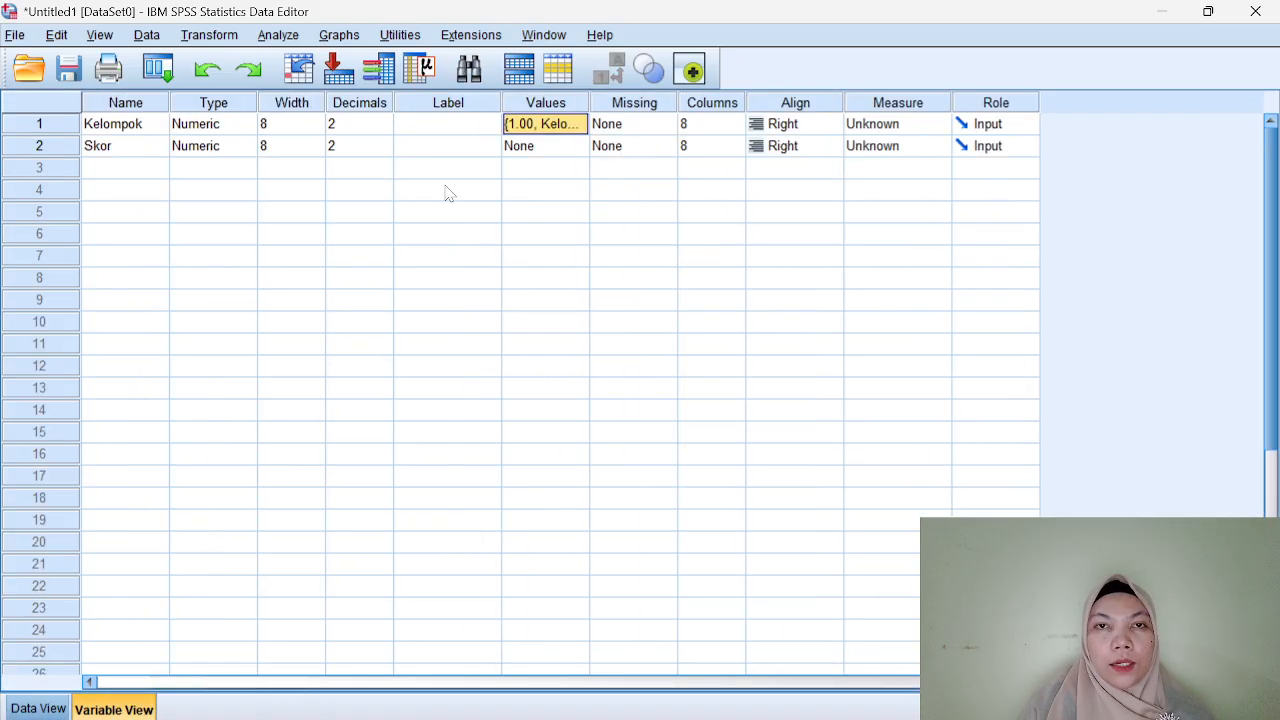
Set up an Explore analysis with Skor as the dependent variable and Kelompok as the factor.
{"action": "left_click", "coordinate": [280, 36]}
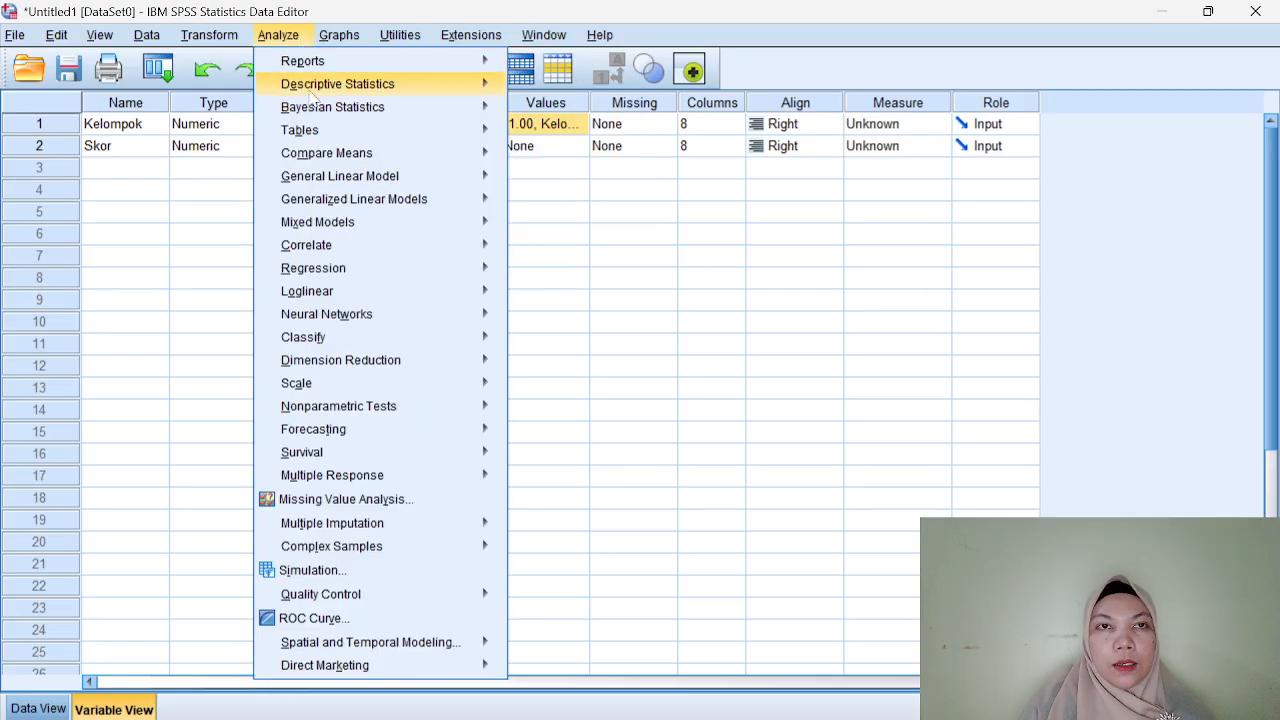
{"action": "mouse_move", "coordinate": [316, 88]}
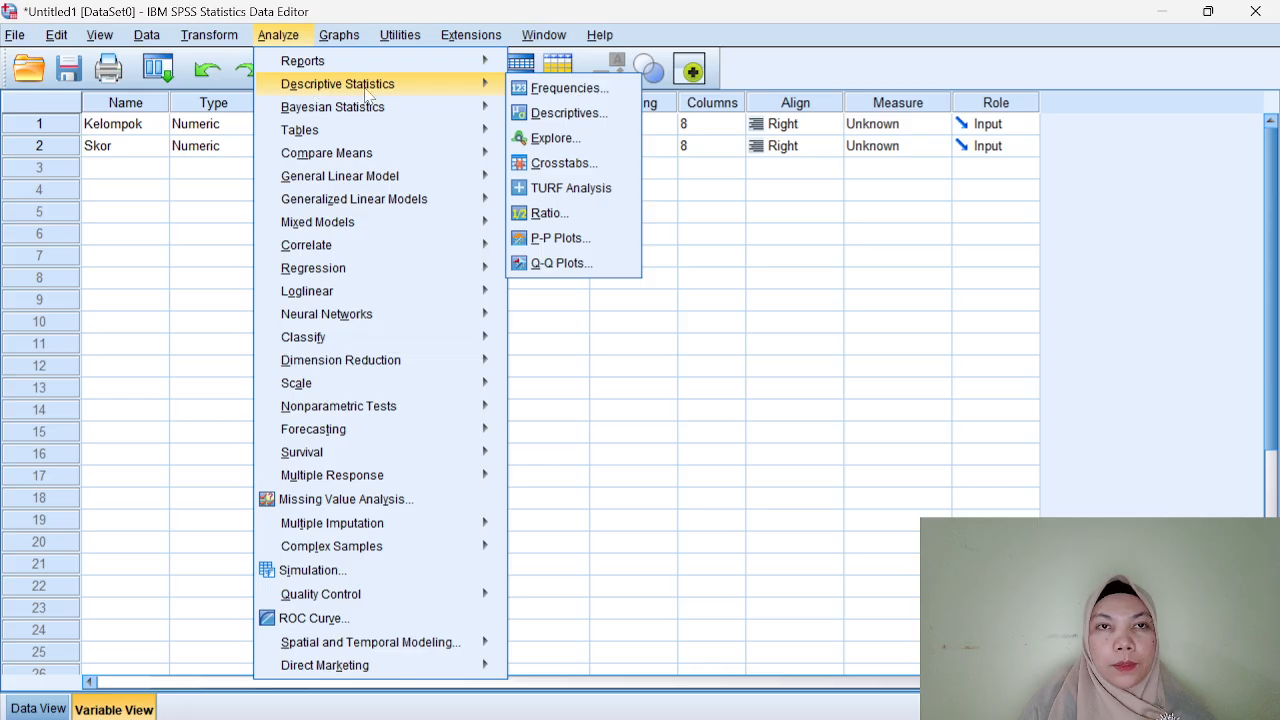
{"action": "left_click", "coordinate": [553, 139]}
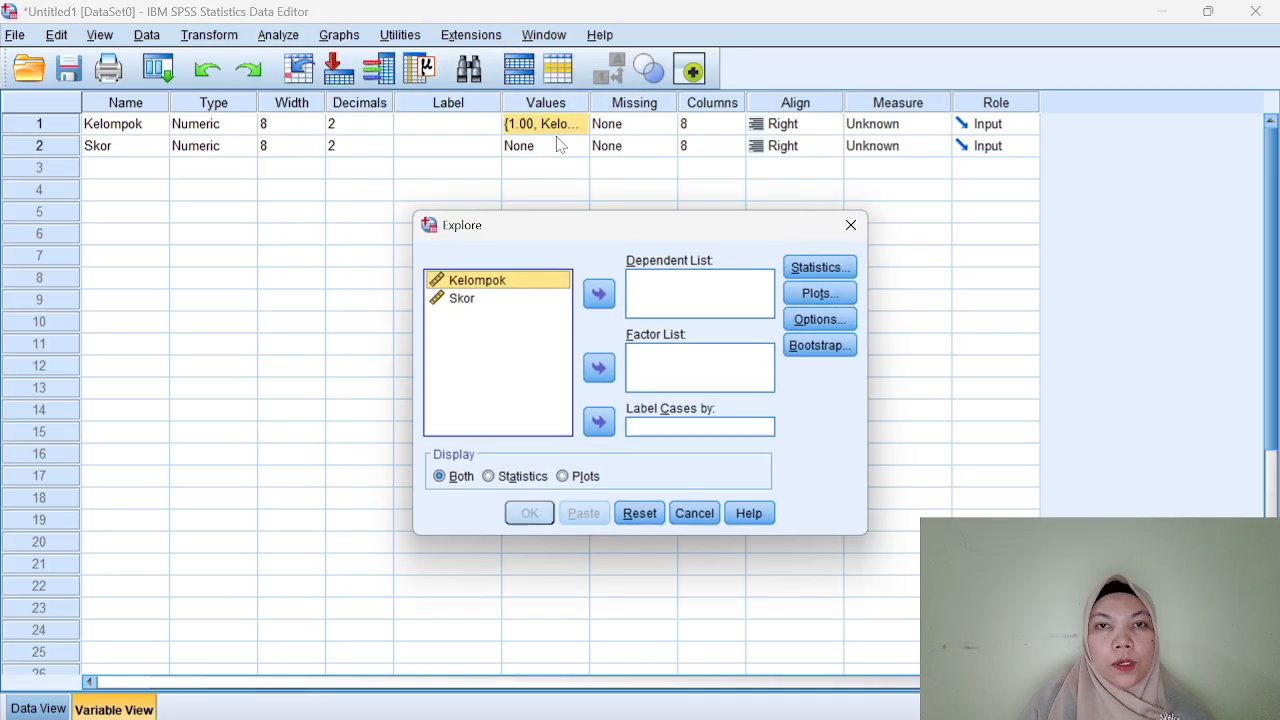
{"action": "left_click", "coordinate": [648, 314]}
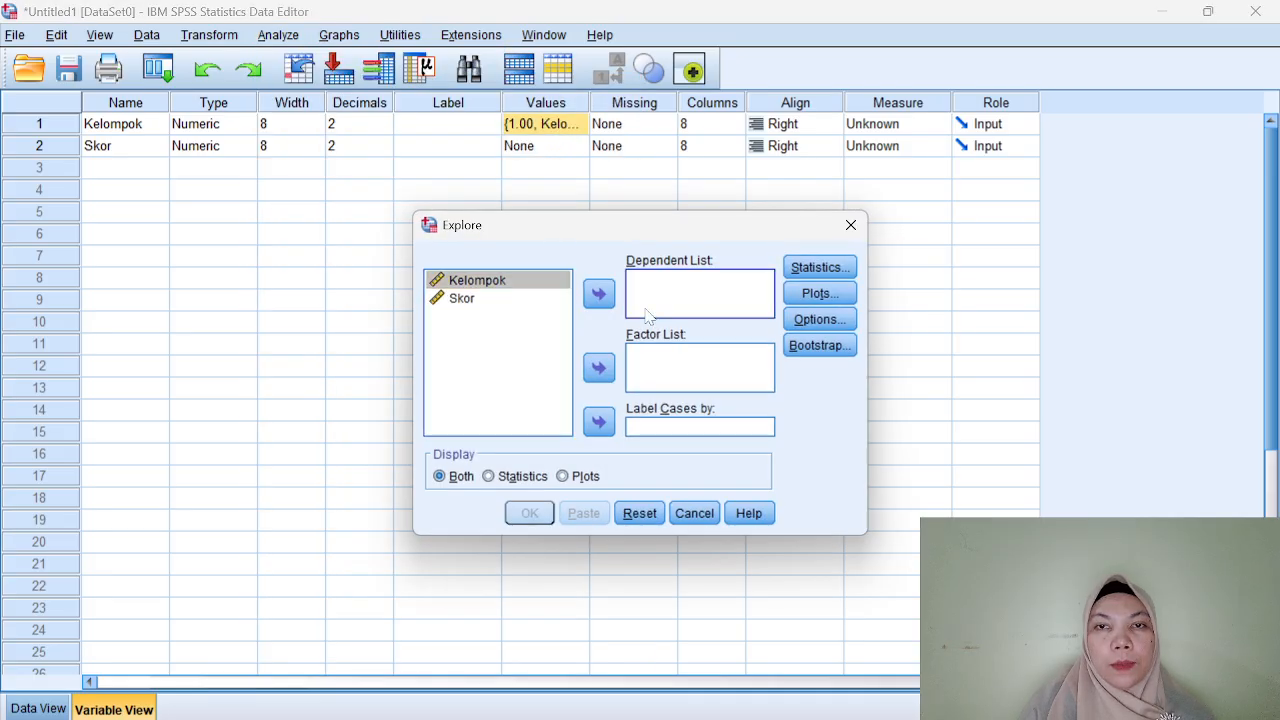
{"action": "left_click", "coordinate": [466, 299]}
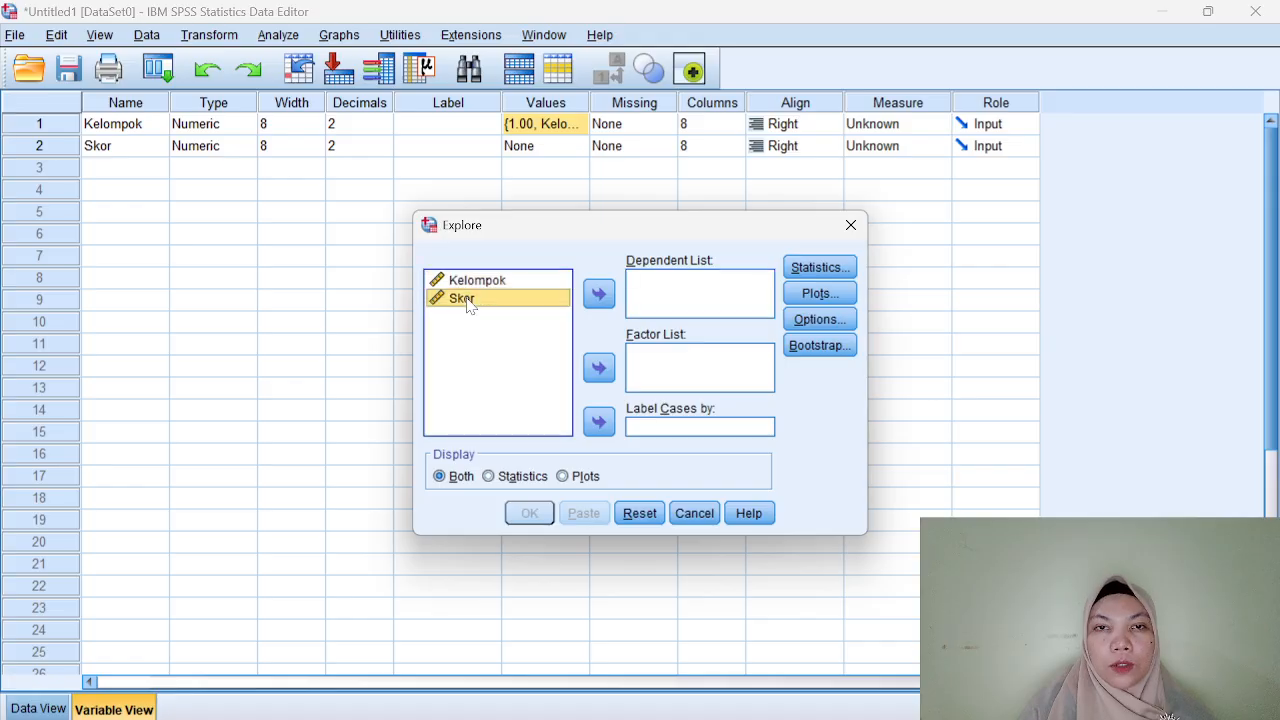
{"action": "left_click", "coordinate": [601, 298]}
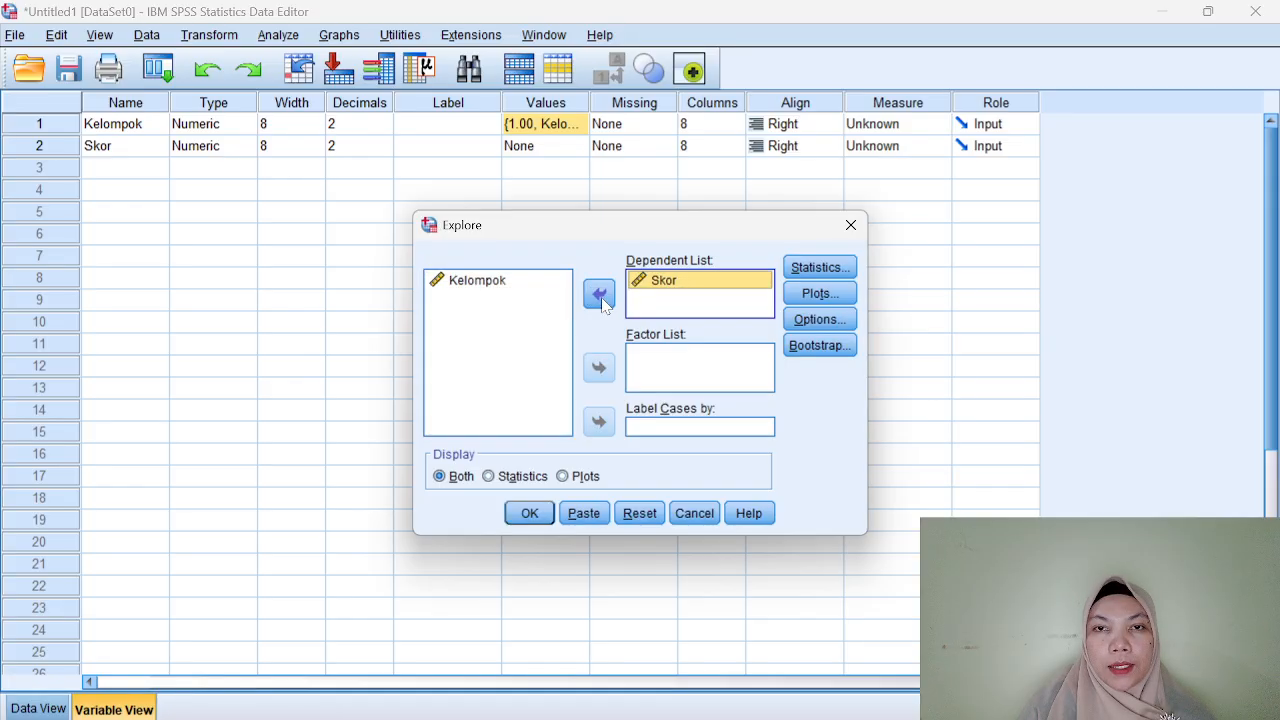
{"action": "left_click", "coordinate": [663, 374]}
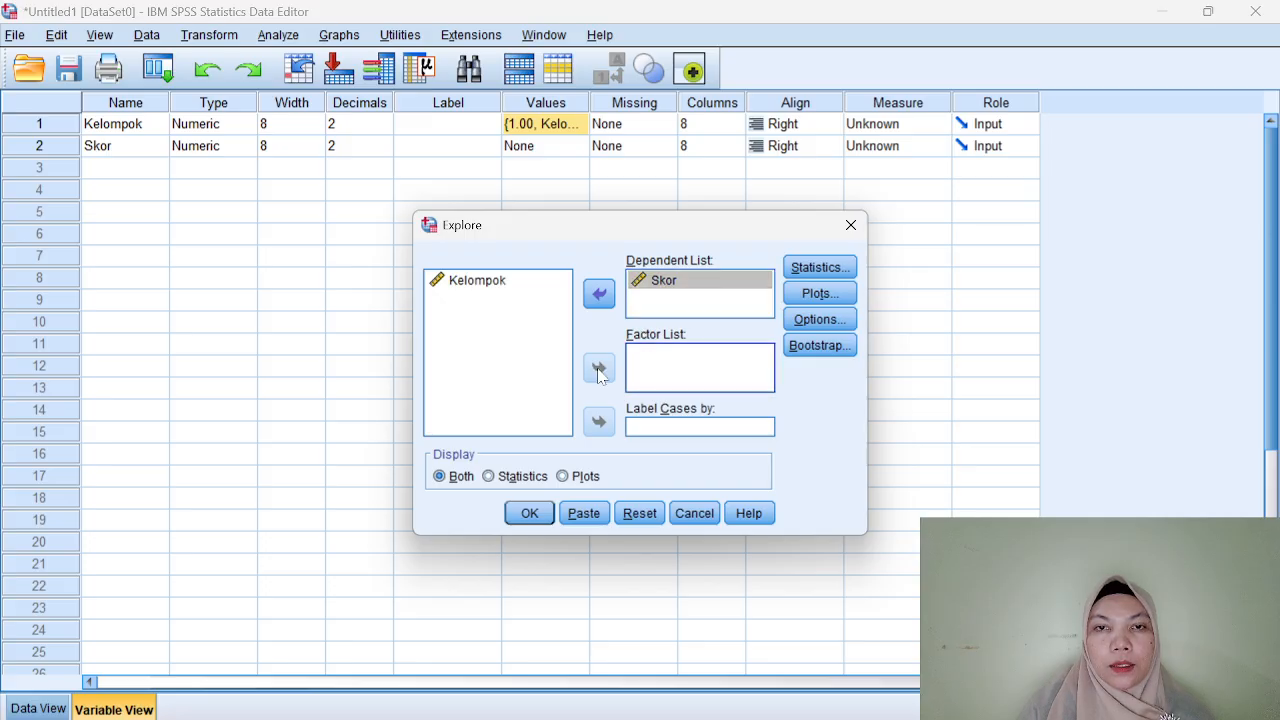
{"action": "left_click", "coordinate": [490, 285]}
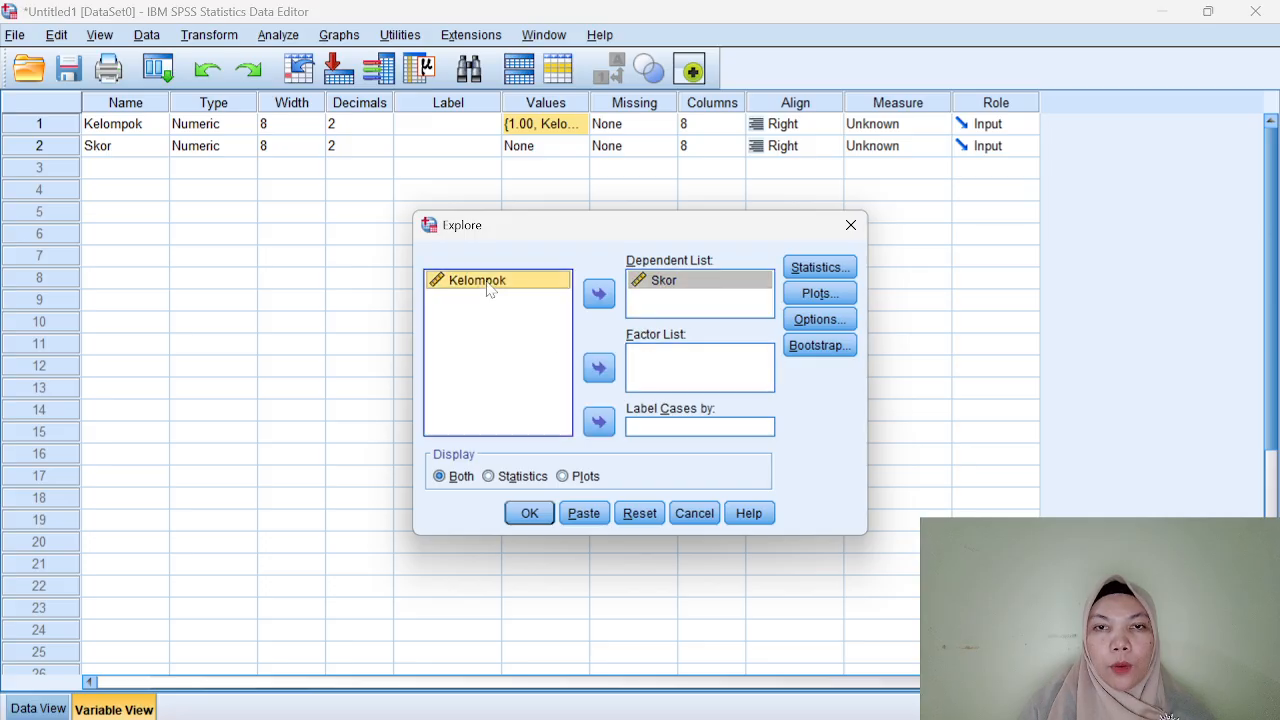
{"action": "left_click", "coordinate": [598, 370]}
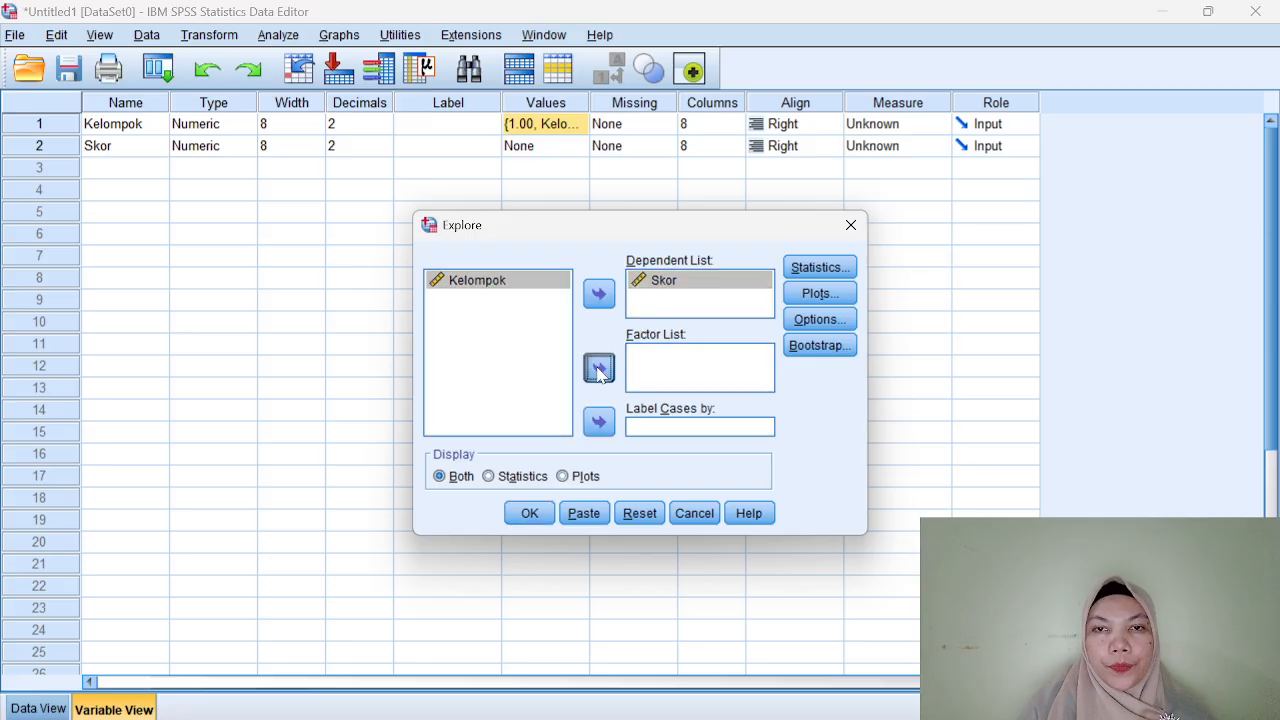
Configure the Explore plots to include the histogram and normality plots with tests, and exclude the stem-and-leaf plot.
{"action": "left_click", "coordinate": [838, 295]}
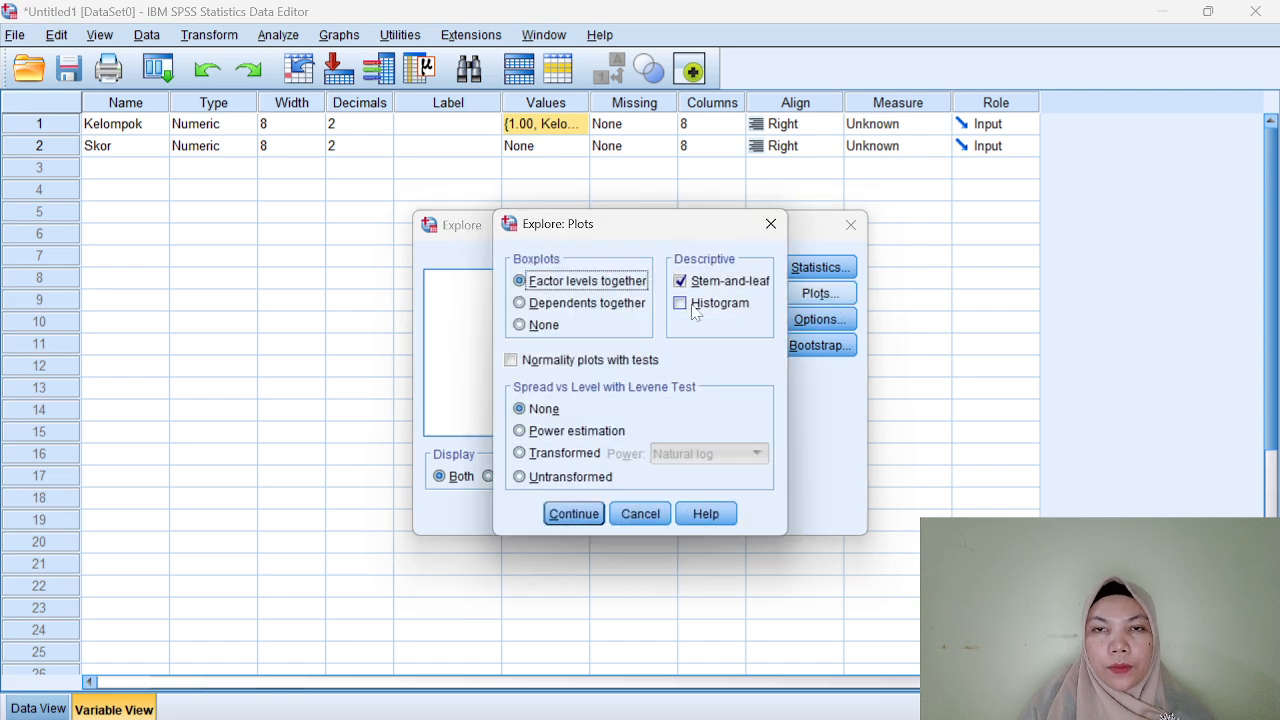
{"action": "left_click", "coordinate": [681, 304]}
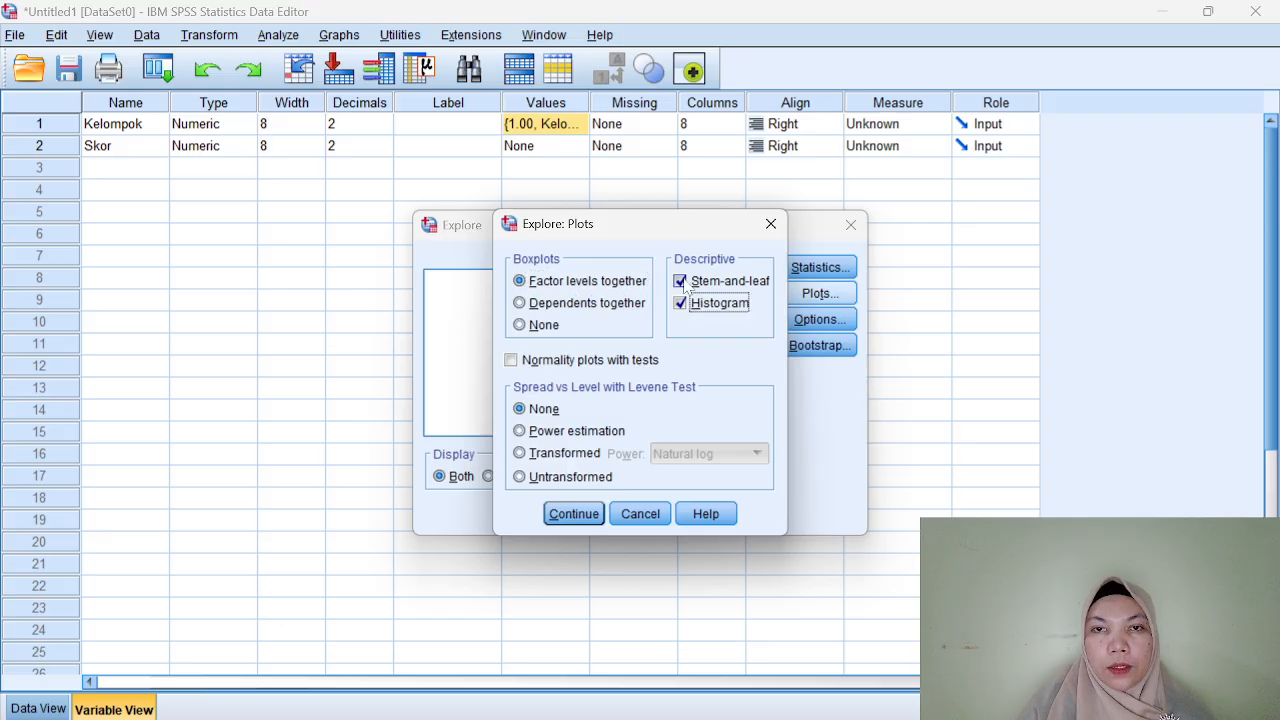
{"action": "left_click", "coordinate": [682, 283]}
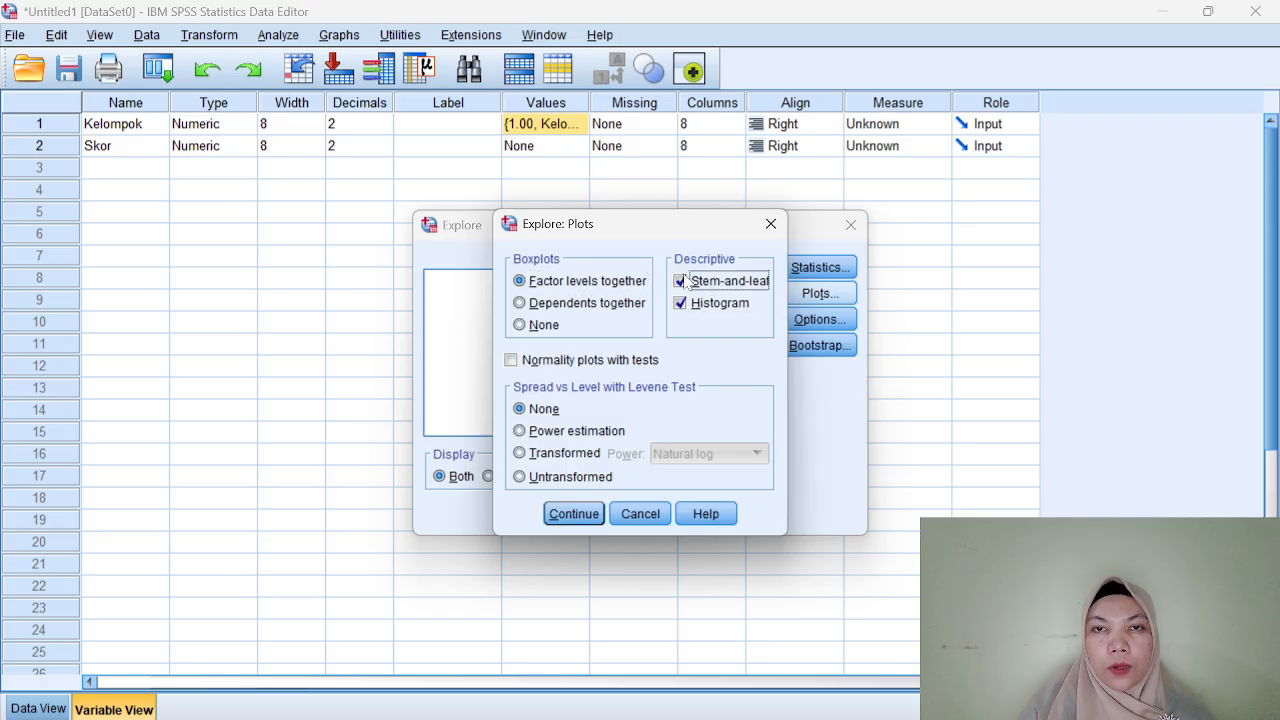
{"action": "left_click", "coordinate": [511, 362]}
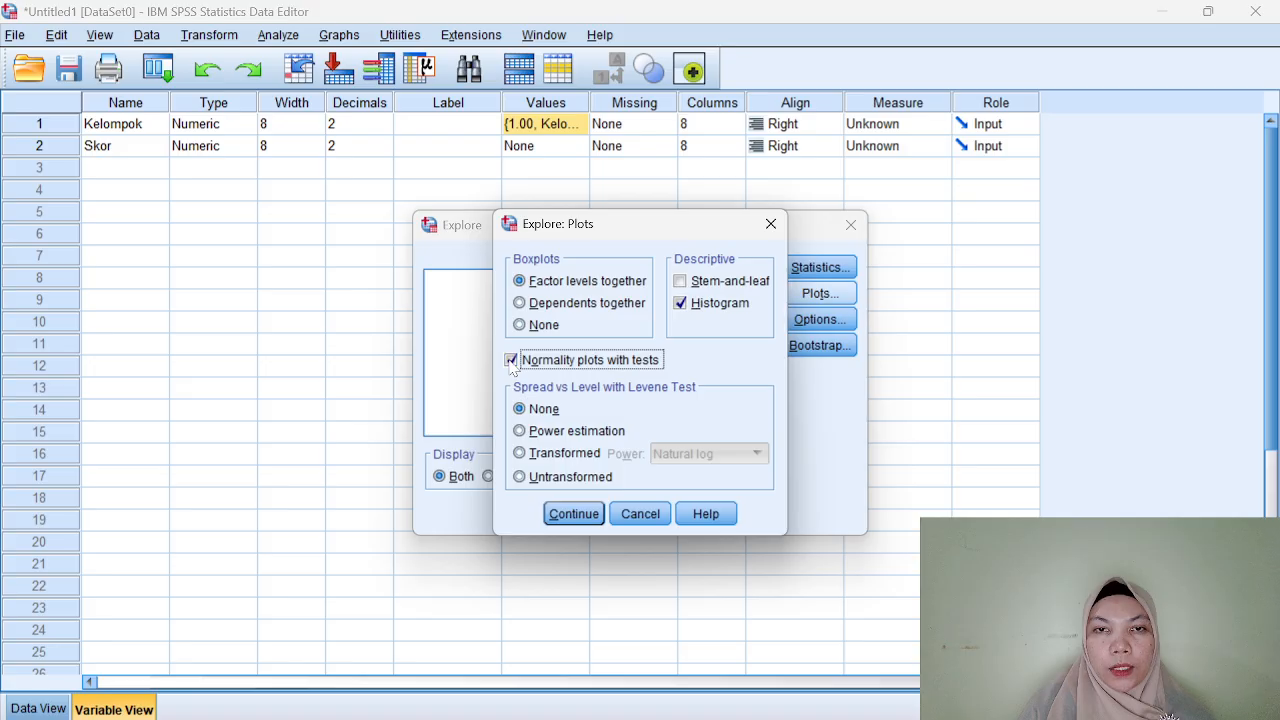
{"action": "left_click", "coordinate": [599, 516]}
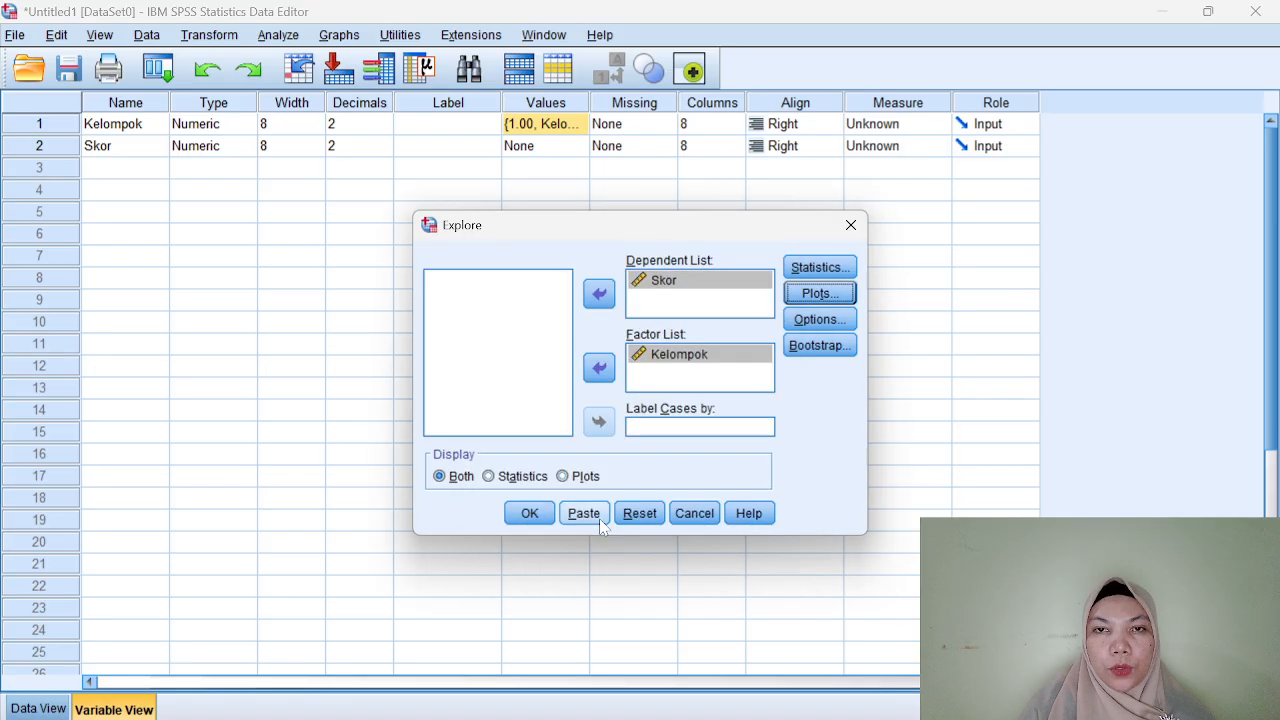
Limit the Explore display to plots only, run the analysis, and view the Tests of Normality table.
{"action": "left_click", "coordinate": [562, 477]}
{"action": "left_click", "coordinate": [530, 514]}
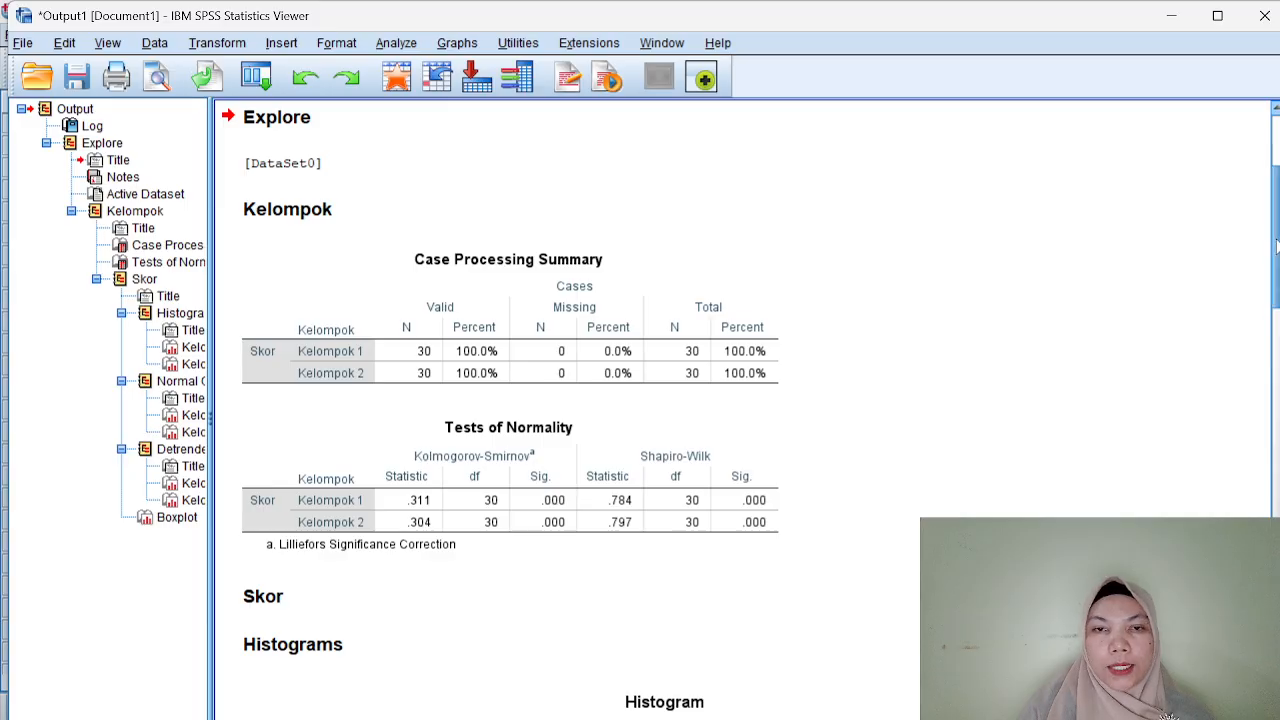
{"action": "mouse_move", "coordinate": [1276, 245]}
{"action": "left_mouse_down"}
{"action": "mouse_move", "coordinate": [1276, 370]}
{"action": "mouse_move", "coordinate": [1276, 262]}
{"action": "left_mouse_up"}
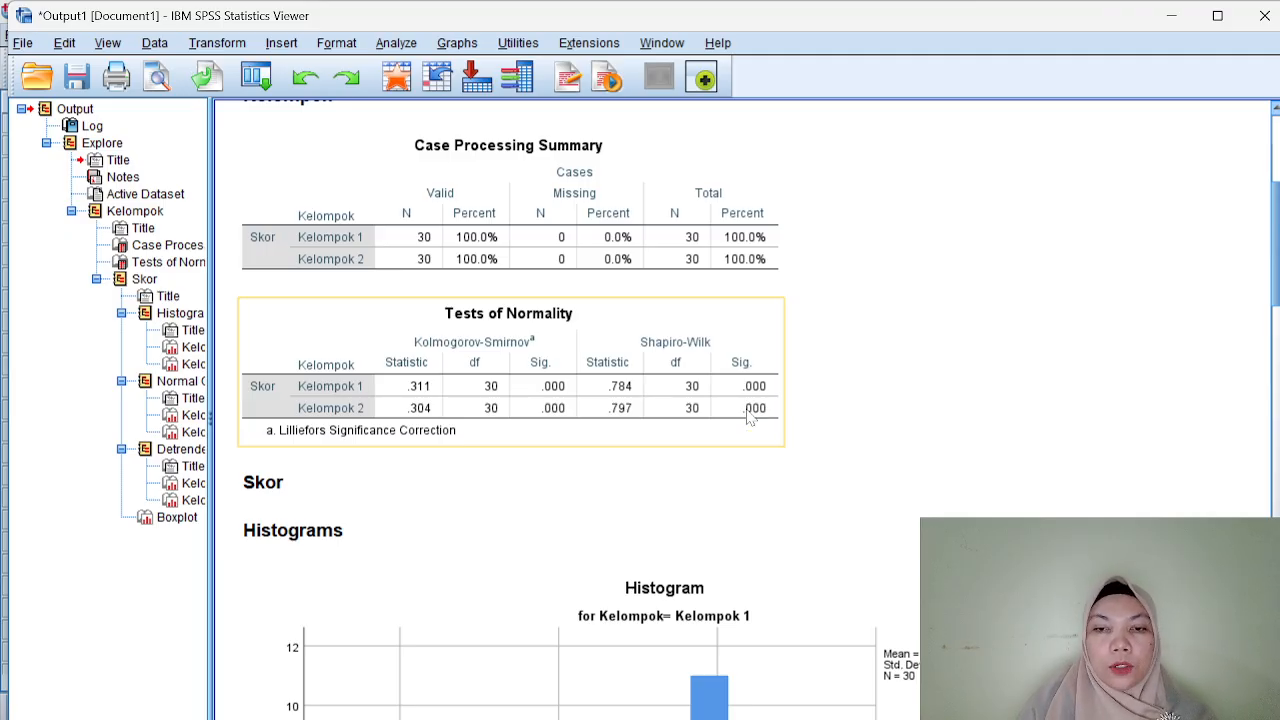
Switch to the PowerPoint presentation and compare its normality test criteria slide with the SPSS normality results.
{"action": "key", "text": "alt+Tab"}
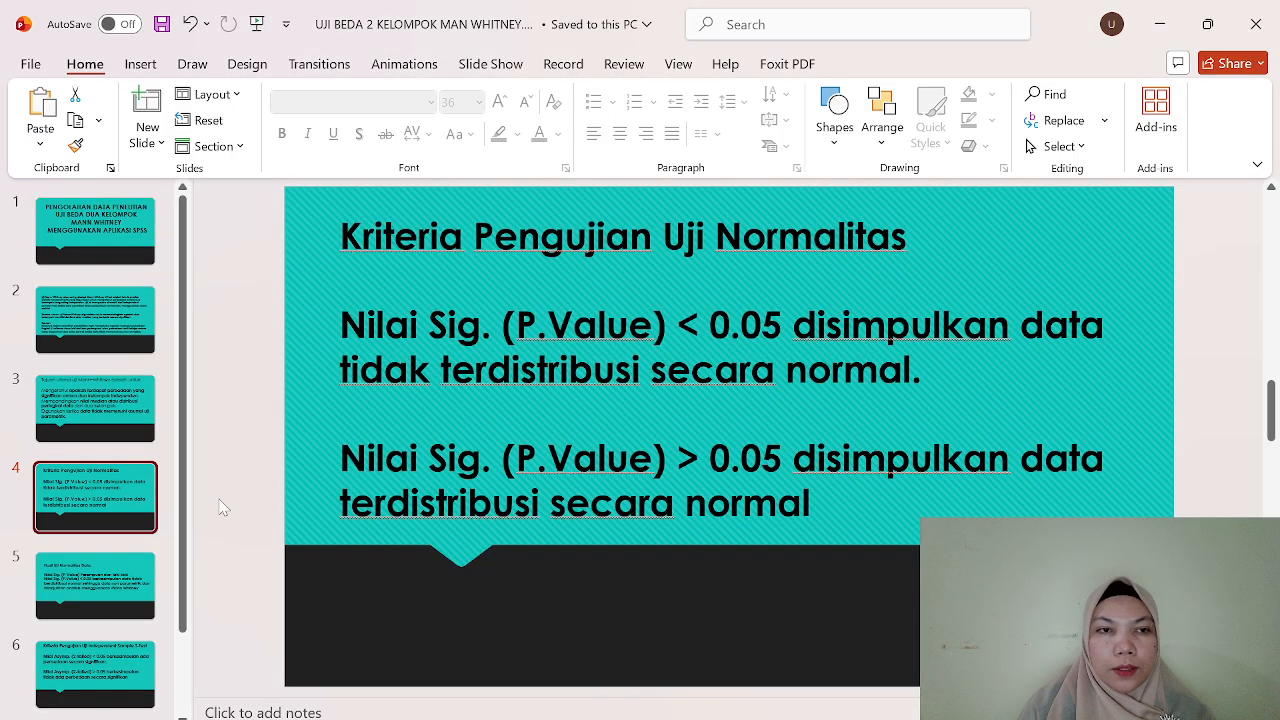
{"action": "left_click", "coordinate": [120, 603]}
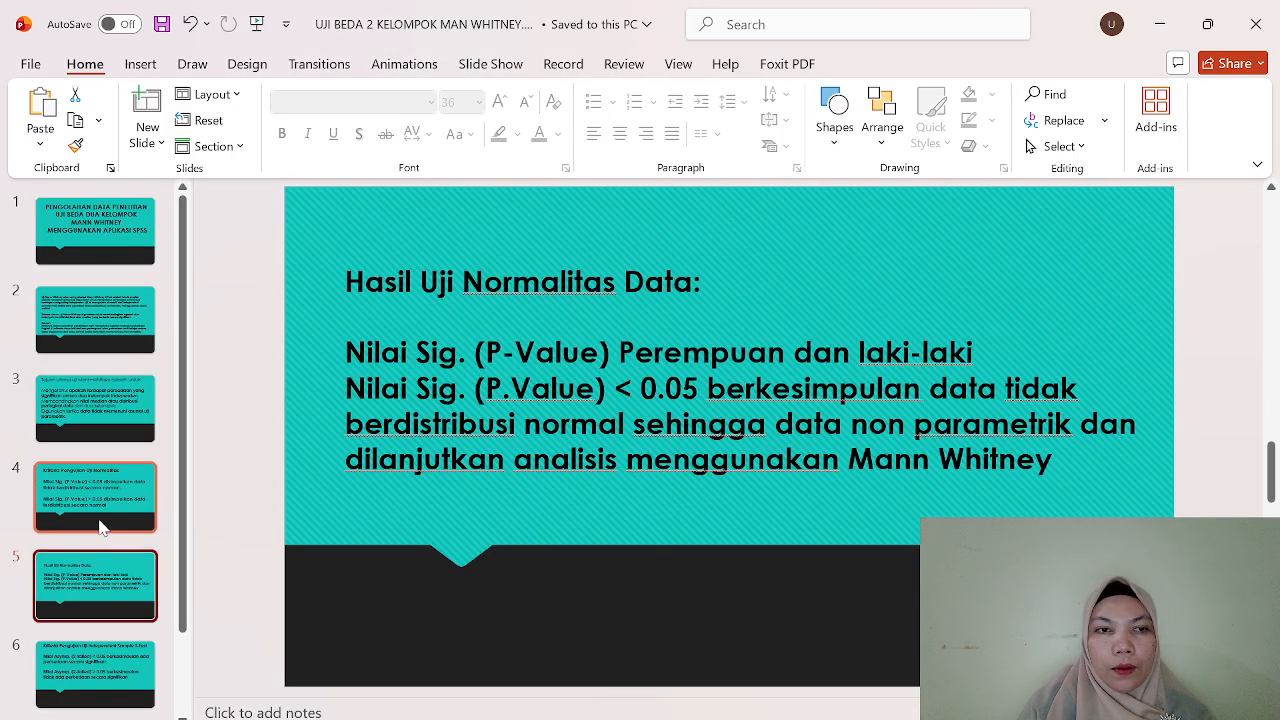
{"action": "left_click", "coordinate": [100, 526]}
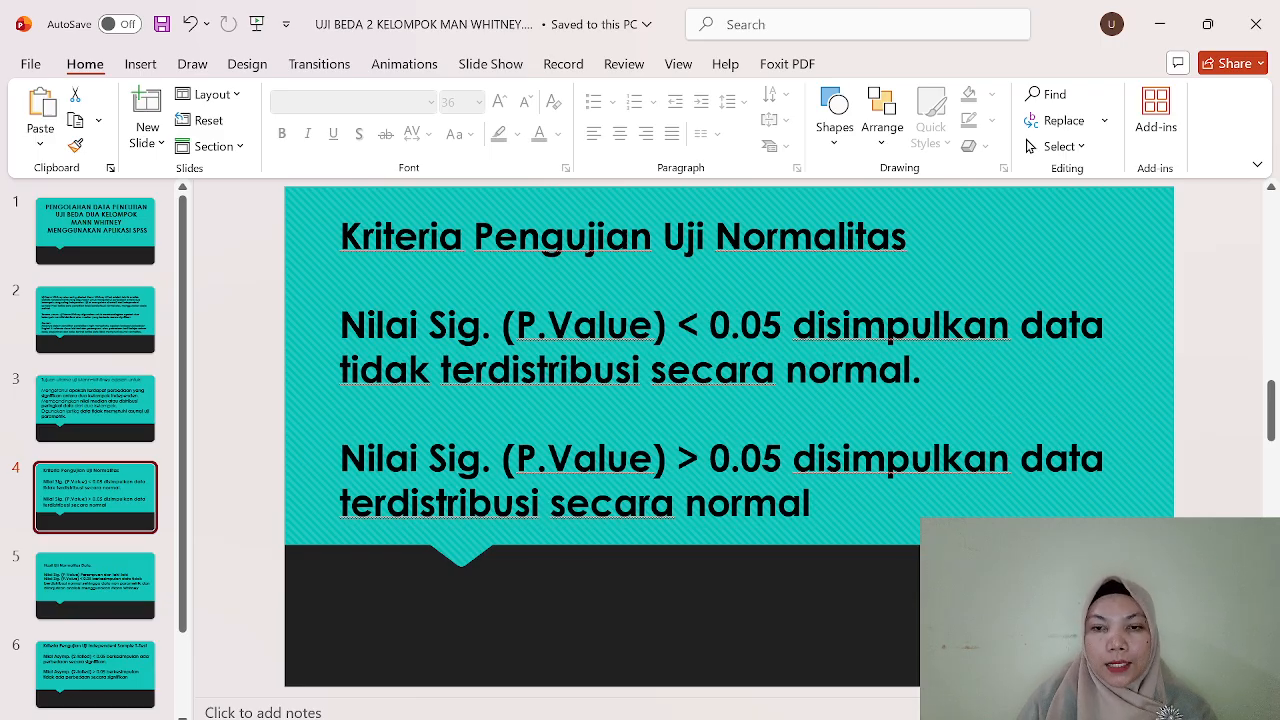
{"action": "left_click", "coordinate": [828, 688]}
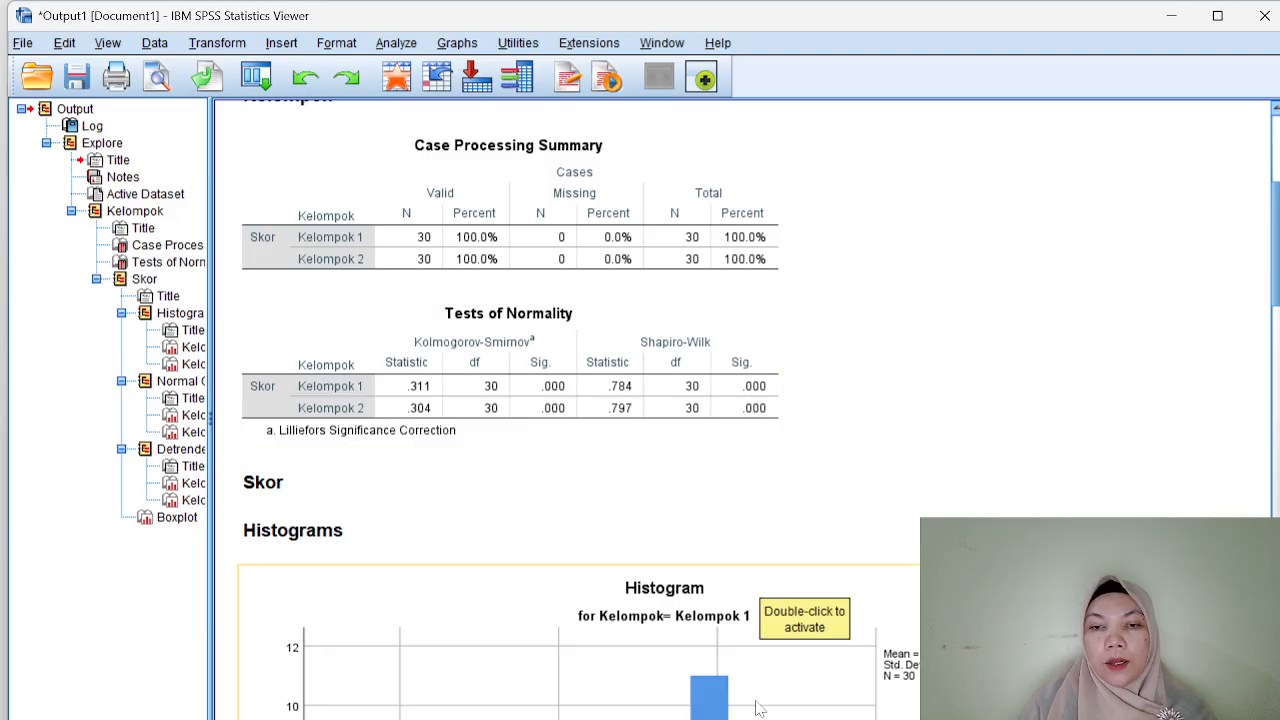
{"action": "left_click", "coordinate": [698, 715]}
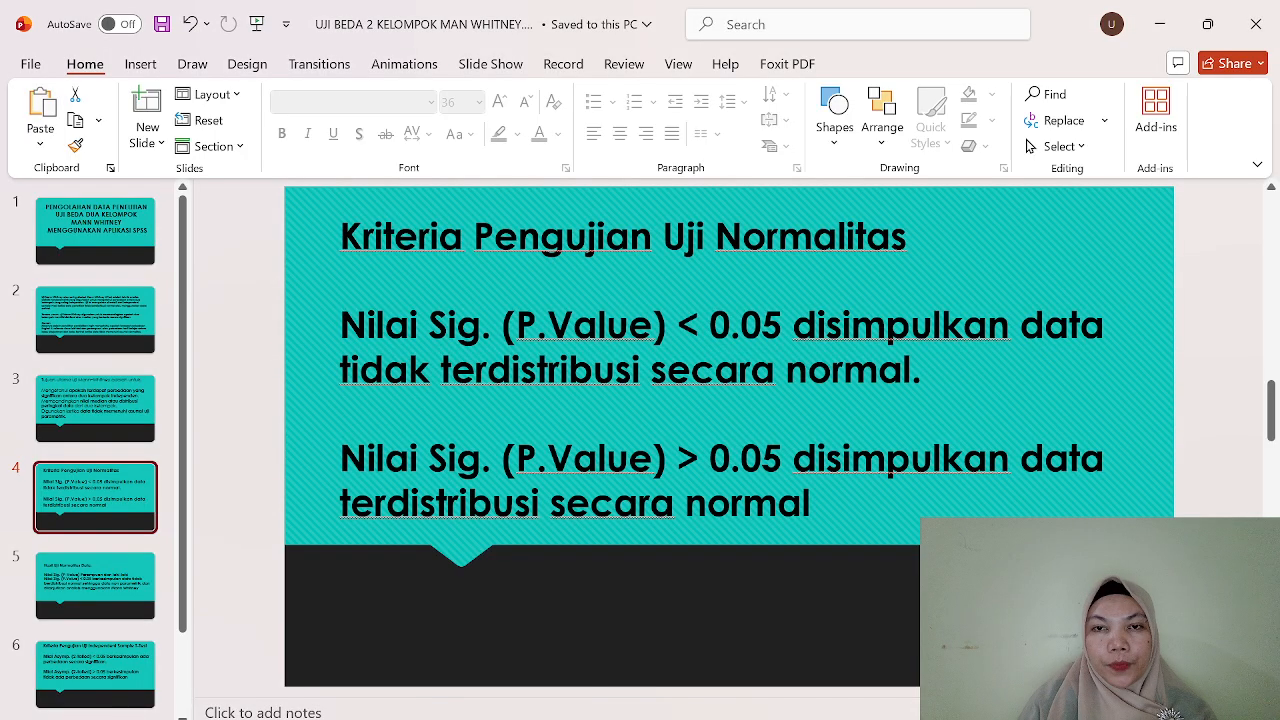
On the "Hasil Uji Normalitas Data" slide, replace "Perempuan" with "Kelompok 1" and "laki-laki" with "Kelompok 2", and return to the SPSS output.
{"action": "left_click", "coordinate": [131, 580]}
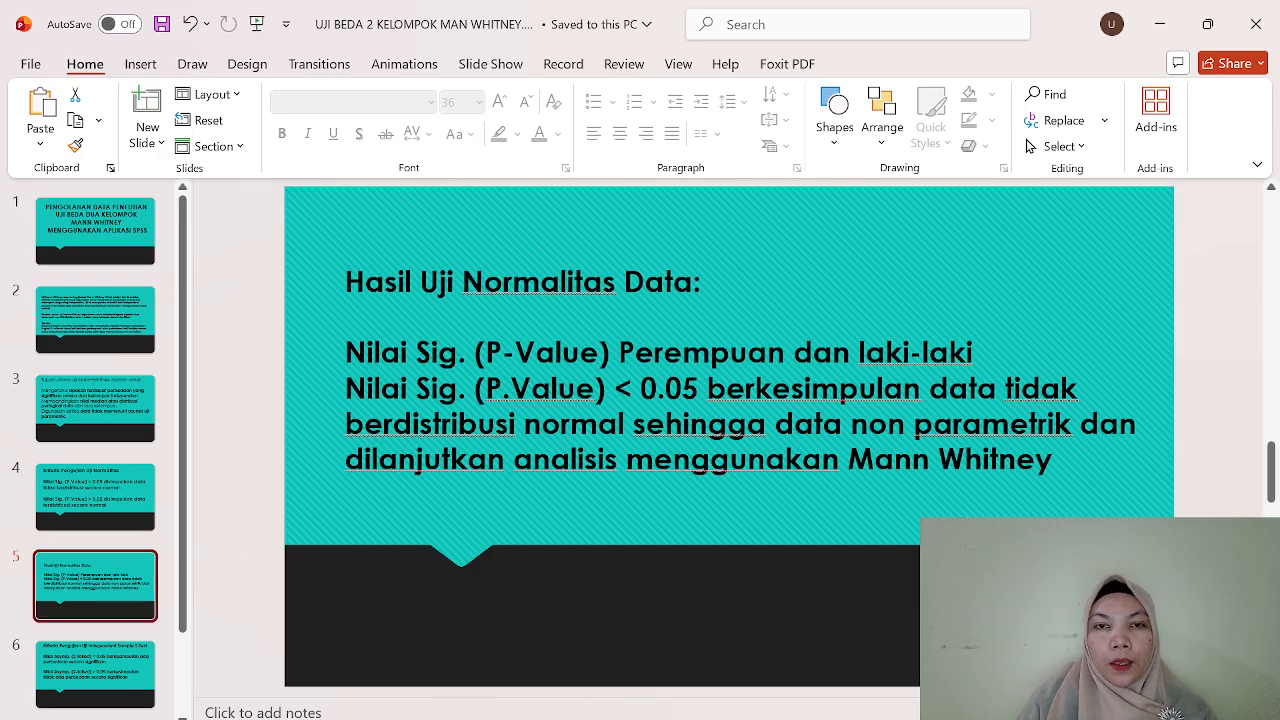
{"action": "double_click", "coordinate": [677, 352]}
{"action": "type", "text": "K"}
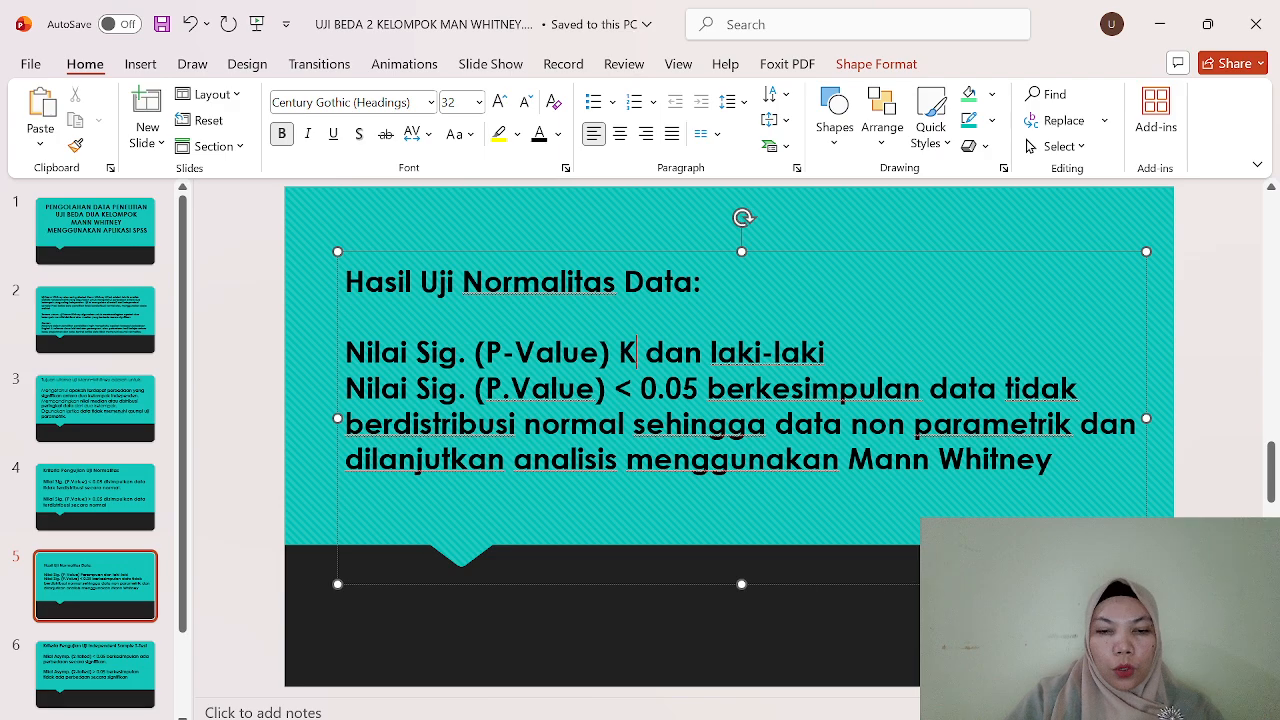
{"action": "type", "text": "elompok"}
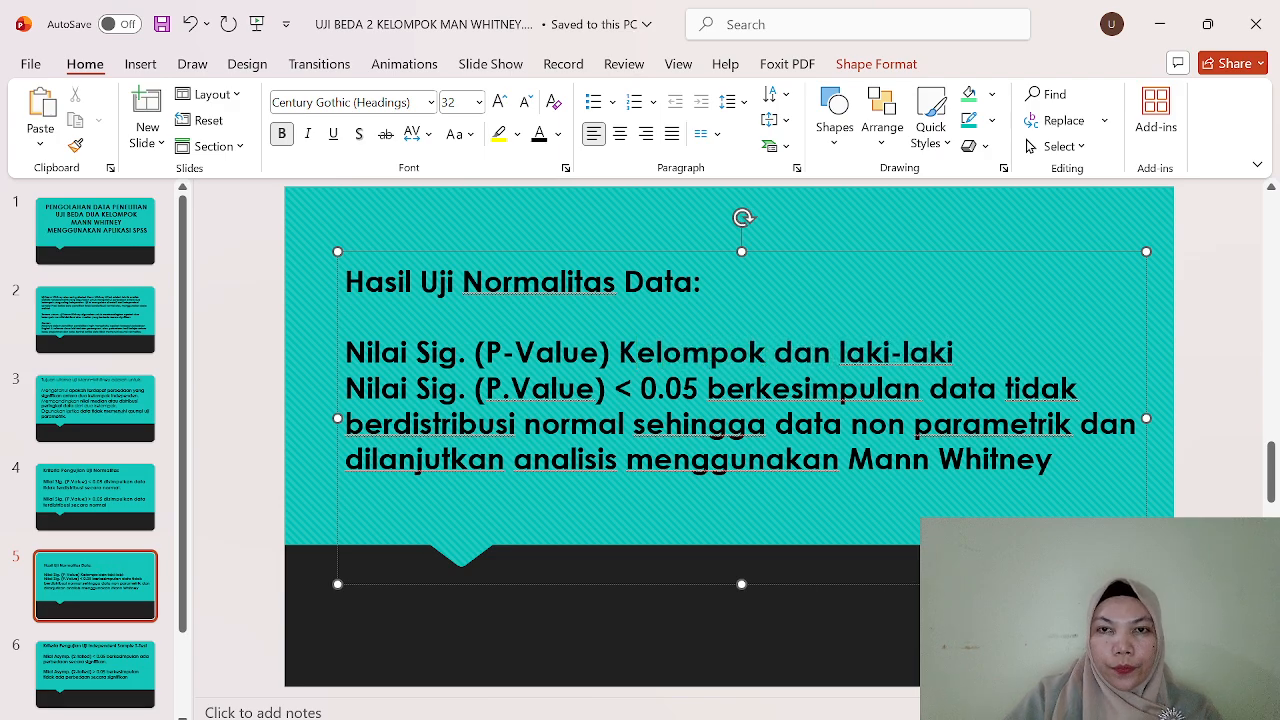
{"action": "type", "text": " 1"}
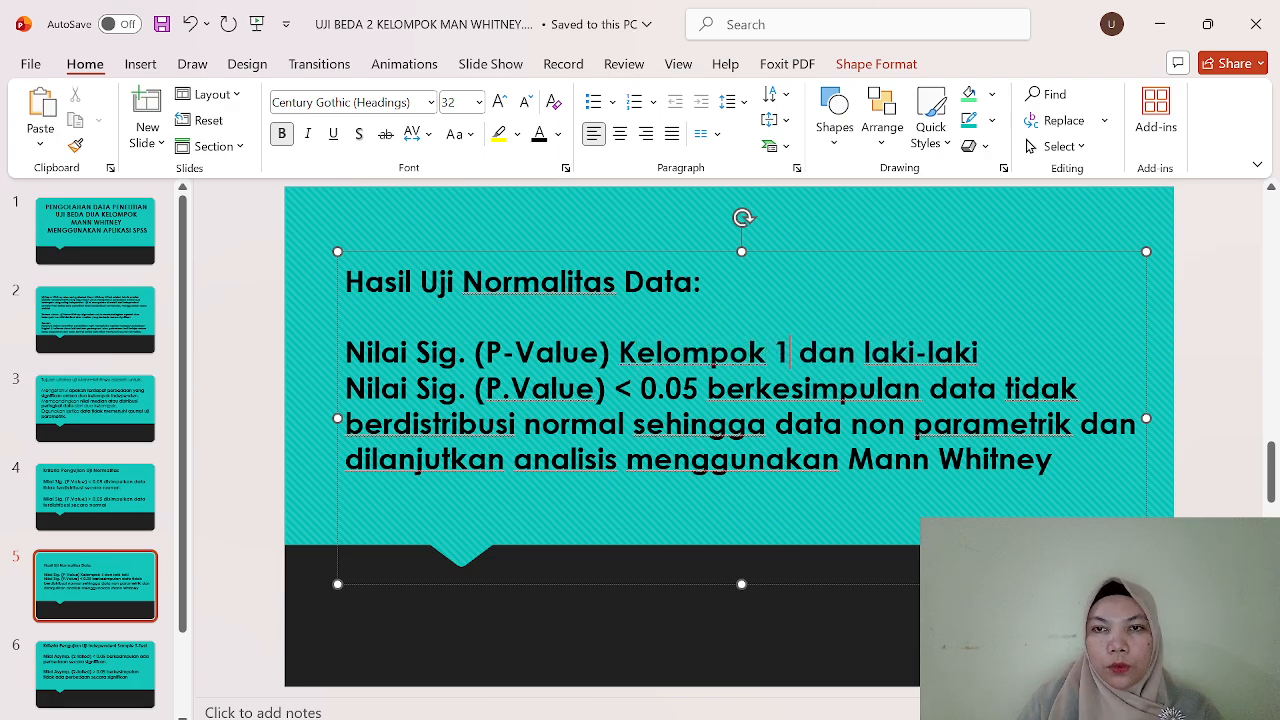
{"action": "left_click_drag", "start_coordinate": [864, 352], "coordinate": [978, 352]}
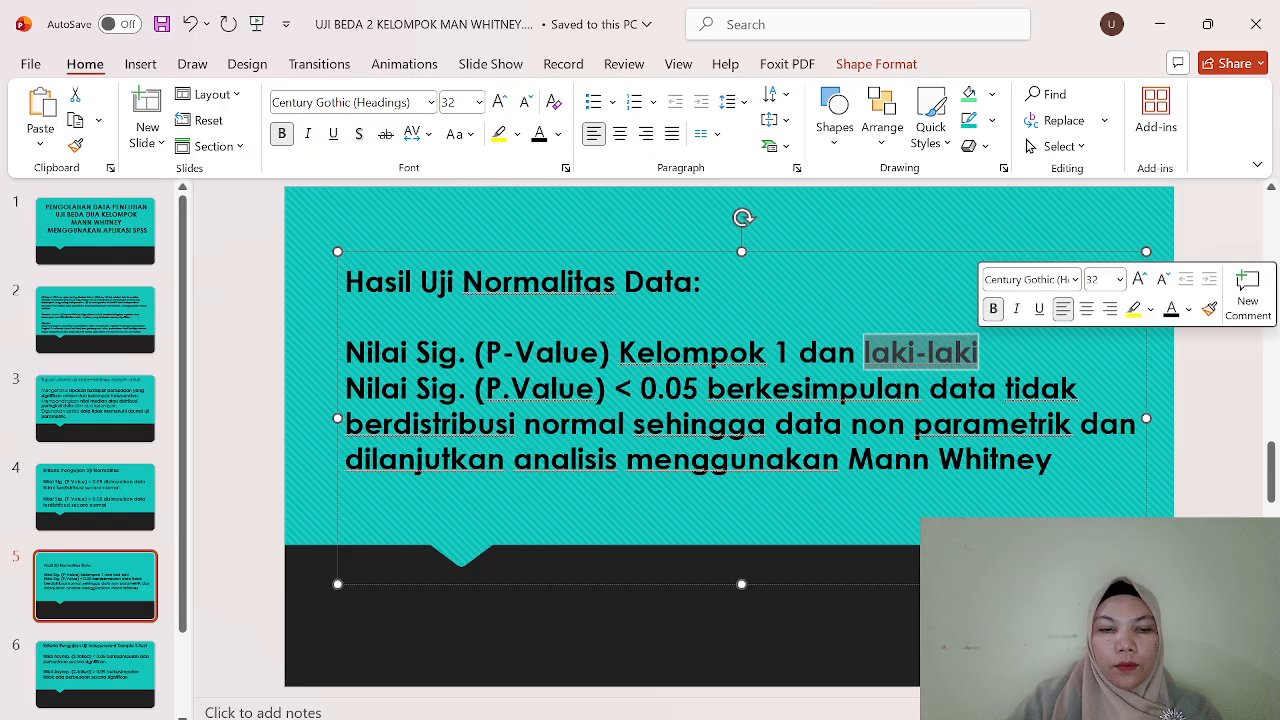
{"action": "type", "text": "Kelomp"}
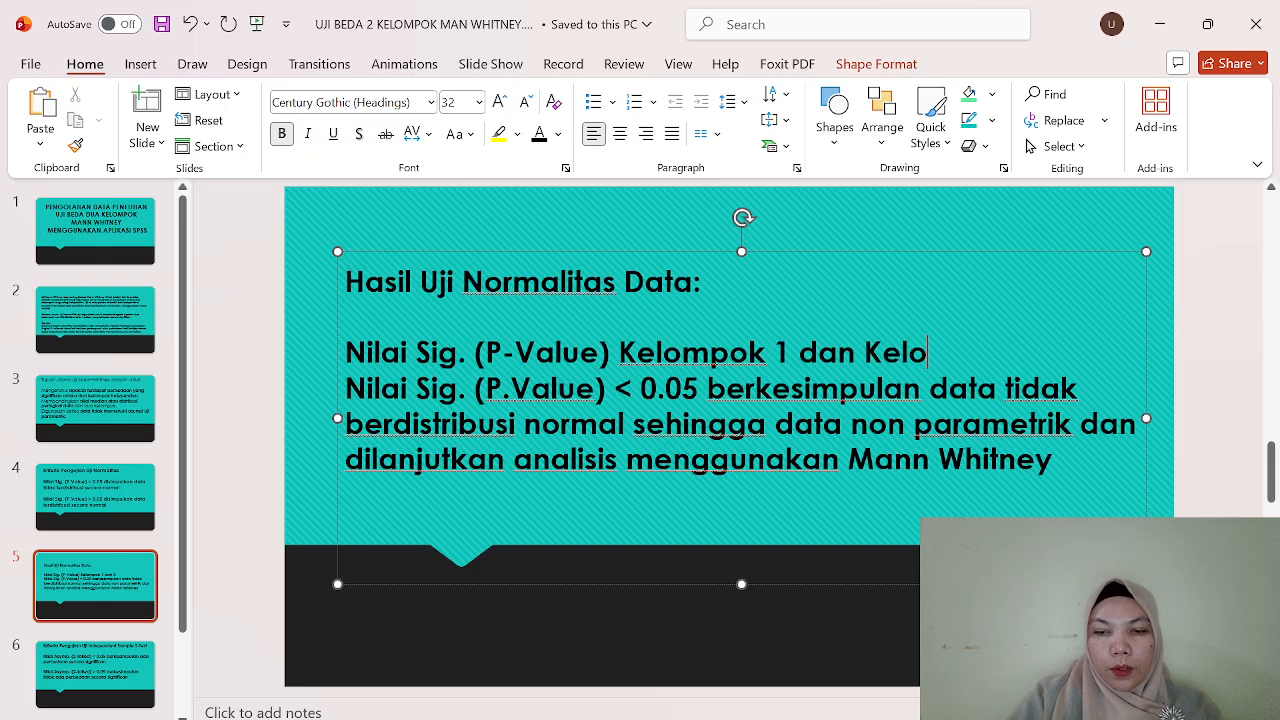
{"action": "type", "text": "ok 2"}
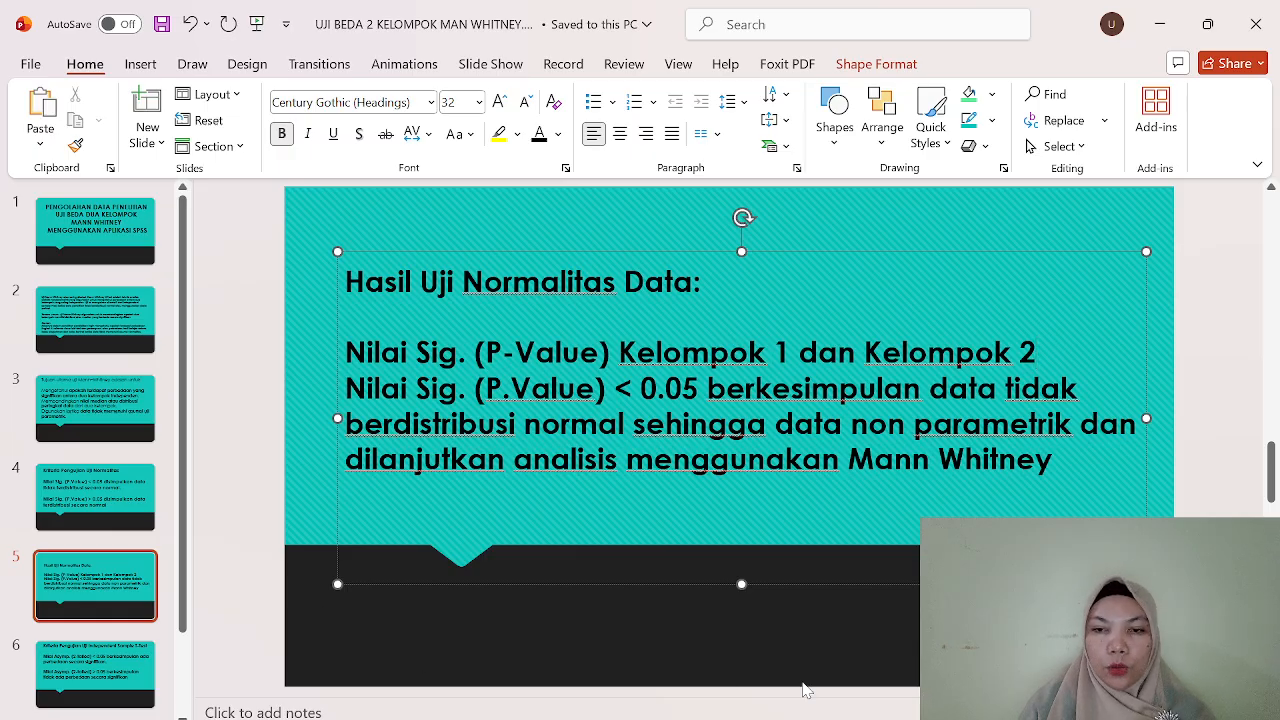
{"action": "left_click", "coordinate": [865, 708]}
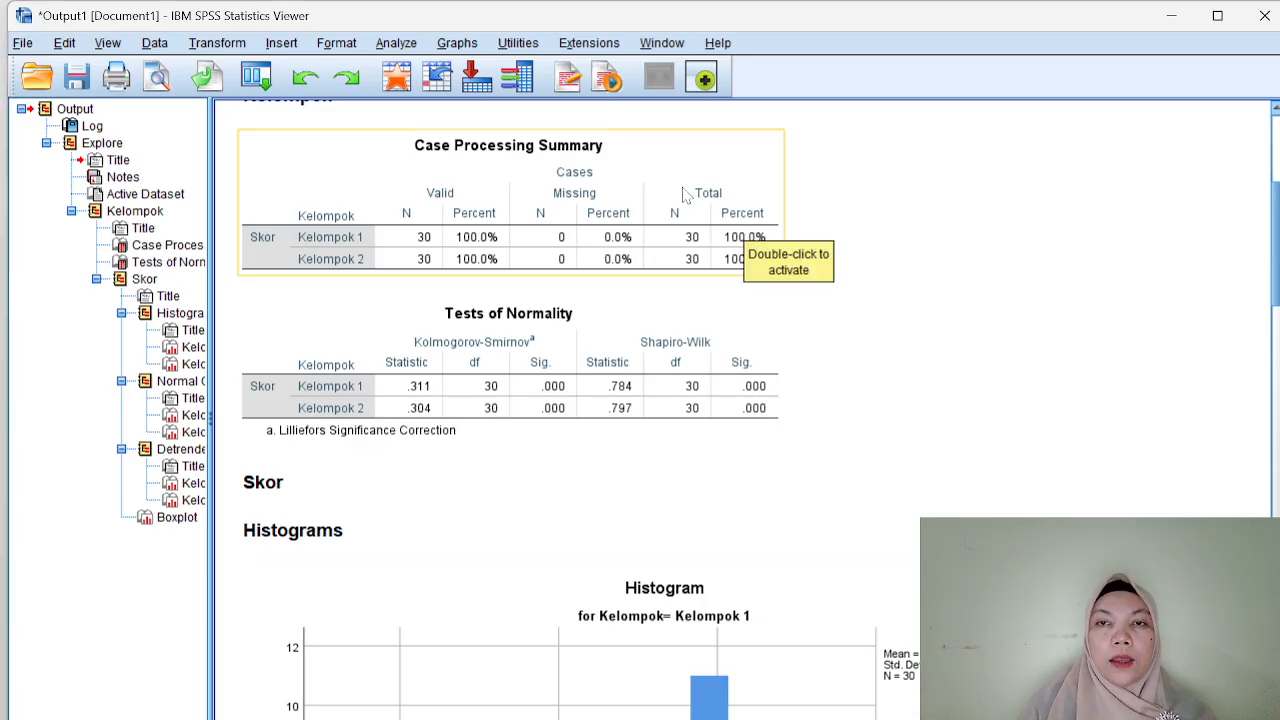
{"action": "left_click", "coordinate": [396, 44]}
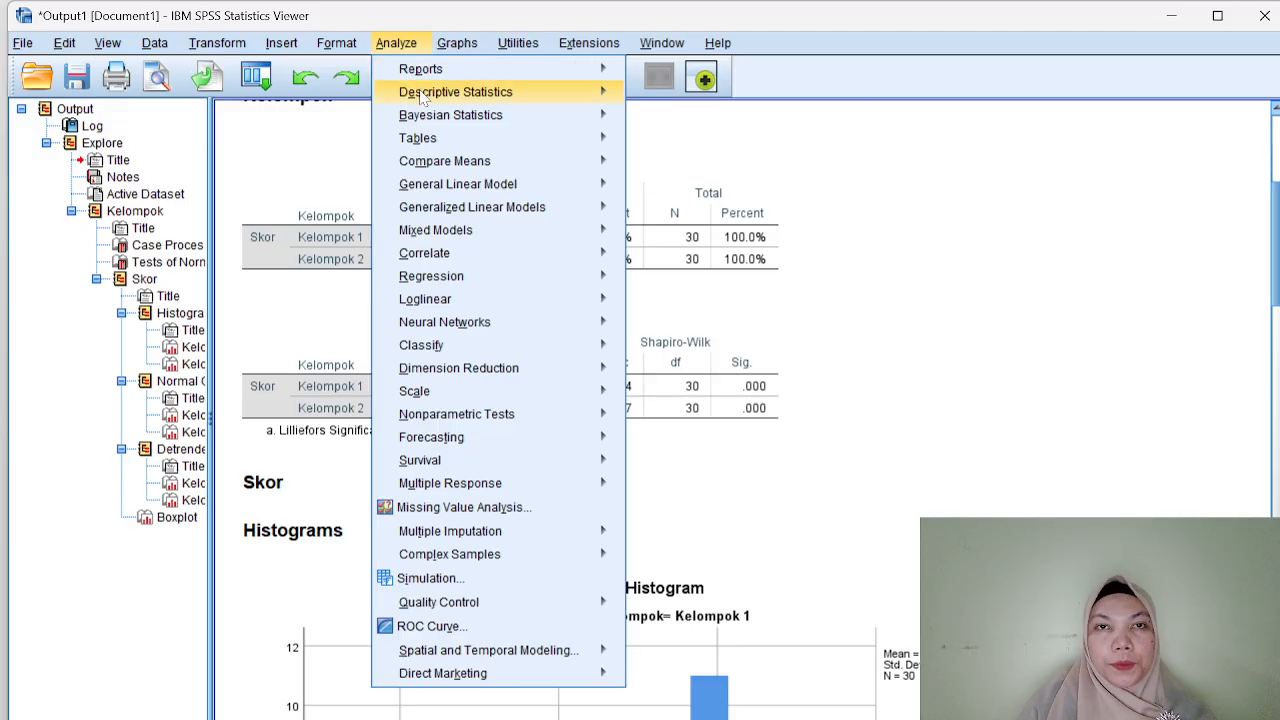
{"action": "mouse_move", "coordinate": [423, 96]}
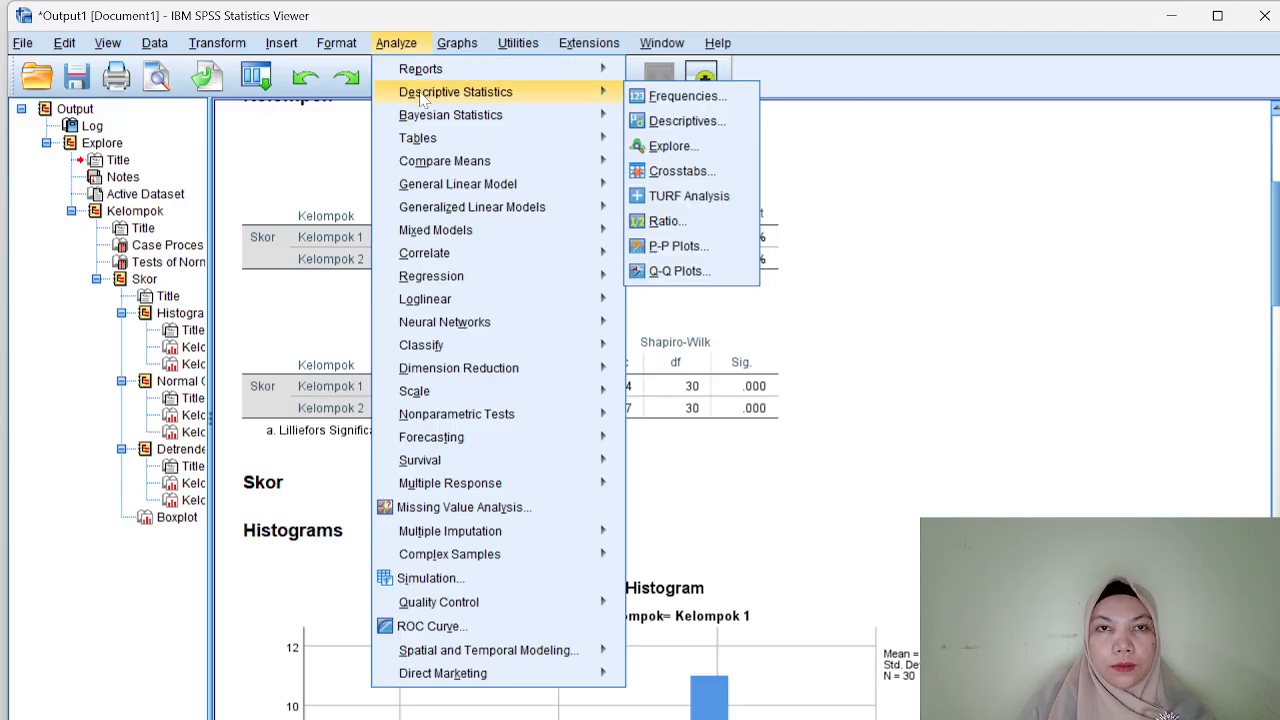
{"action": "mouse_move", "coordinate": [438, 172]}
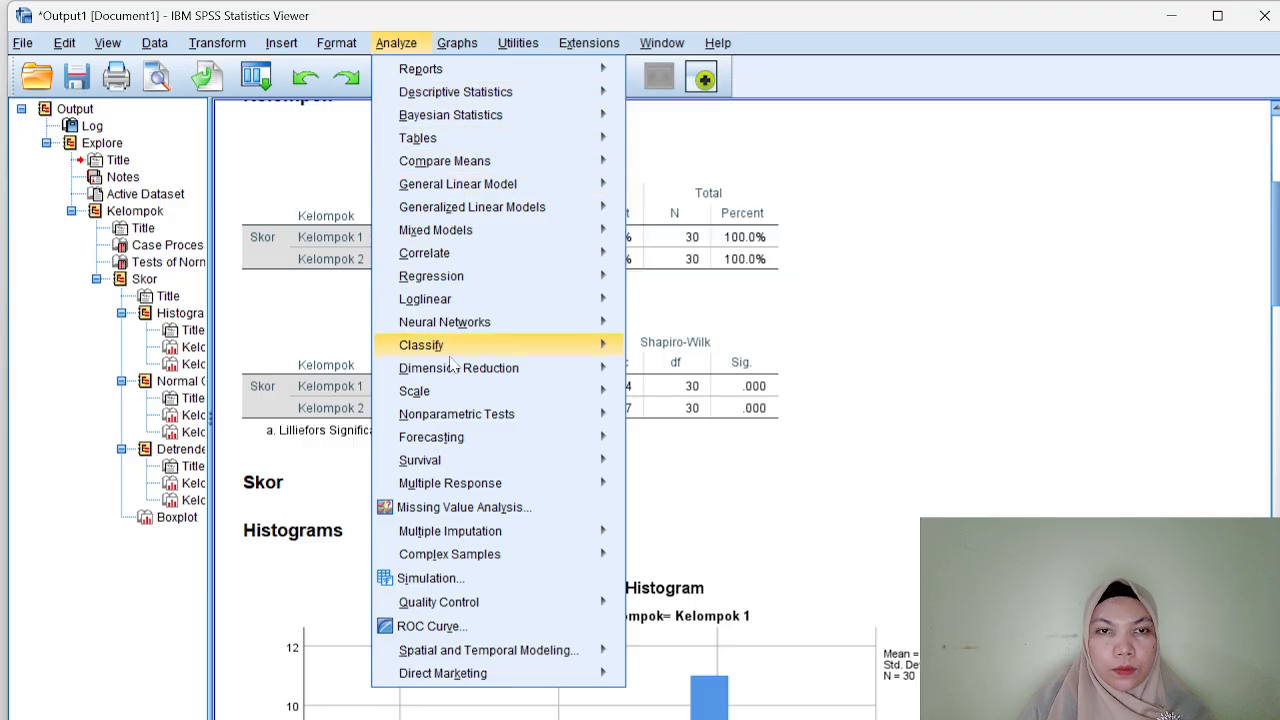
{"action": "mouse_move", "coordinate": [455, 372]}
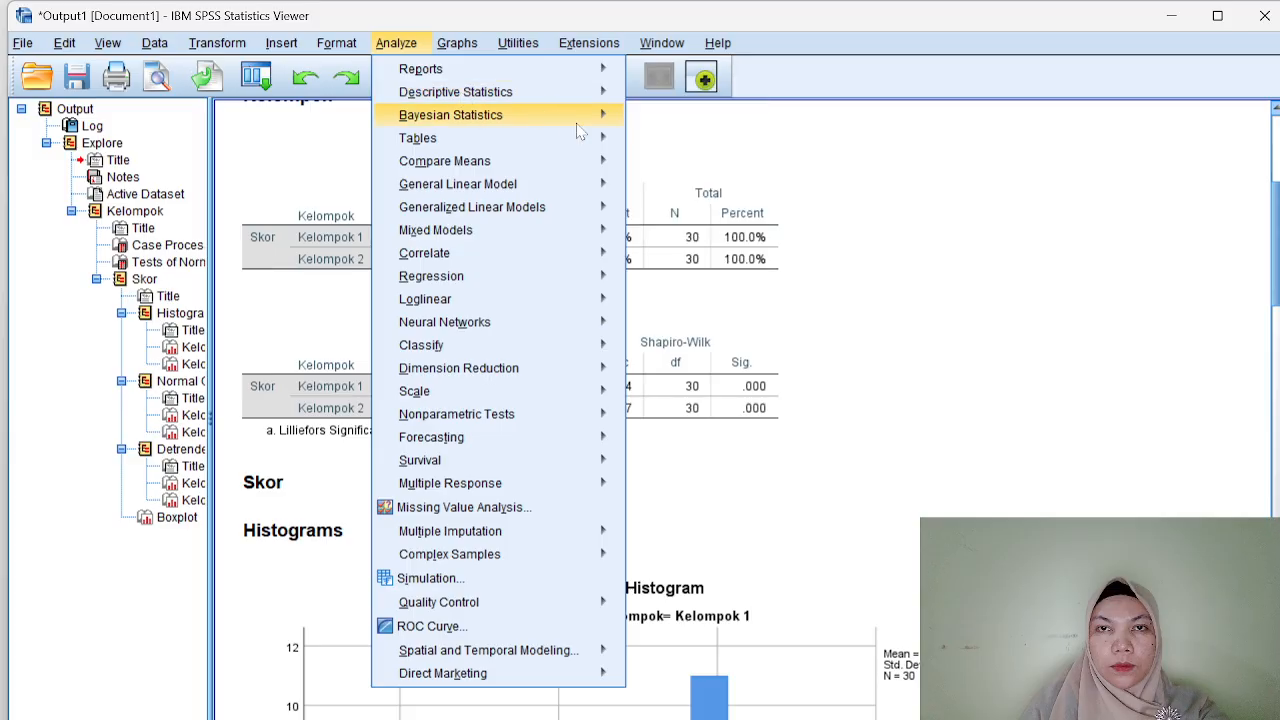
{"action": "mouse_move", "coordinate": [590, 116]}
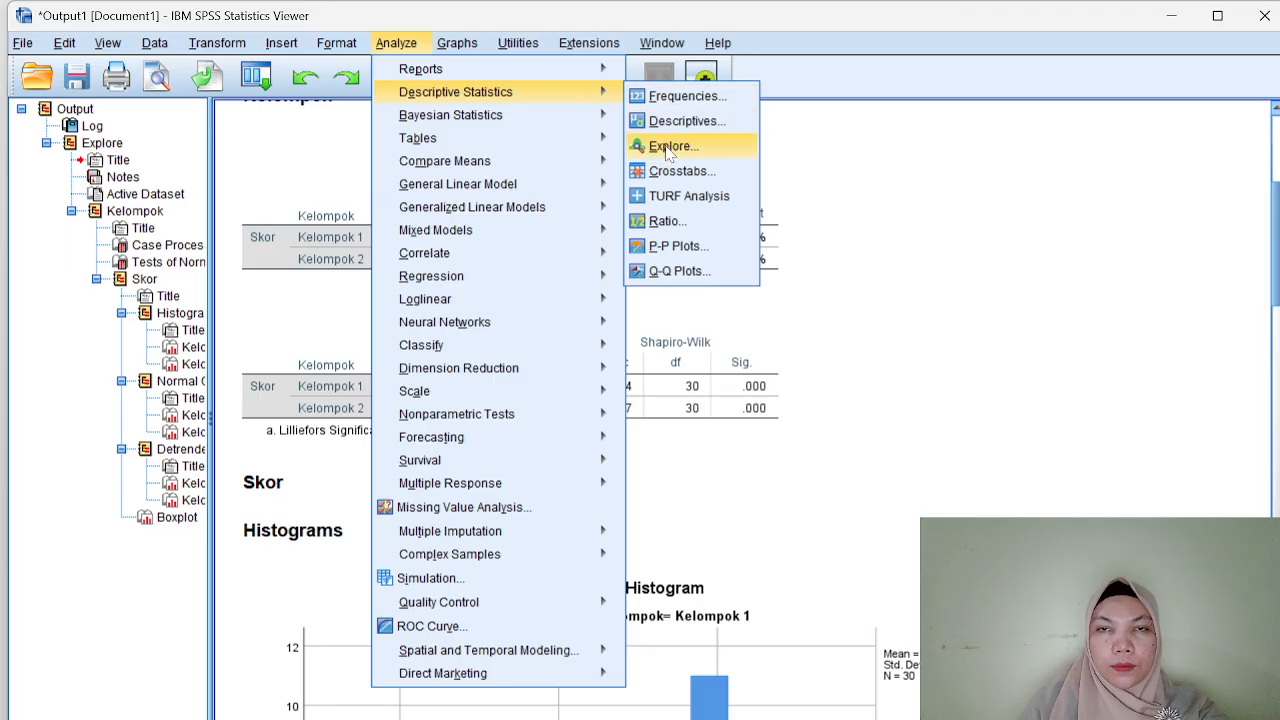
{"action": "left_click", "coordinate": [668, 146]}
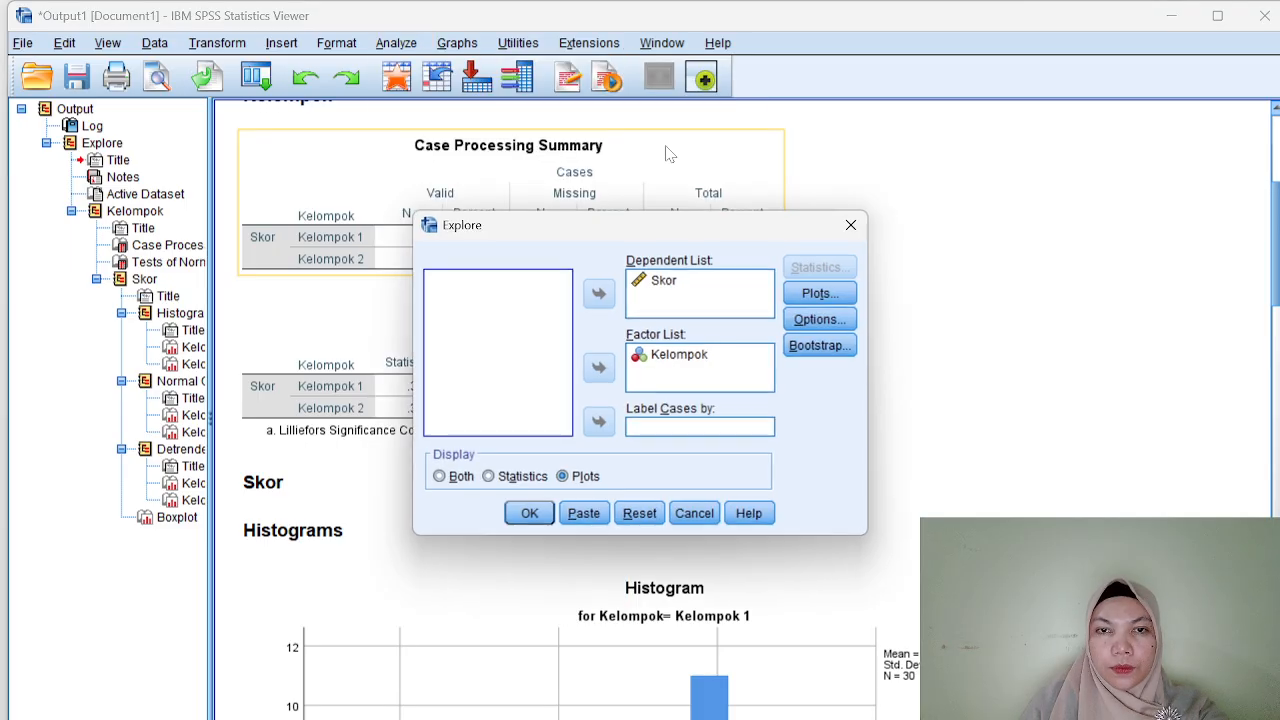
{"action": "left_click", "coordinate": [851, 225]}
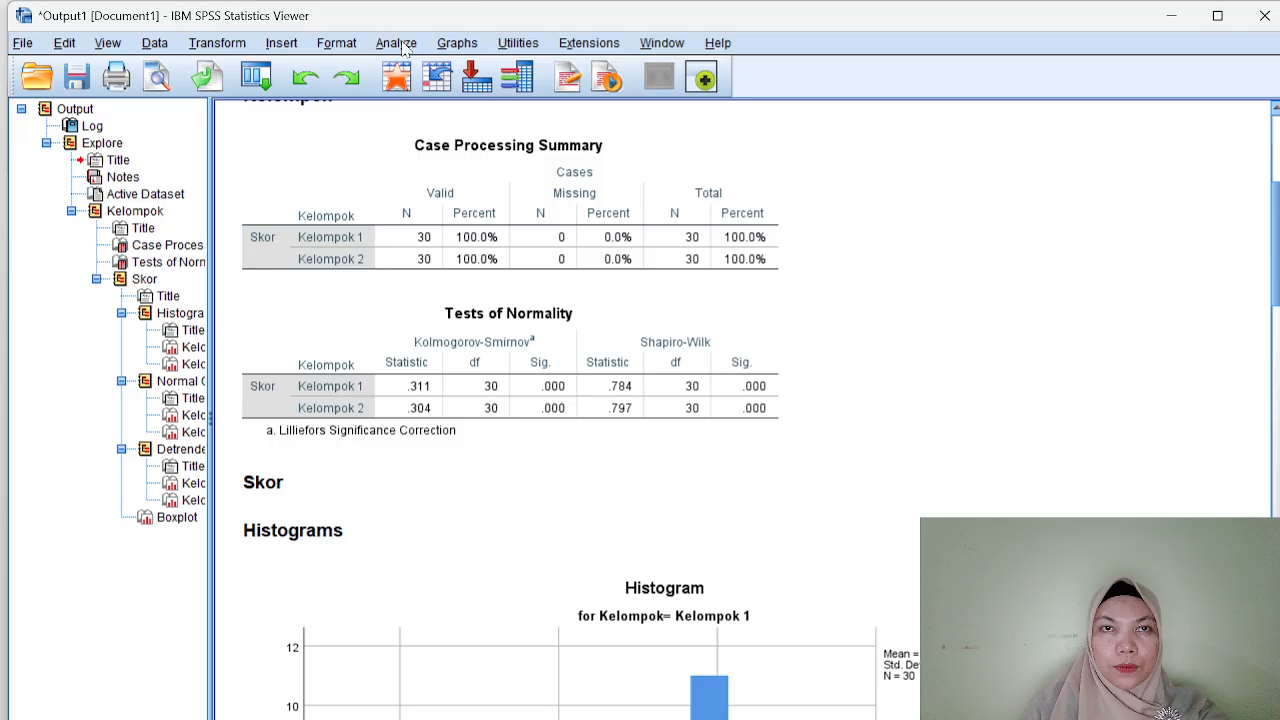
{"action": "left_click", "coordinate": [397, 43]}
{"action": "mouse_move", "coordinate": [445, 212]}
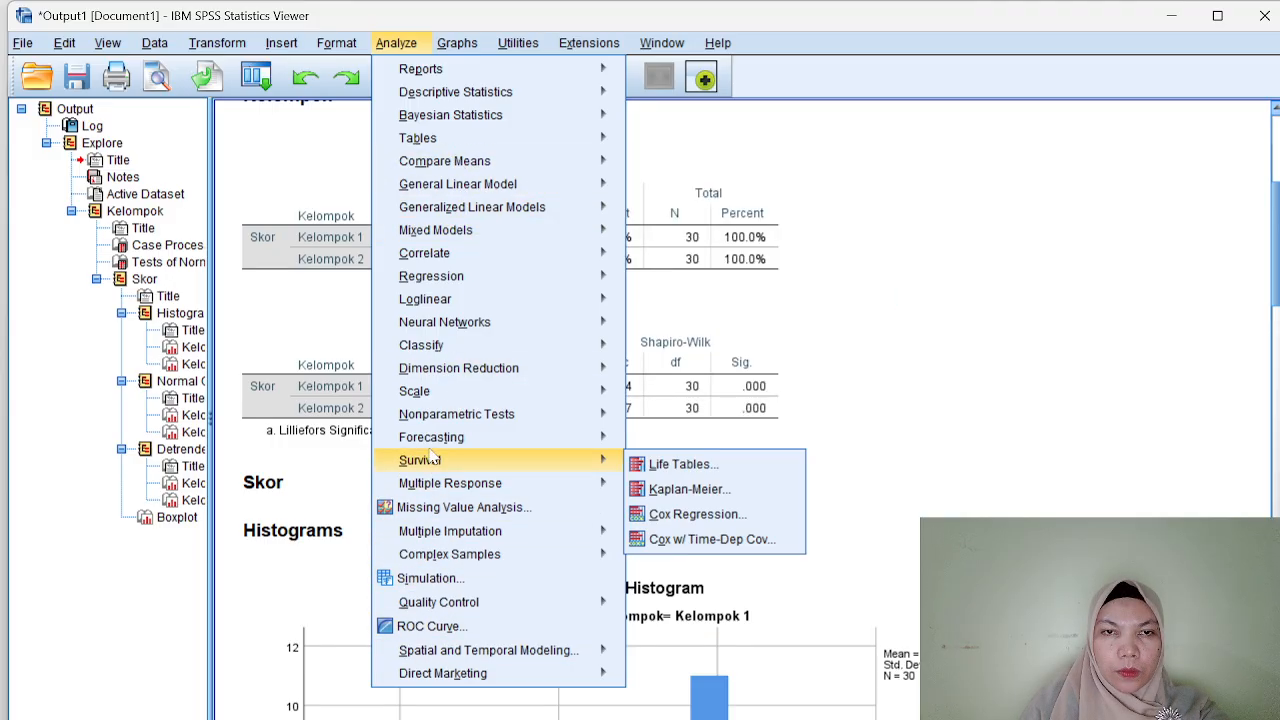
{"action": "mouse_move", "coordinate": [436, 422]}
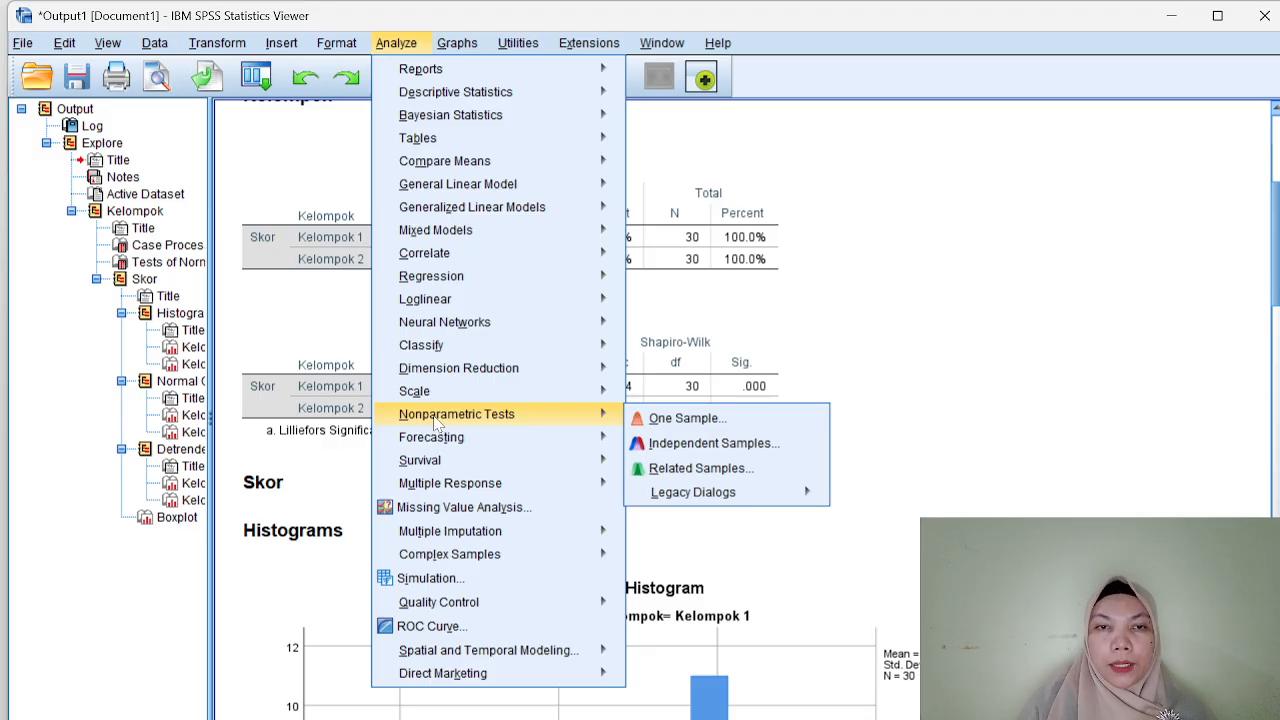
{"action": "left_click", "coordinate": [907, 307]}
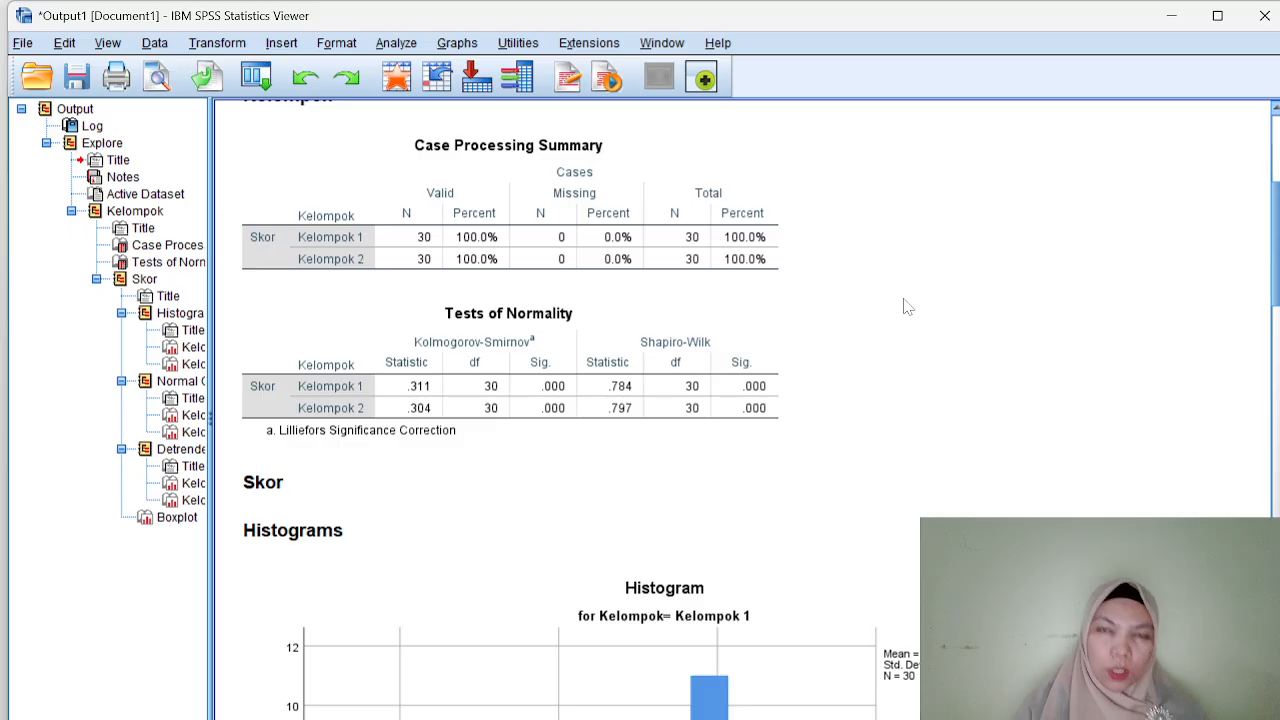
Start a legacy nonparametric two-independent-samples test with Mann-Whitney U and assign Skor as the test variable.
{"action": "left_click", "coordinate": [405, 45]}
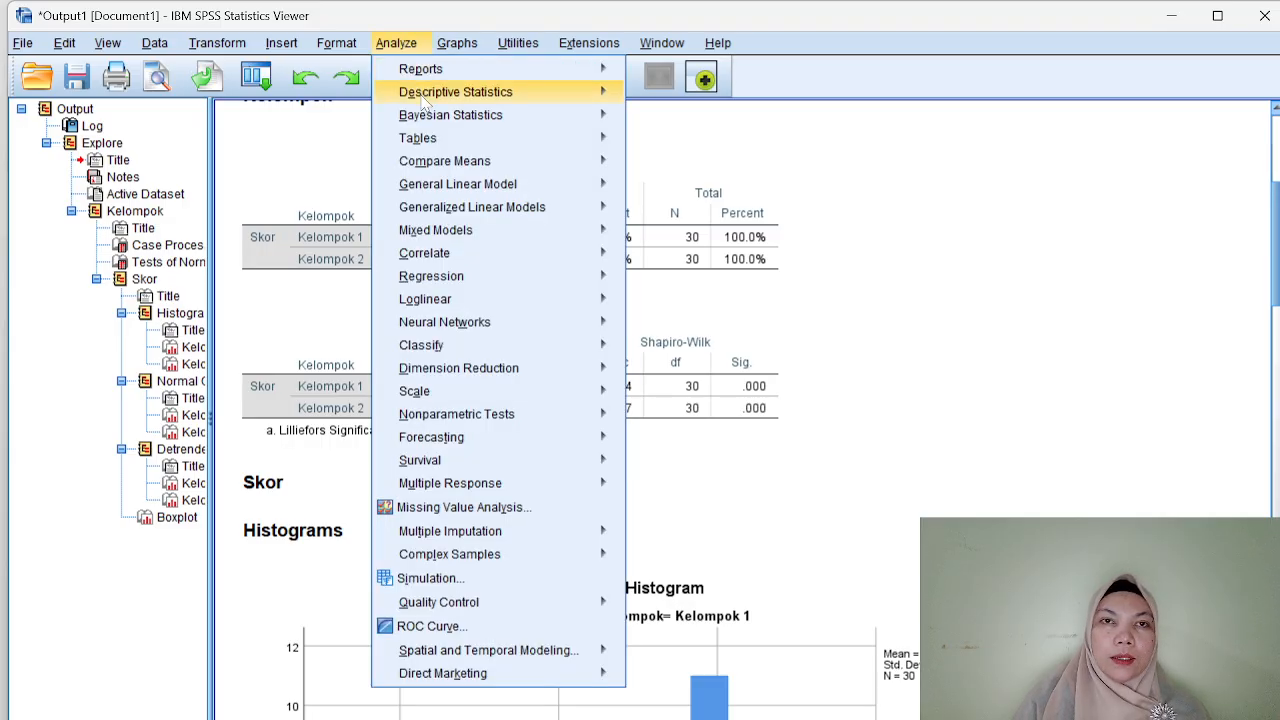
{"action": "mouse_move", "coordinate": [424, 100]}
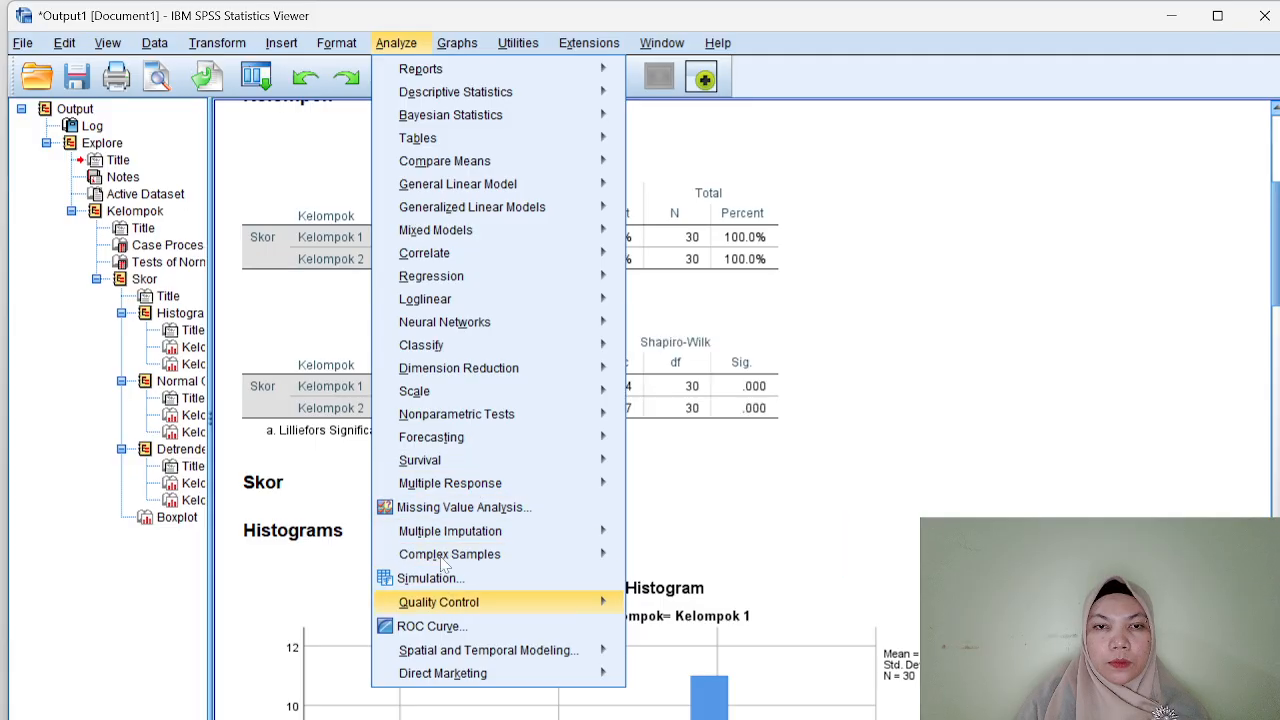
{"action": "mouse_move", "coordinate": [443, 420]}
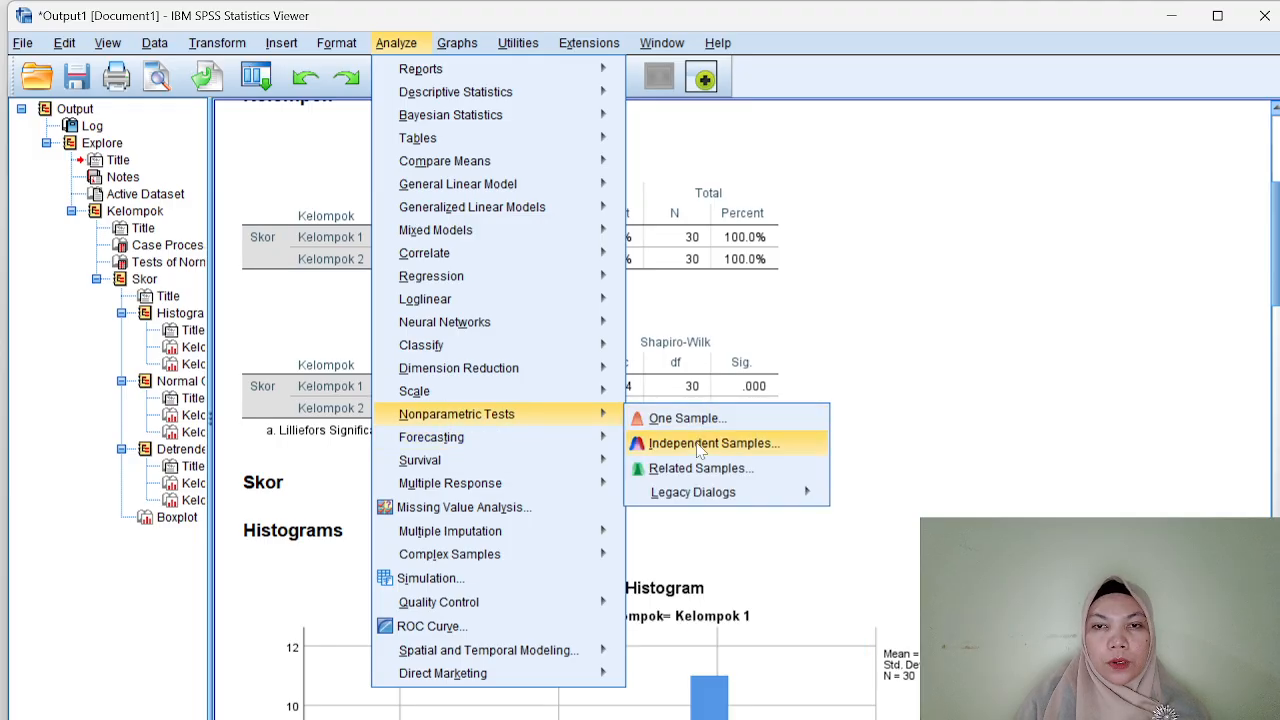
{"action": "mouse_move", "coordinate": [708, 505]}
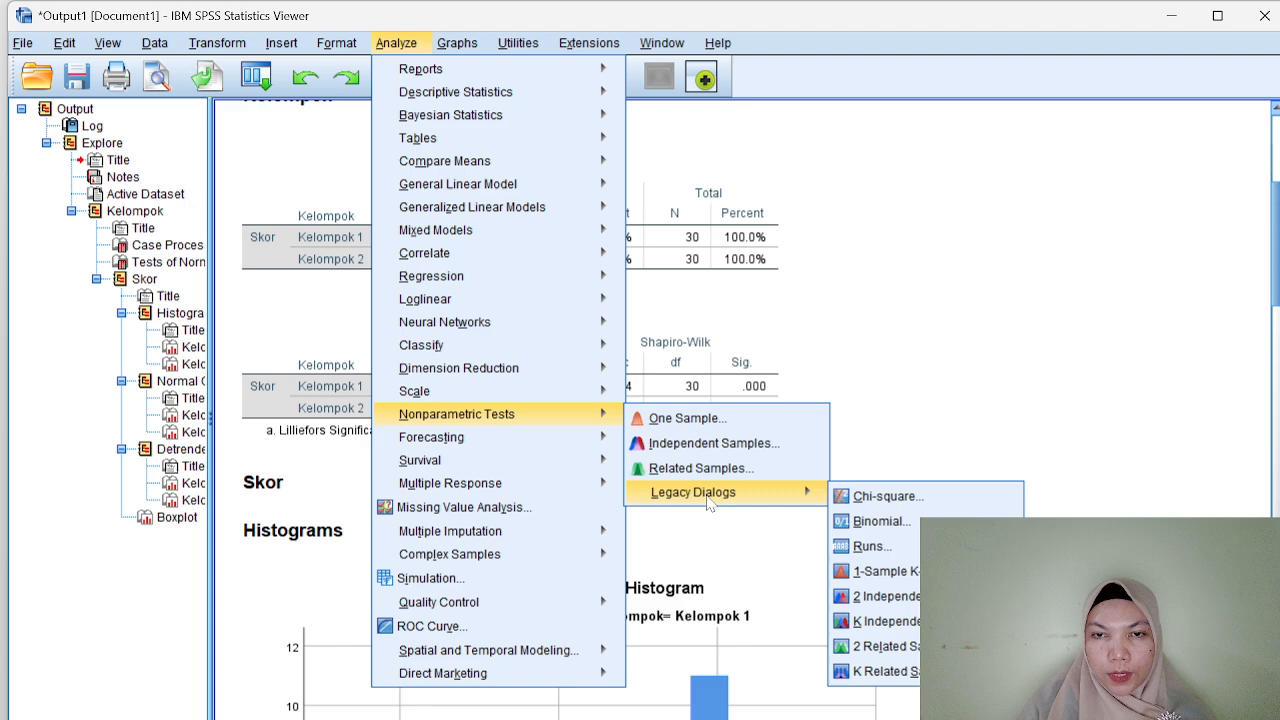
{"action": "left_click", "coordinate": [887, 596]}
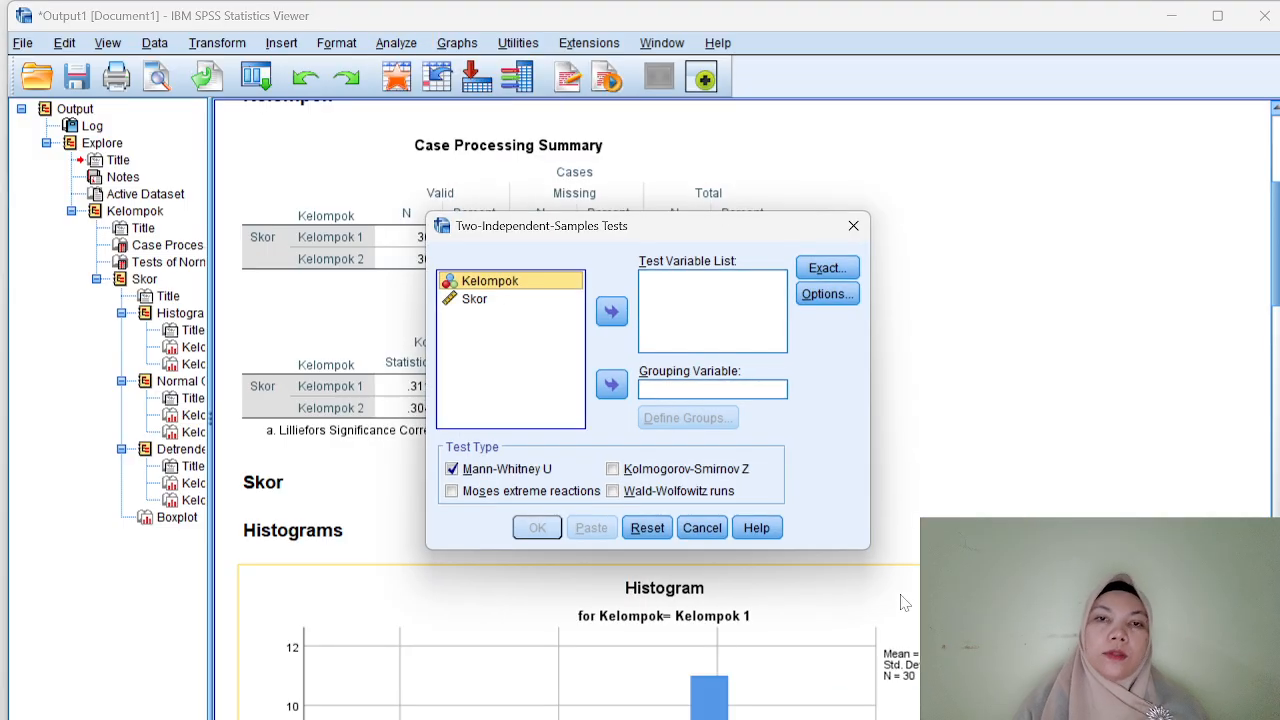
{"action": "left_click", "coordinate": [694, 318]}
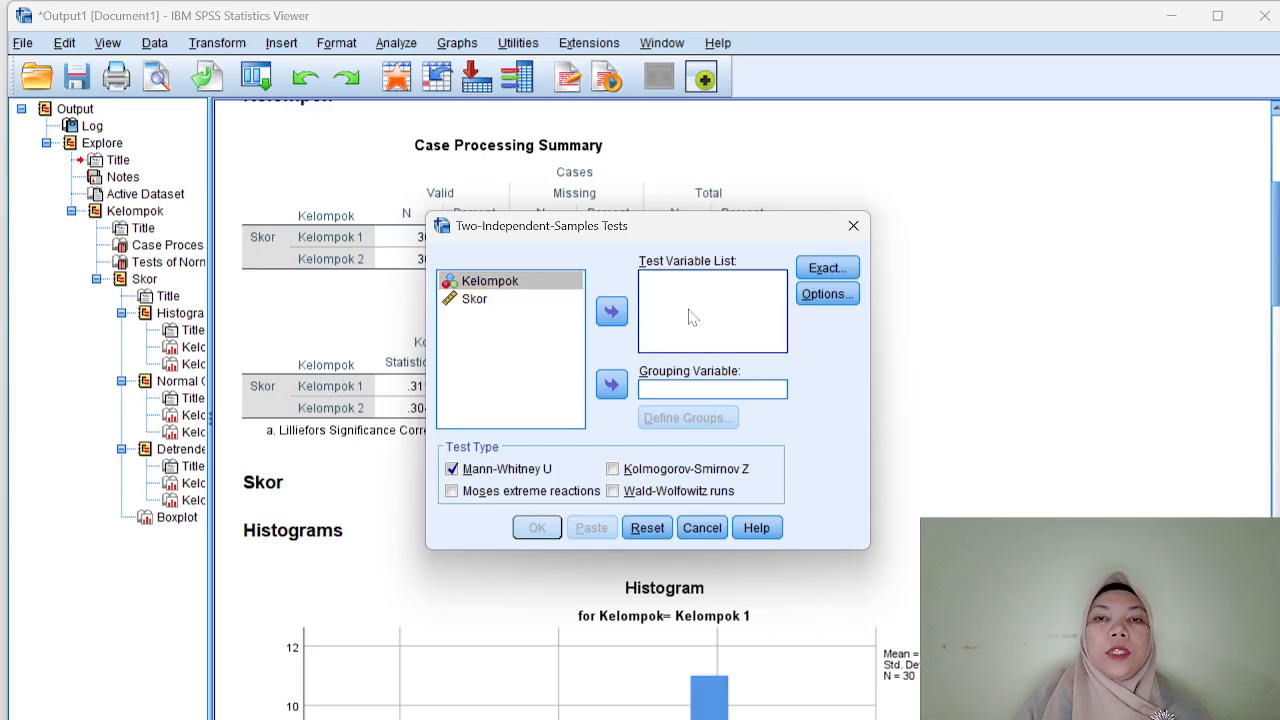
{"action": "left_click", "coordinate": [489, 302]}
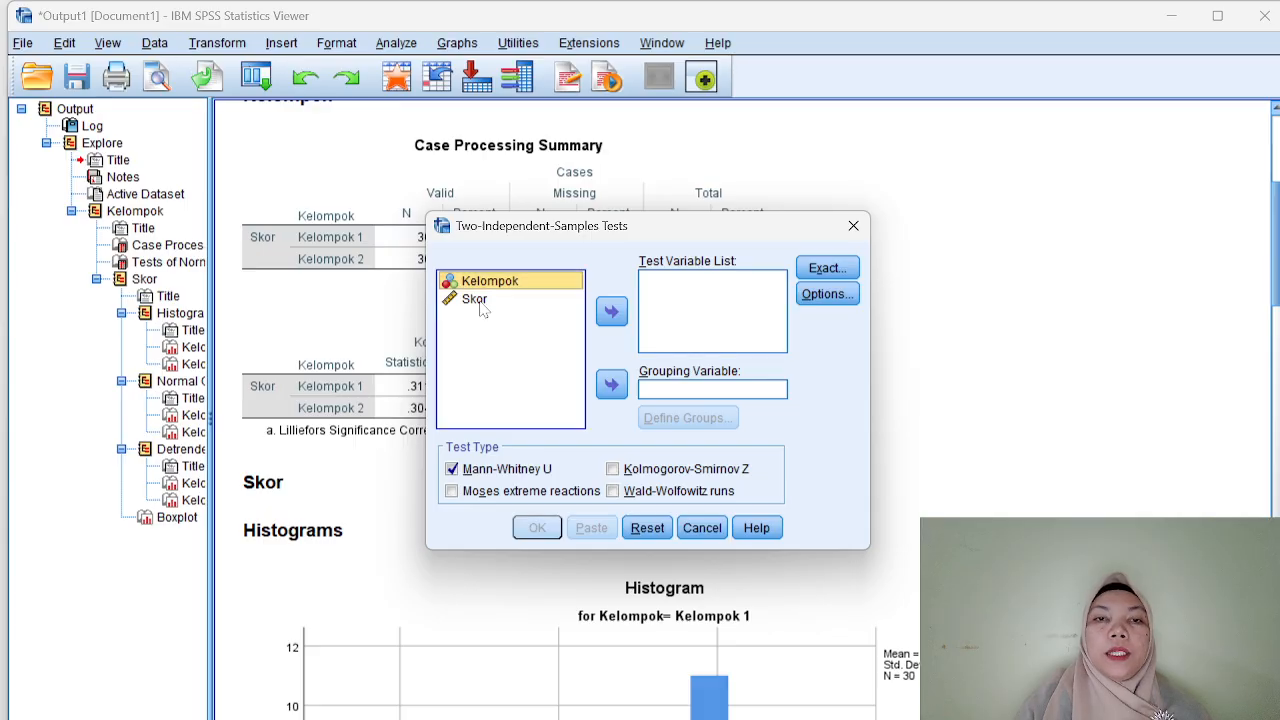
{"action": "left_click", "coordinate": [619, 326]}
Set Kelompok as the grouping variable and define its groups as 1 and 2.
{"action": "left_click", "coordinate": [667, 397]}
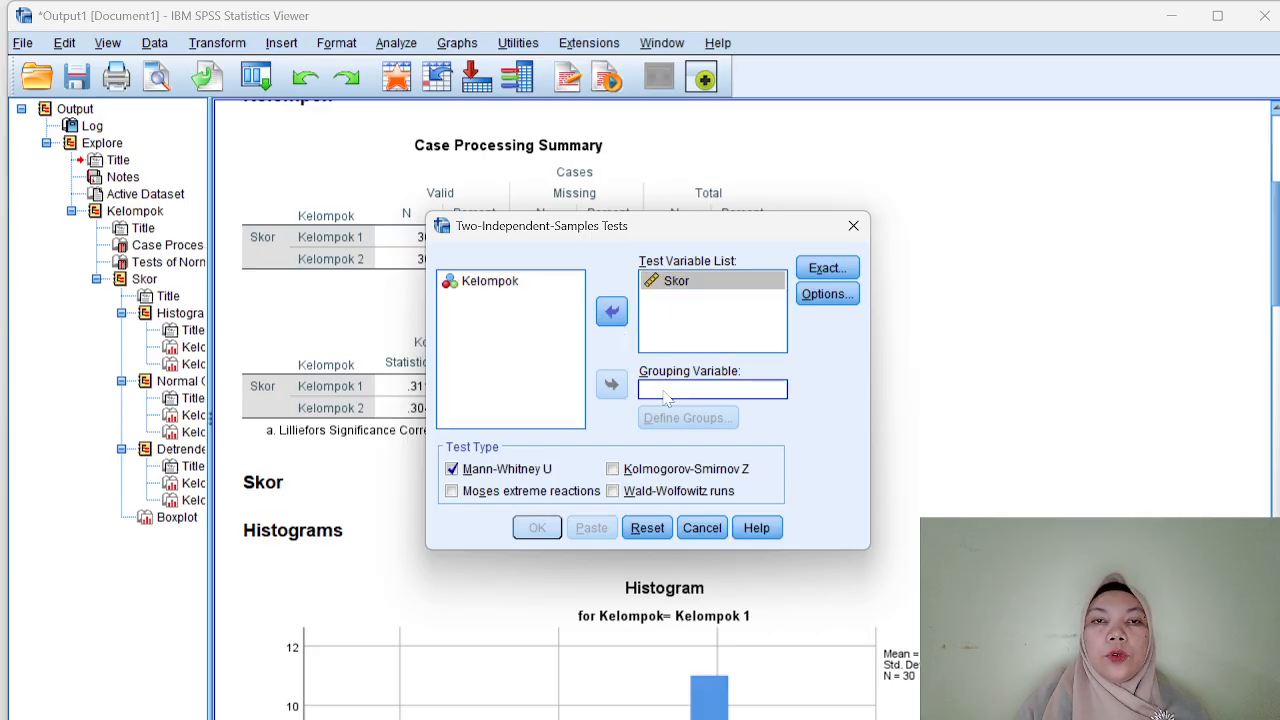
{"action": "left_click", "coordinate": [490, 284]}
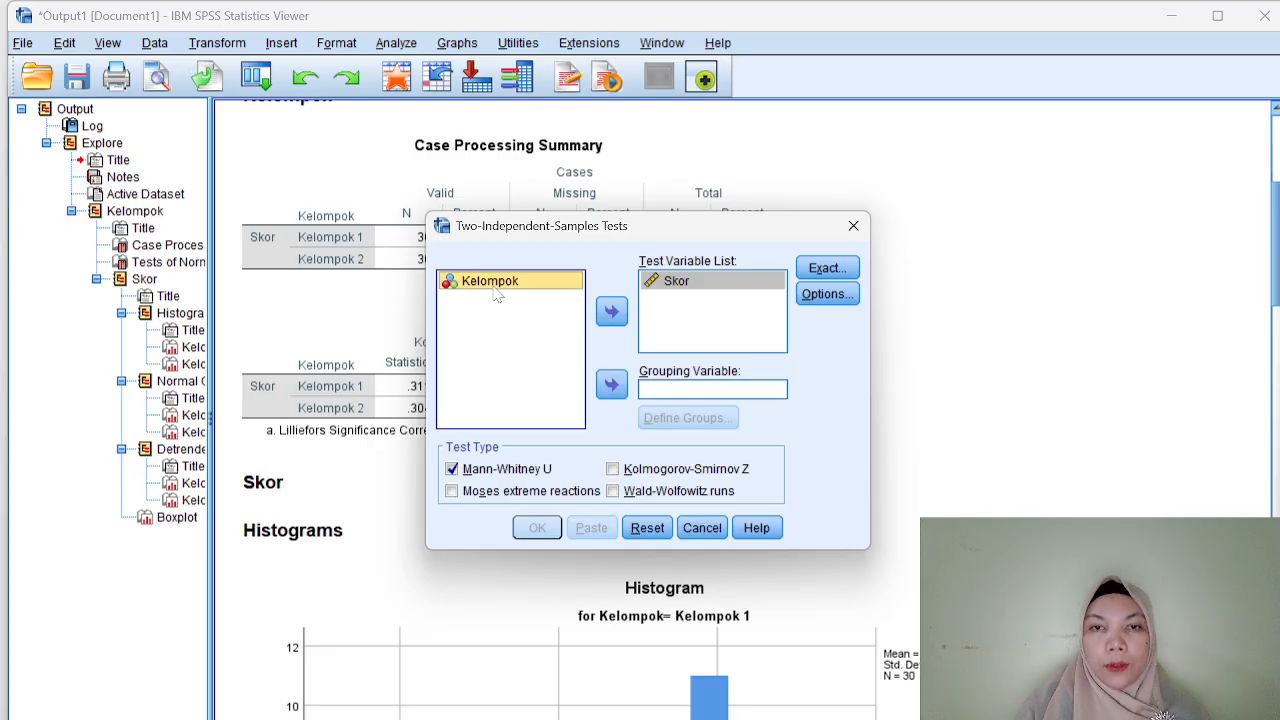
{"action": "left_click", "coordinate": [612, 387]}
{"action": "left_click", "coordinate": [688, 418]}
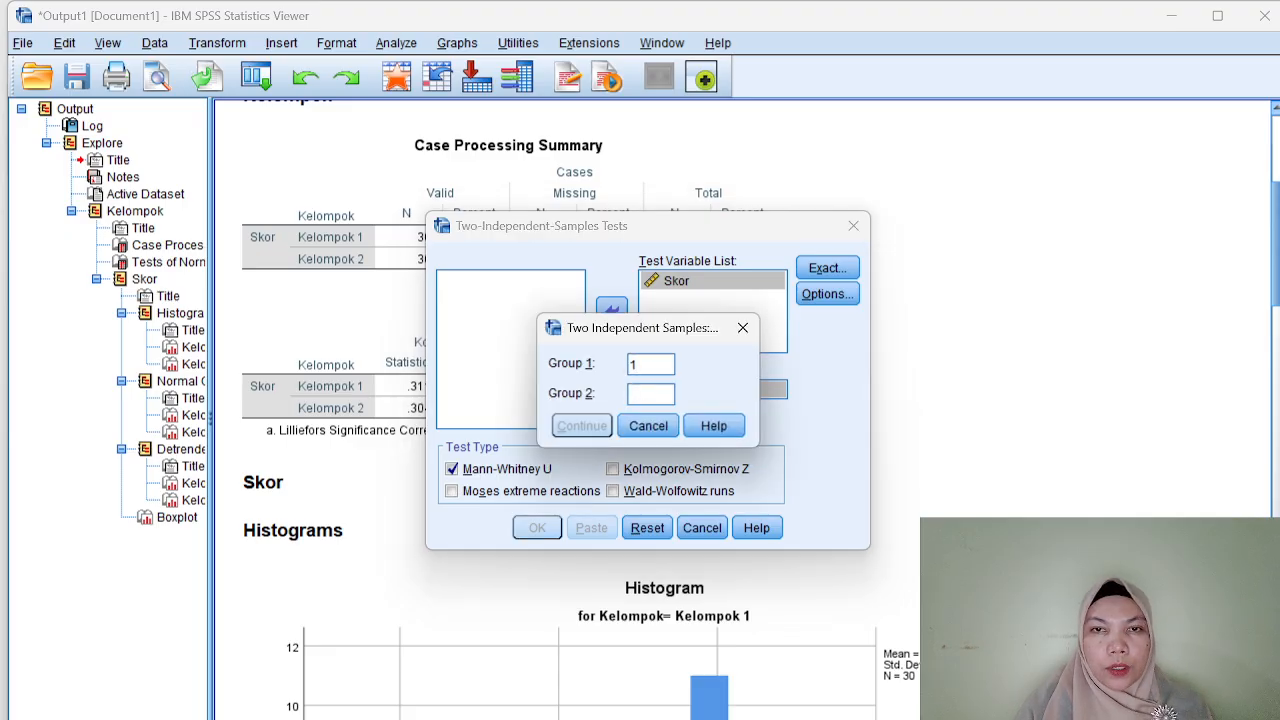
{"action": "type", "text": "2"}
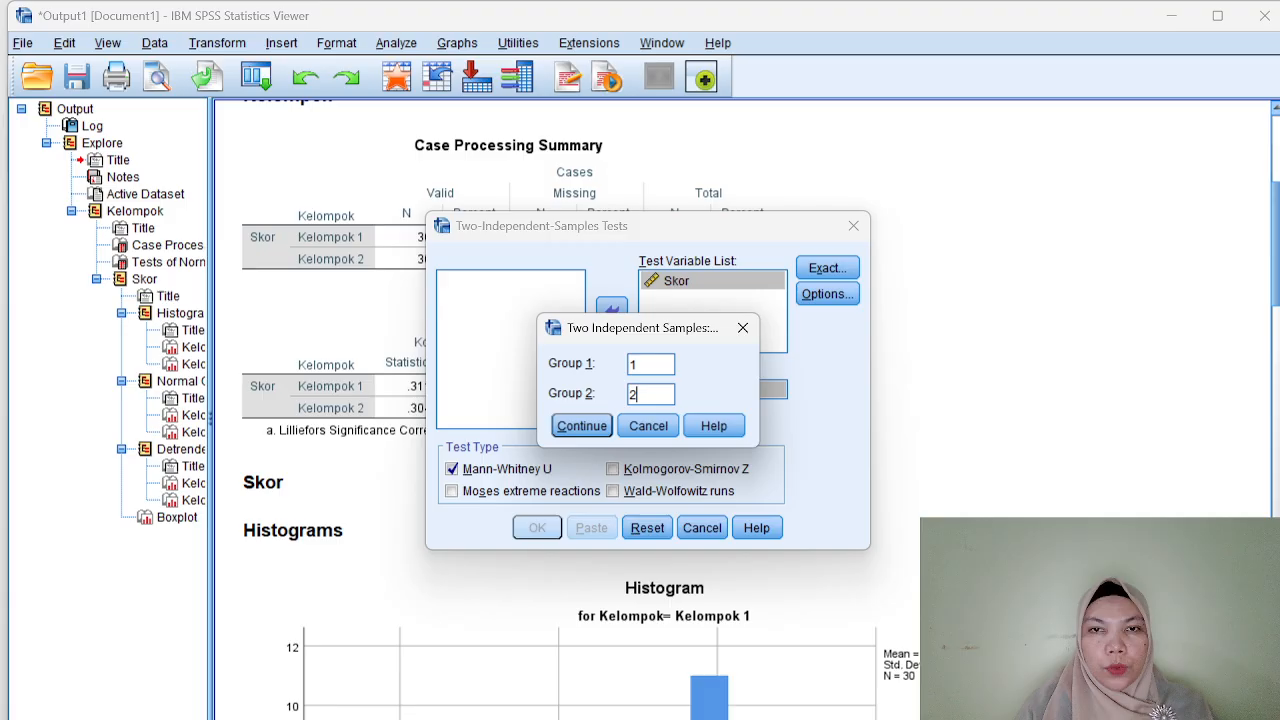
{"action": "left_click", "coordinate": [606, 431]}
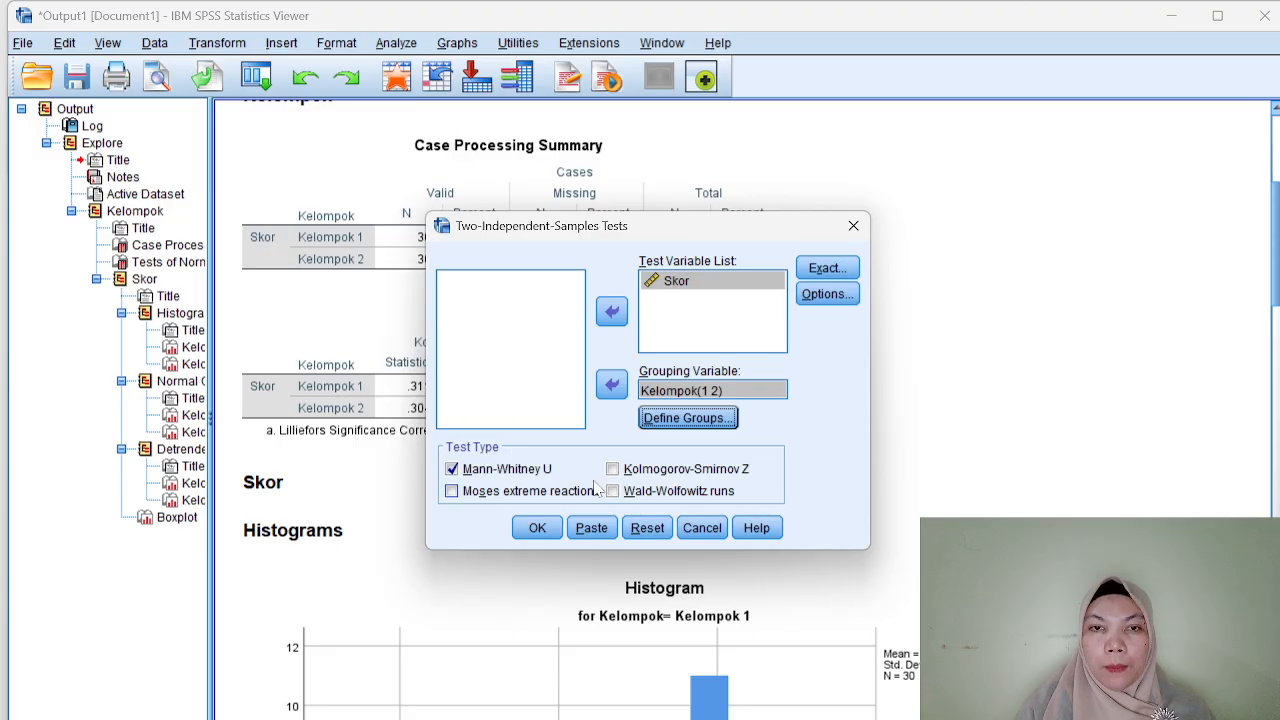
Run the Mann-Whitney U test and view its Ranks and Test Statistics tables in the output.
{"action": "left_click", "coordinate": [538, 528]}
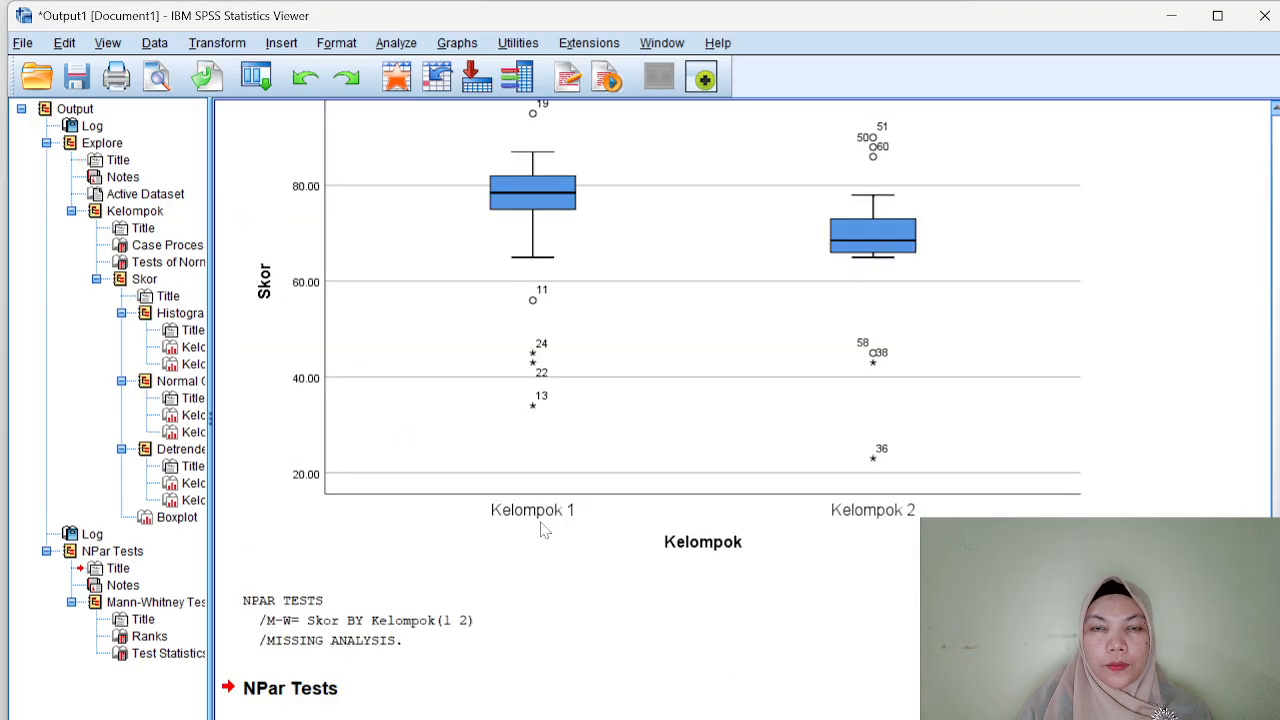
{"action": "scroll", "coordinate": [1275, 345], "scroll_direction": "up", "scroll_amount": 15}
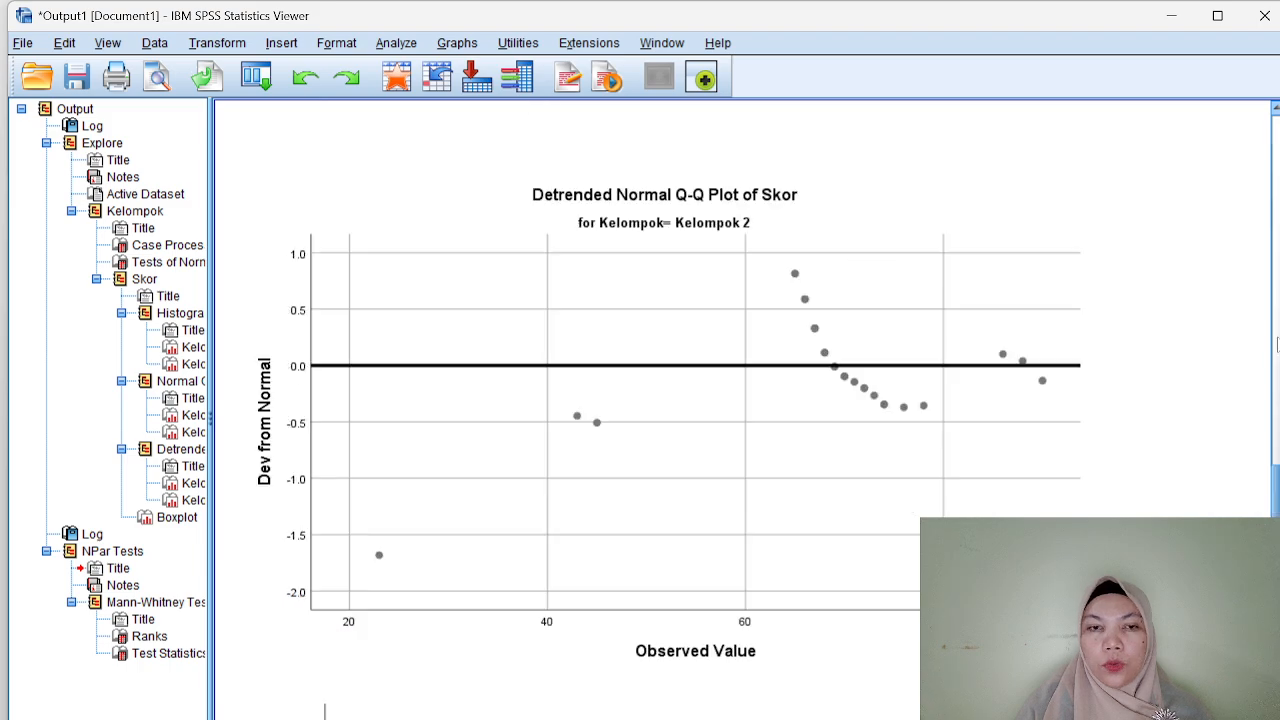
{"action": "scroll", "coordinate": [1275, 355], "scroll_direction": "down", "scroll_amount": 20}
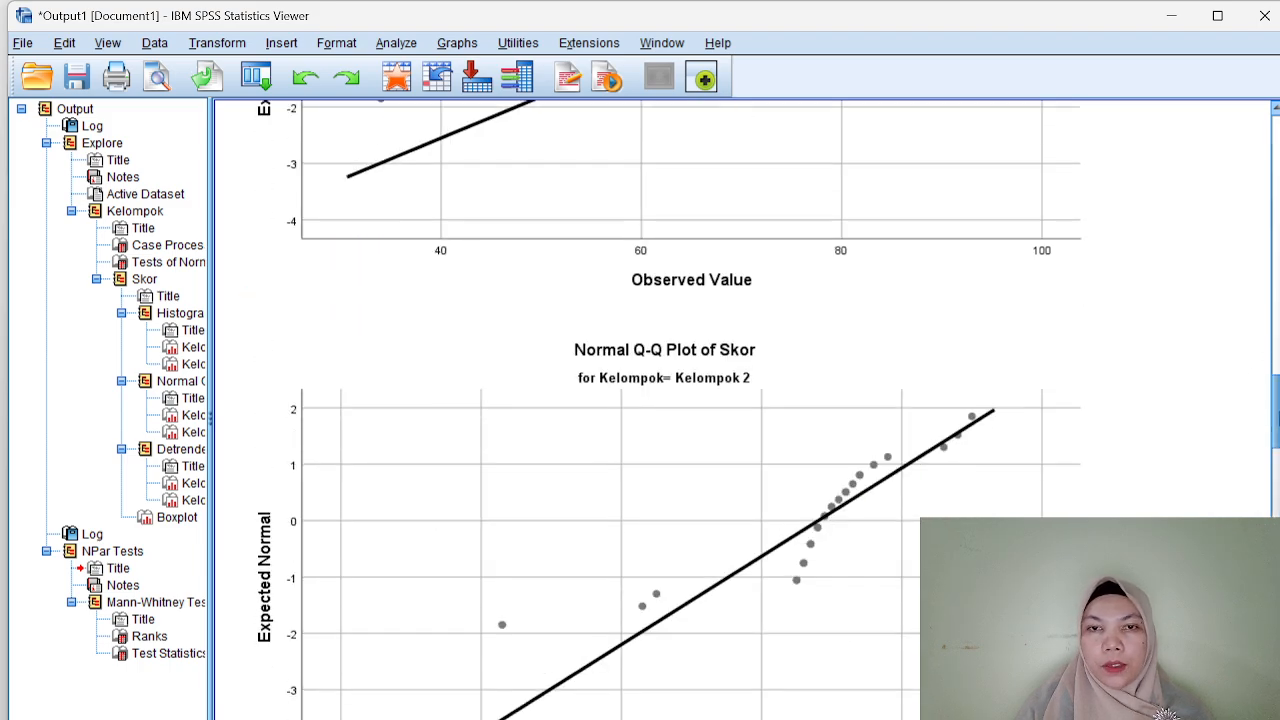
{"action": "scroll", "coordinate": [740, 410], "scroll_direction": "down", "scroll_amount": 2}
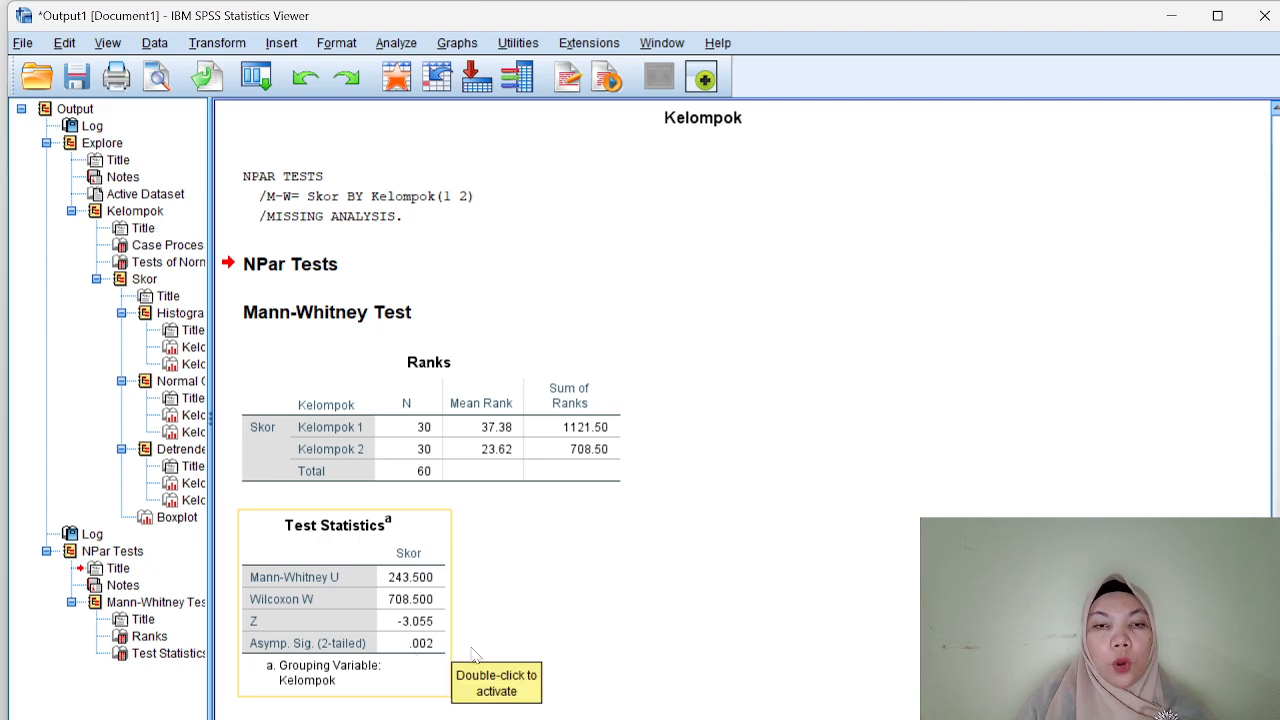
Switch to the PowerPoint presentation and show slide 6 with the Asymp. (2-tailed) significance criteria.
{"action": "left_click", "coordinate": [699, 714]}
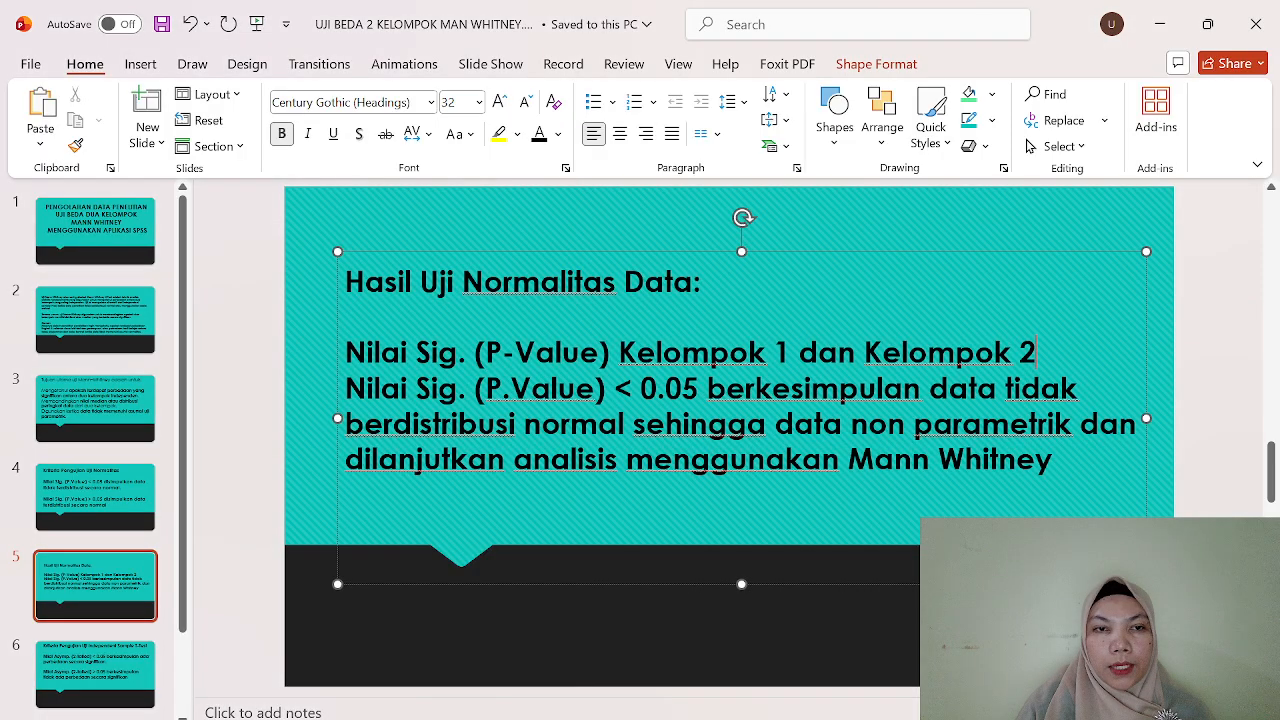
{"action": "scroll", "coordinate": [181, 625], "scroll_direction": "down", "scroll_amount": 2}
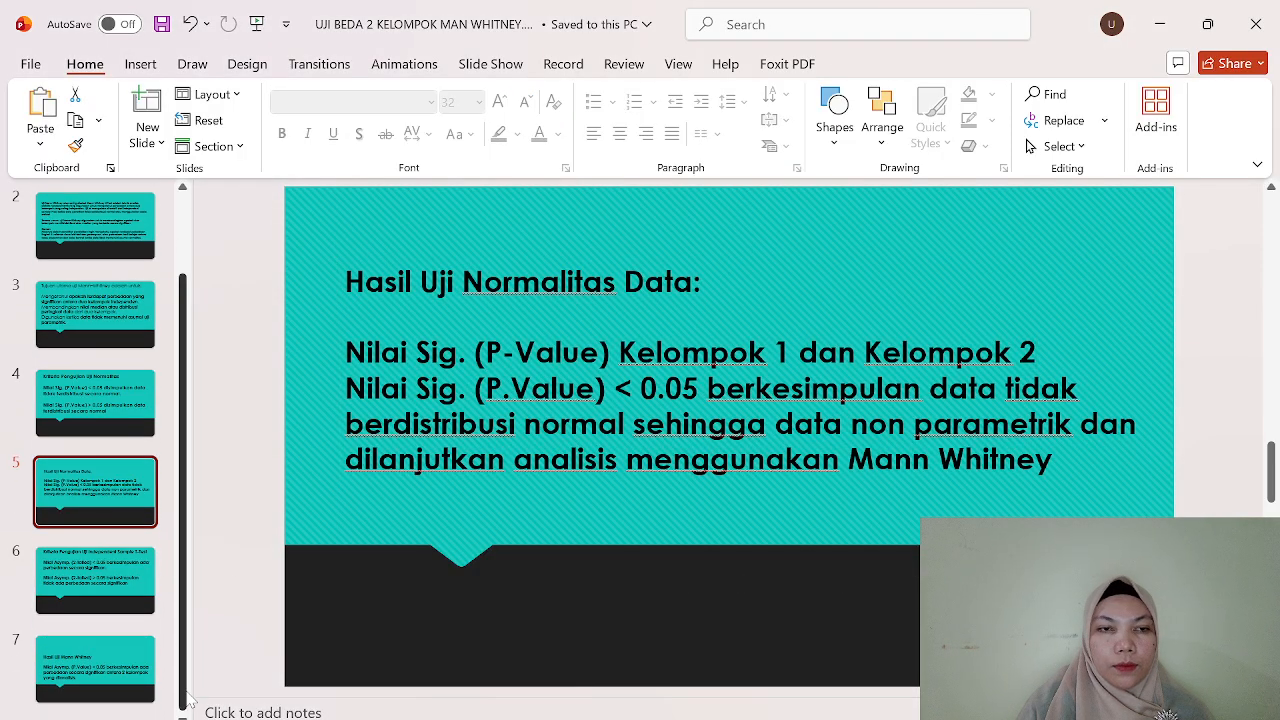
{"action": "left_click", "coordinate": [115, 598]}
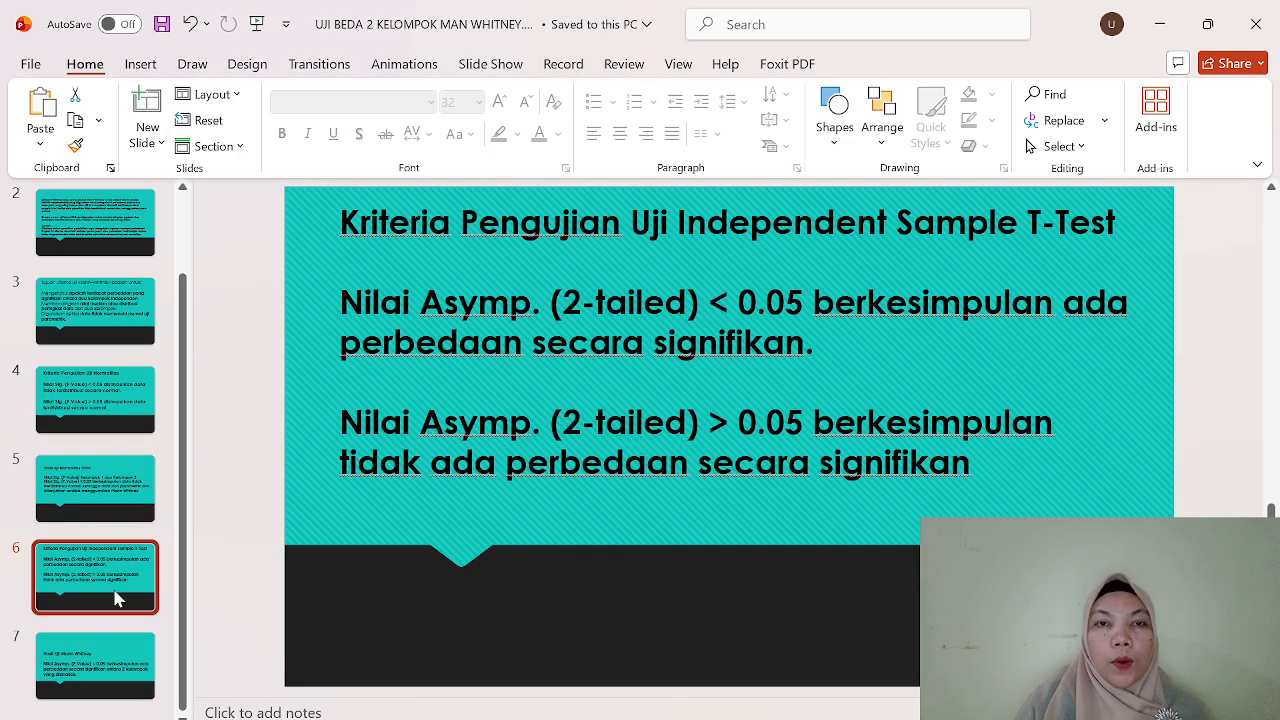